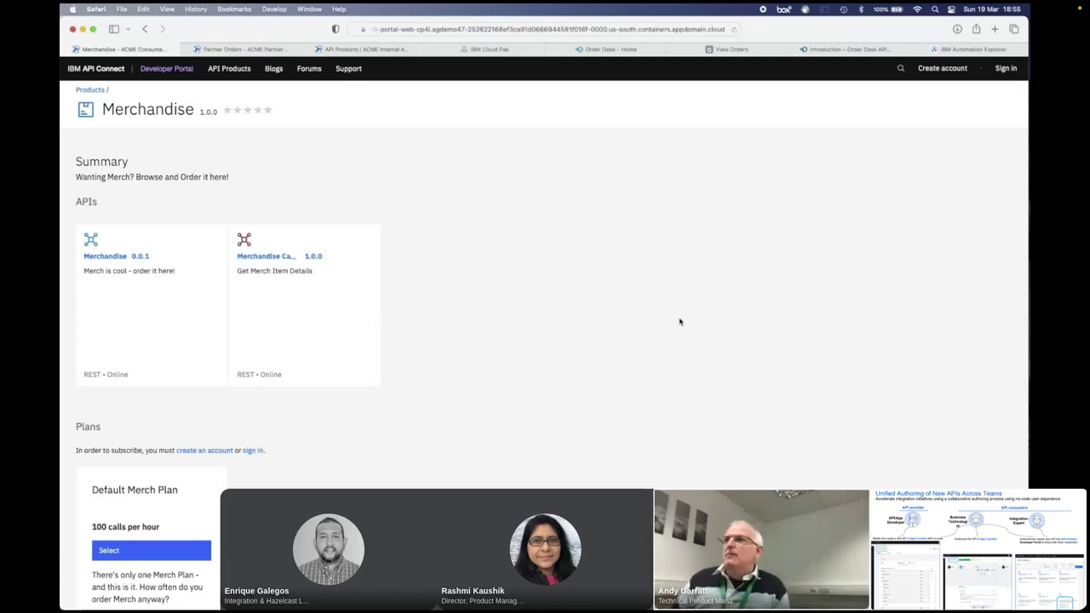
- Open the Merchandise 0.0.1 API's POST /merchandiseorder operation
{"action": "scroll", "coordinate": [462, 443], "scroll_direction": "down", "scroll_amount": 2}
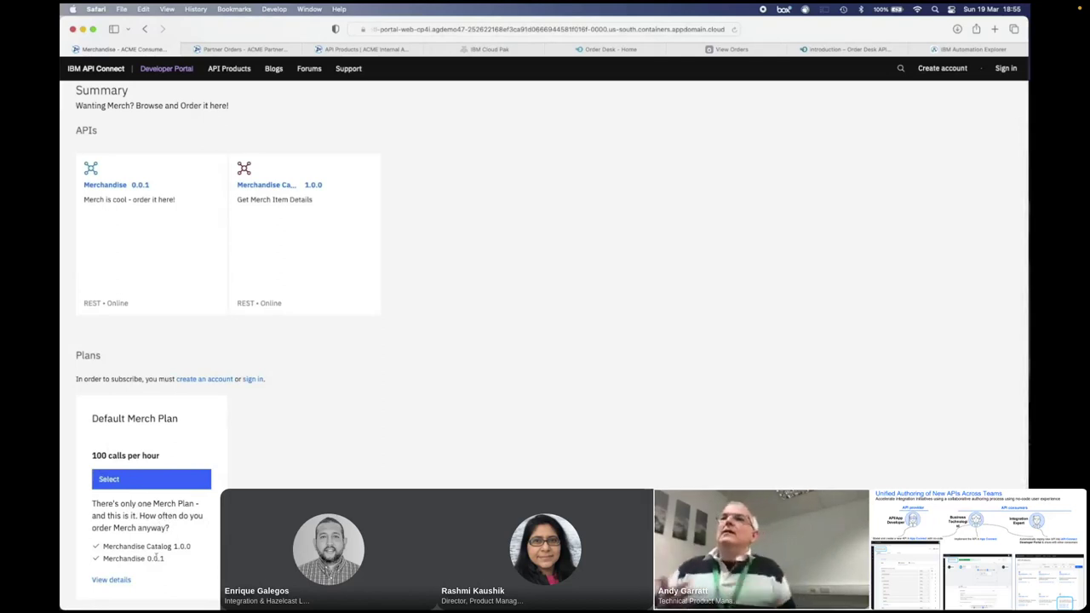
{"action": "left_click", "coordinate": [132, 185]}
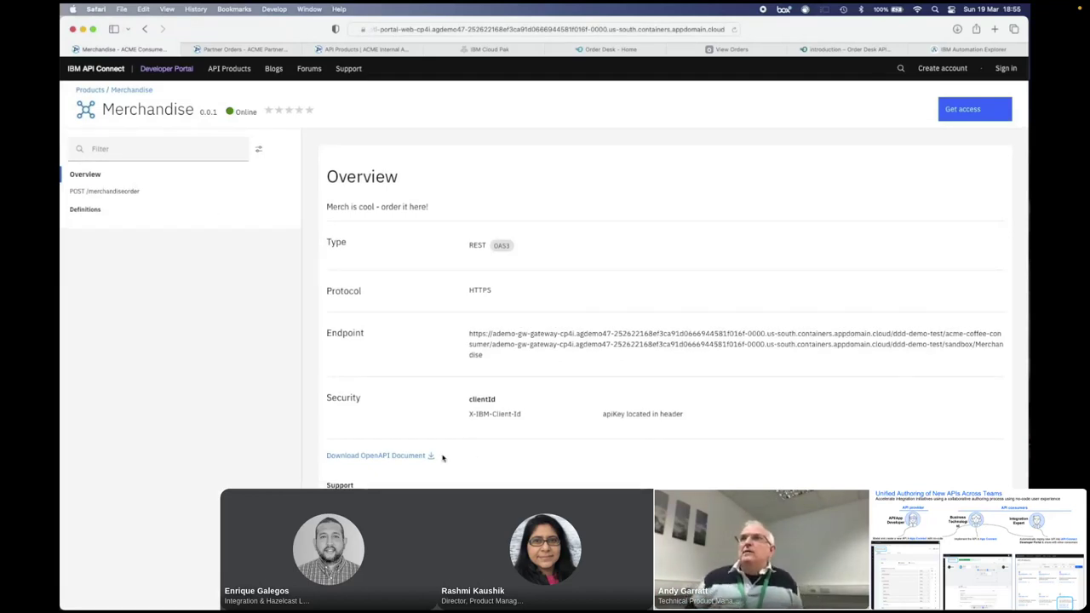
{"action": "left_click", "coordinate": [109, 189]}
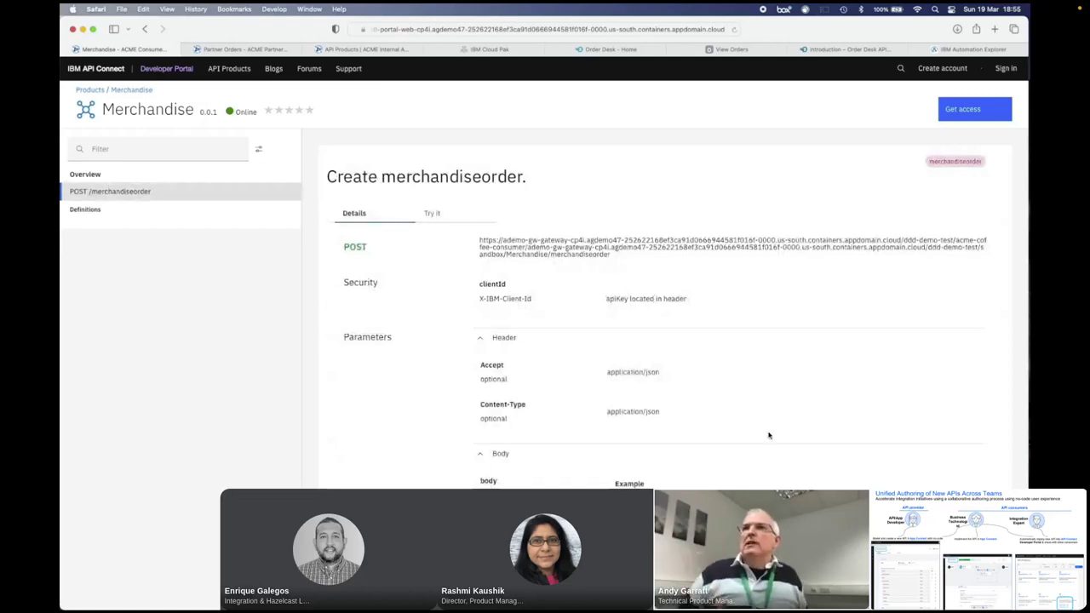
{"action": "scroll", "coordinate": [771, 436], "scroll_direction": "down", "scroll_amount": 4}
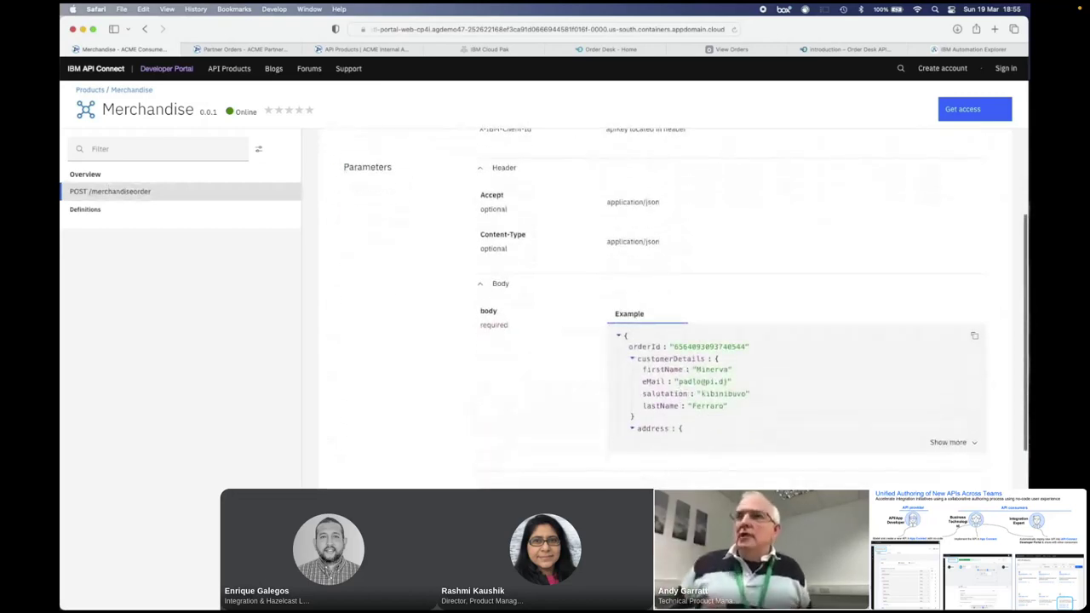
{"action": "scroll", "coordinate": [558, 425], "scroll_direction": "down", "scroll_amount": 2}
- Switch the example request to java, then to go, and choose to log in to try the API
{"action": "left_click", "coordinate": [558, 425]}
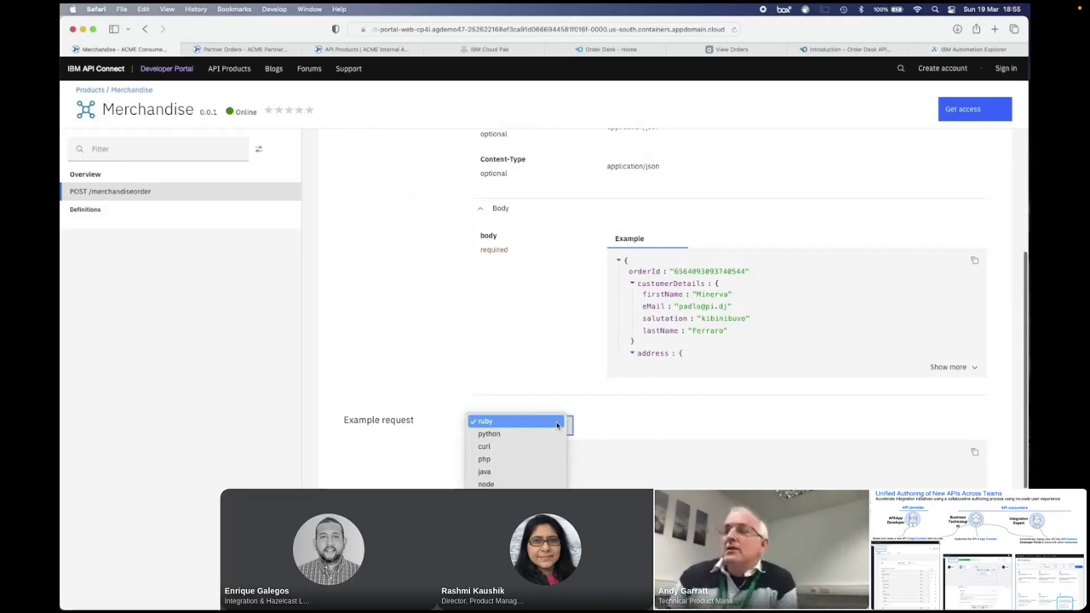
{"action": "left_click", "coordinate": [484, 471]}
{"action": "left_click", "coordinate": [558, 424]}
{"action": "left_click", "coordinate": [560, 425]}
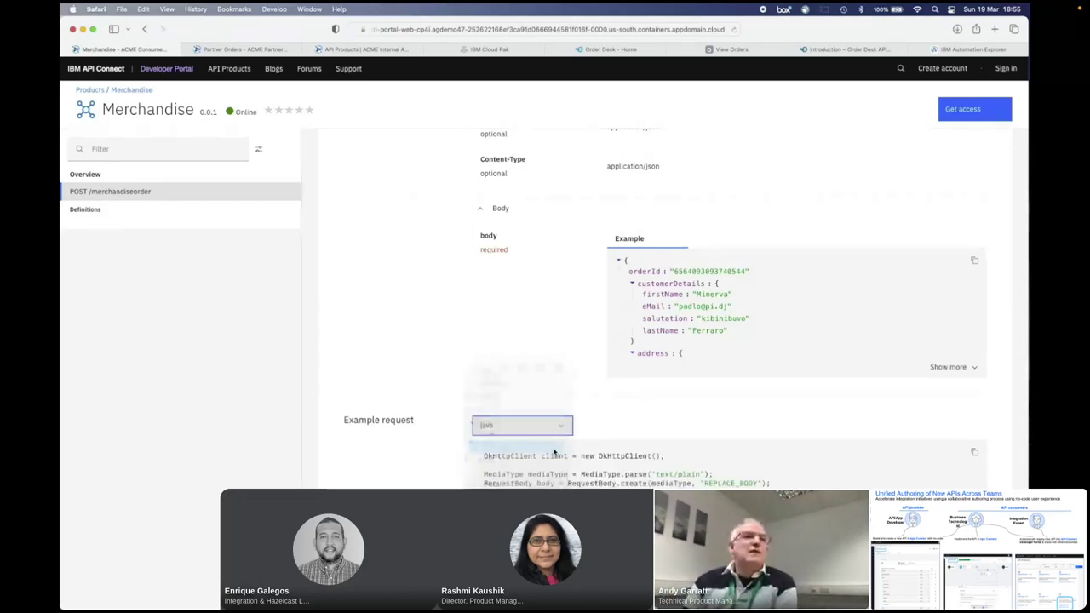
{"action": "key", "text": "g"}
{"action": "scroll", "coordinate": [554, 452], "scroll_direction": "down", "scroll_amount": 6}
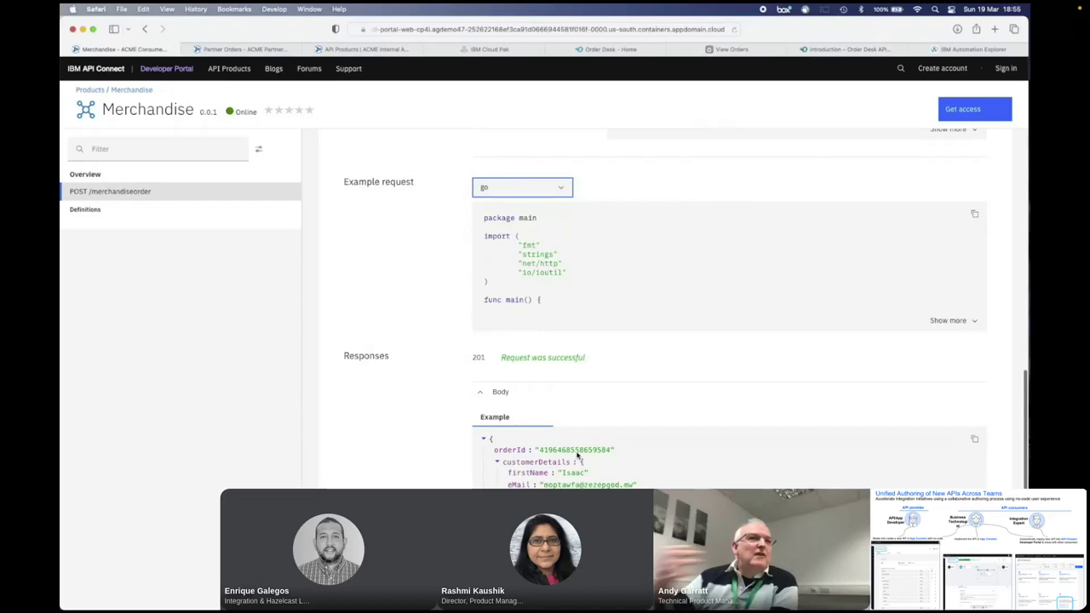
{"action": "scroll", "coordinate": [634, 332], "scroll_direction": "up", "scroll_amount": 10}
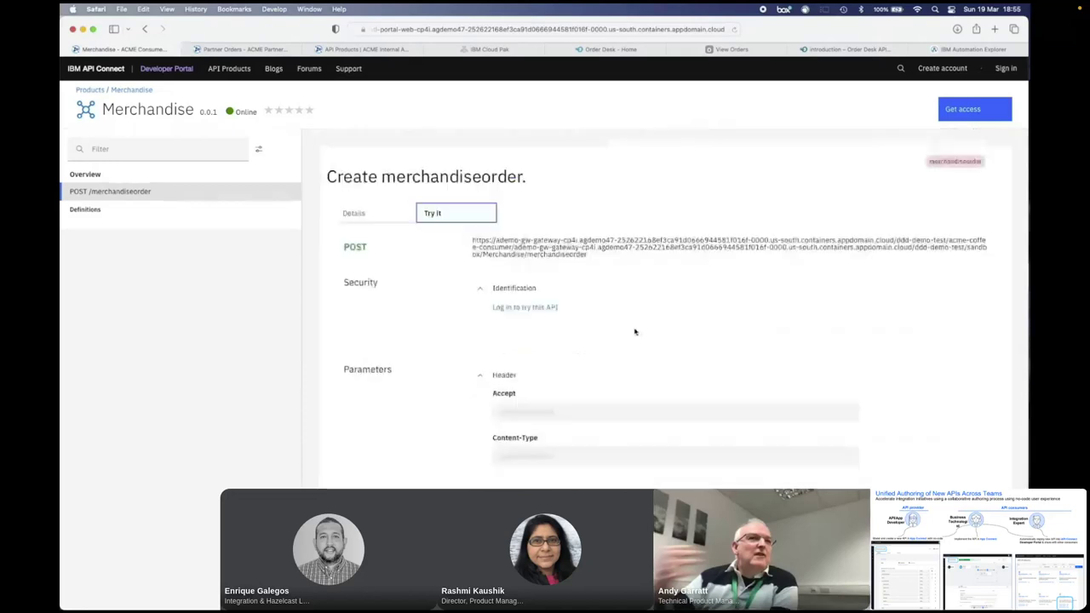
{"action": "left_click", "coordinate": [541, 311]}
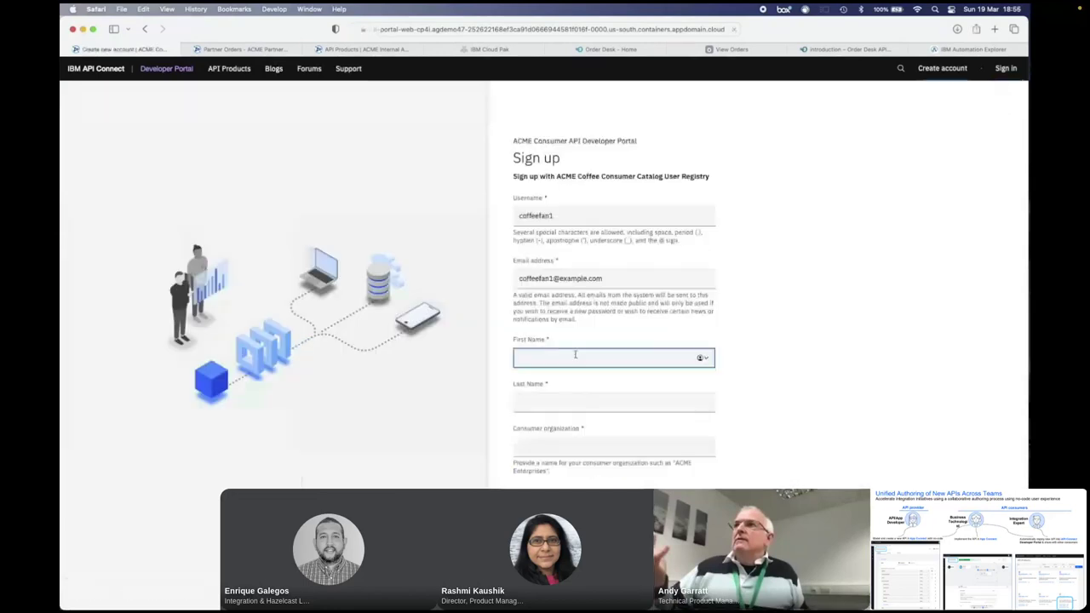
- Fill in the sign-up form's first name, last name and consumer organization fields
{"action": "type", "text": "Coffee"}
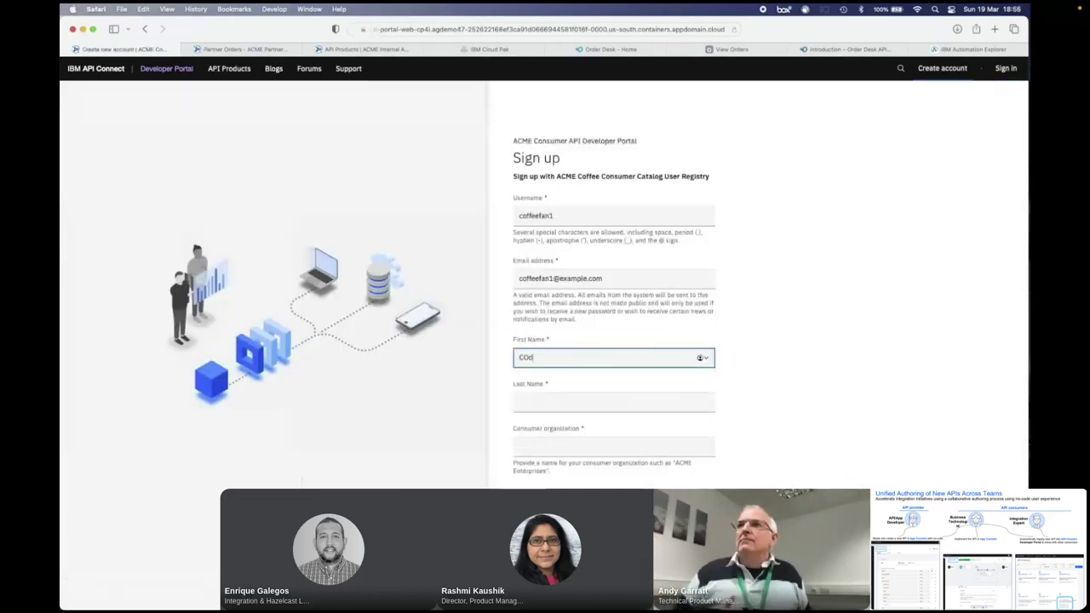
{"action": "key", "text": "Tab"}
{"action": "type", "text": "Fan"}
{"action": "key", "text": "Tab"}
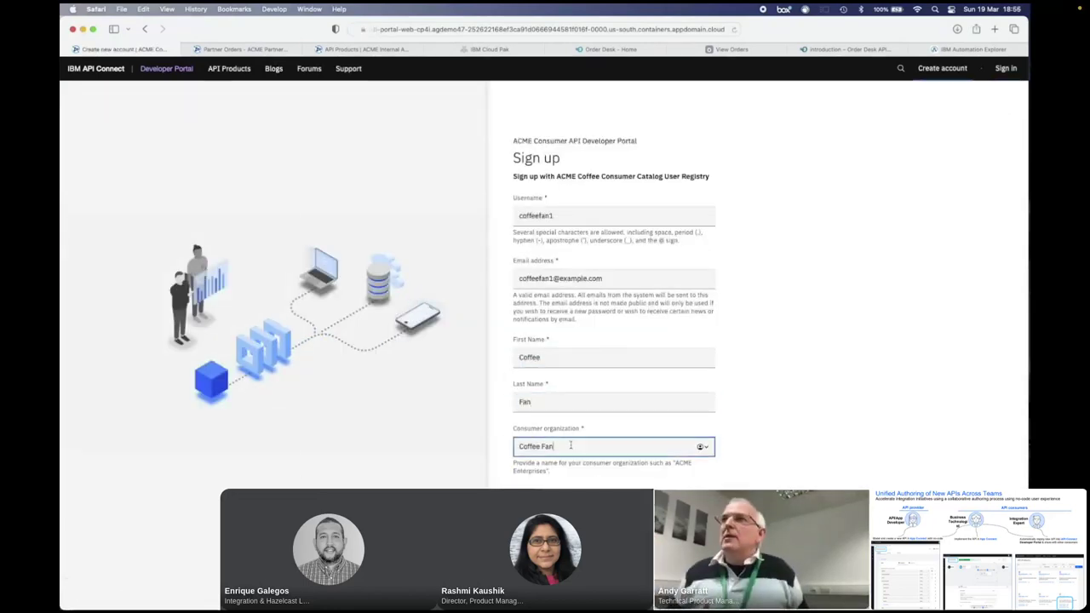
{"action": "type", "text": "1"}
{"action": "left_click", "coordinate": [535, 401]}
{"action": "type", "text": "1"}
- Enter and confirm the account password, fill in the captcha, submit, and proceed to sign in
{"action": "key", "text": "Tab"}
{"action": "key", "text": "Tab"}
{"action": "key", "text": "super+v"}
{"action": "key", "text": "Tab"}
{"action": "key", "text": "super+v"}
{"action": "scroll", "coordinate": [613, 340], "scroll_direction": "down", "scroll_amount": 5}
{"action": "left_click", "coordinate": [534, 471]}
{"action": "key", "text": "Return"}
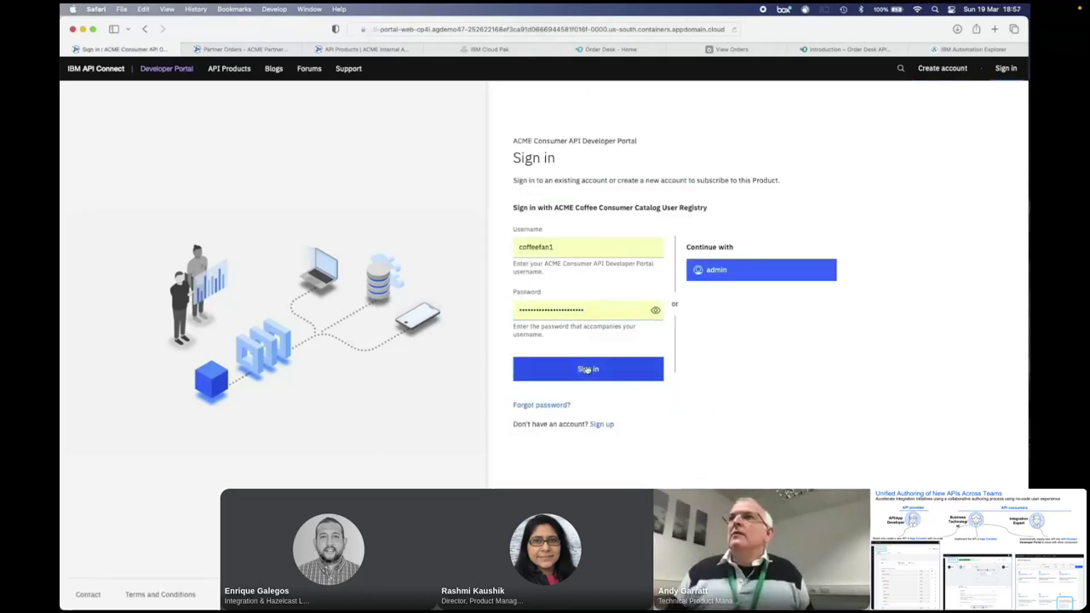
{"action": "left_click", "coordinate": [587, 369]}
- Choose the Default Merch Plan and create the app My New Mobile Merch Site! with its title as description
{"action": "left_click", "coordinate": [102, 348]}
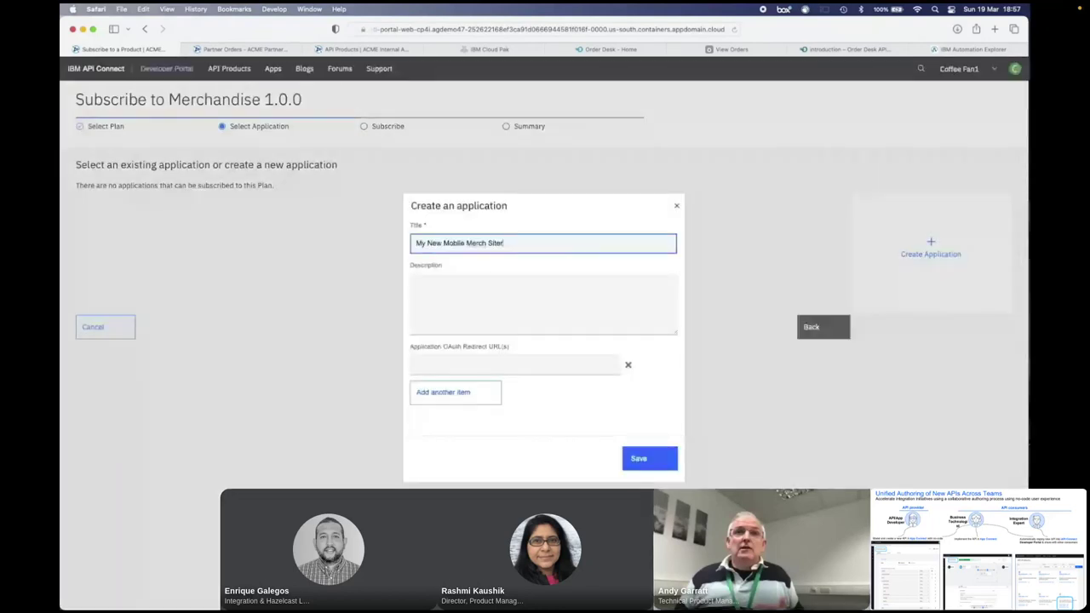
{"action": "key", "text": "Tab"}
{"action": "key", "text": "ctrl+v"}
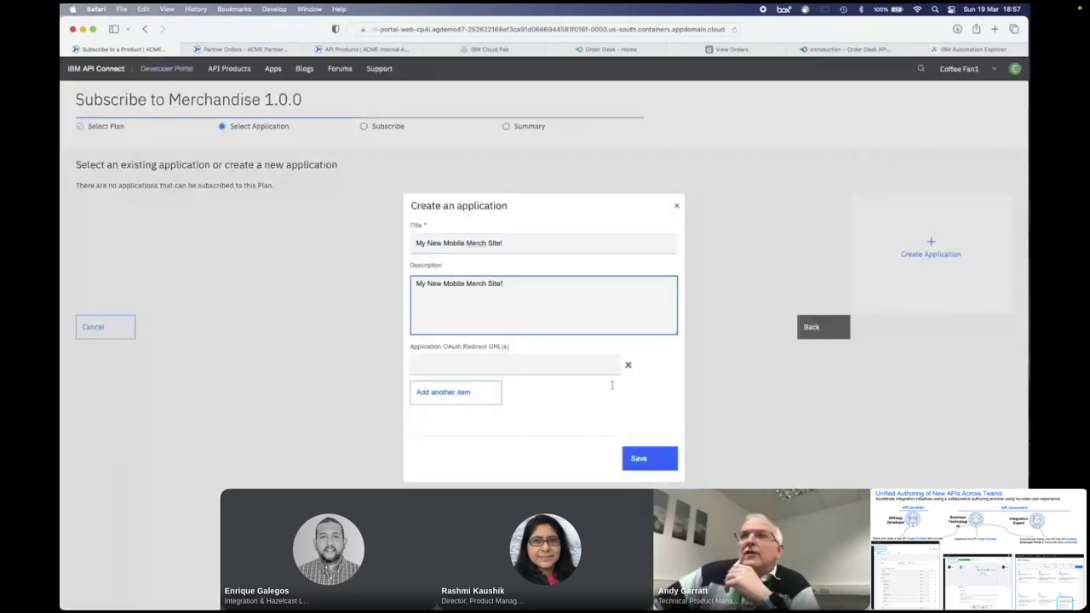
{"action": "left_click", "coordinate": [648, 458]}
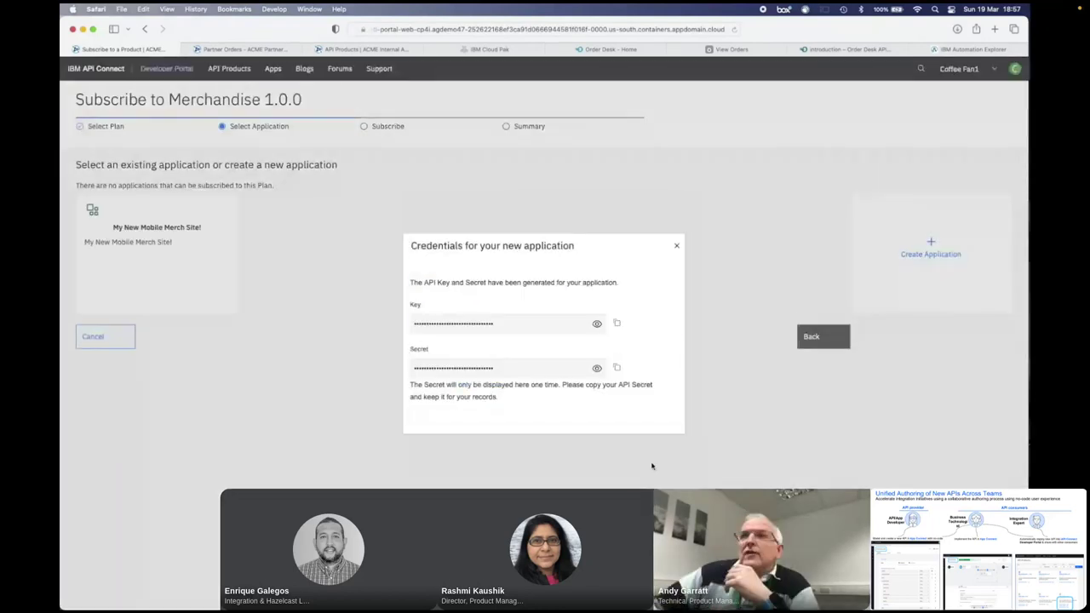
- Subscribe My New Mobile Merch Site! to the plan, then reopen the Merchandise 0.0.1 API
{"action": "left_click", "coordinate": [596, 325]}
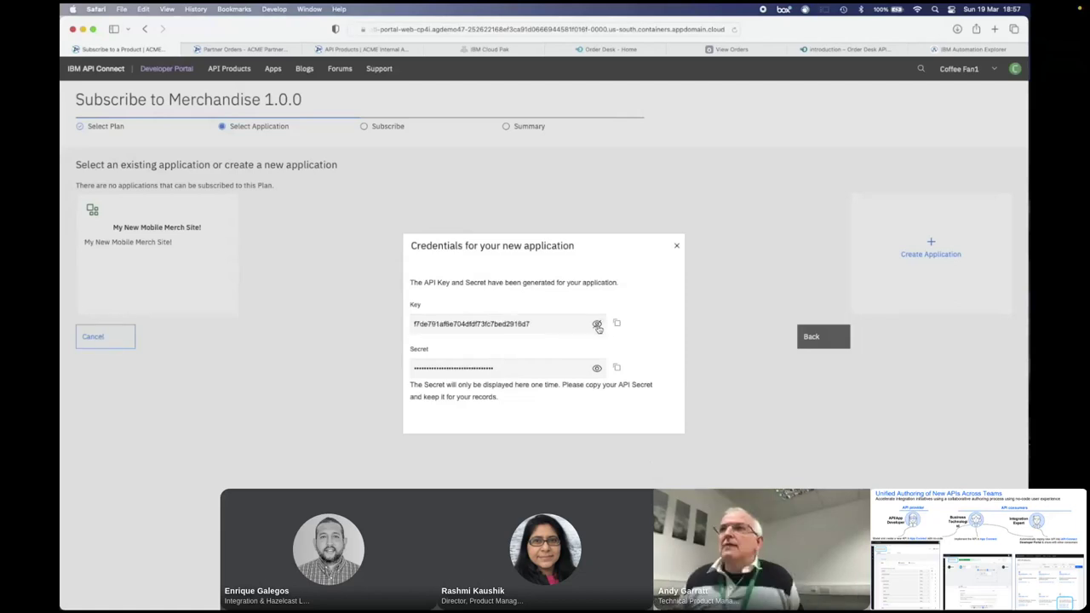
{"action": "left_click", "coordinate": [165, 265]}
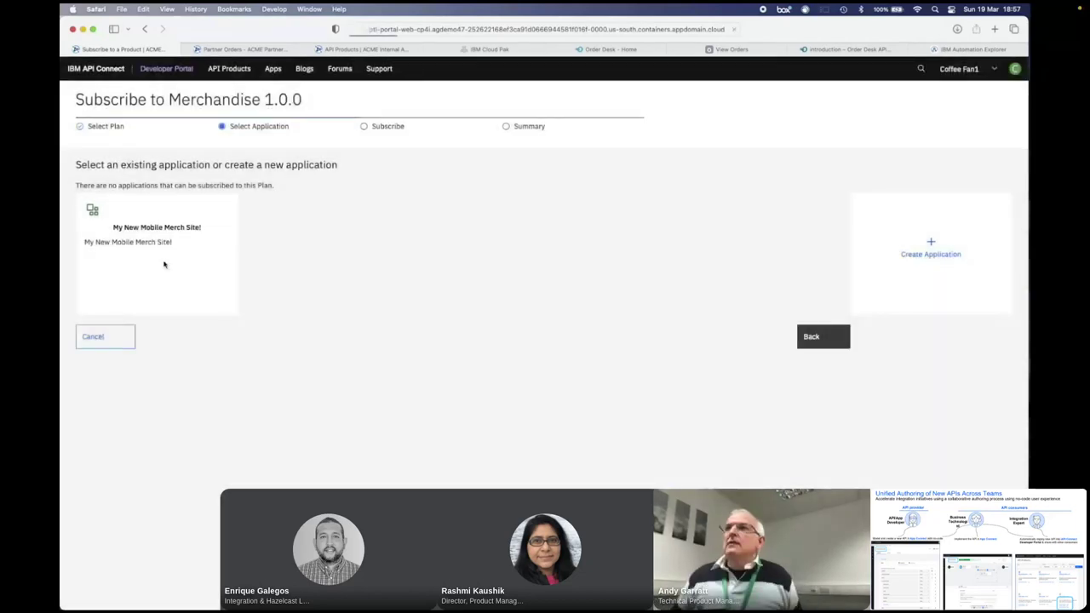
{"action": "left_click", "coordinate": [164, 265]}
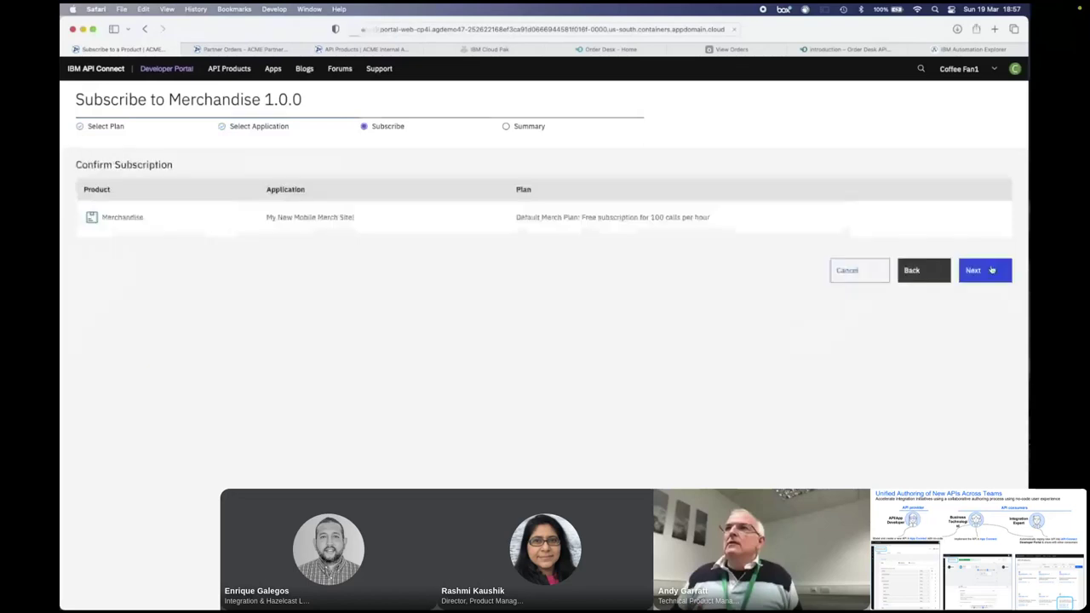
{"action": "left_click", "coordinate": [991, 270]}
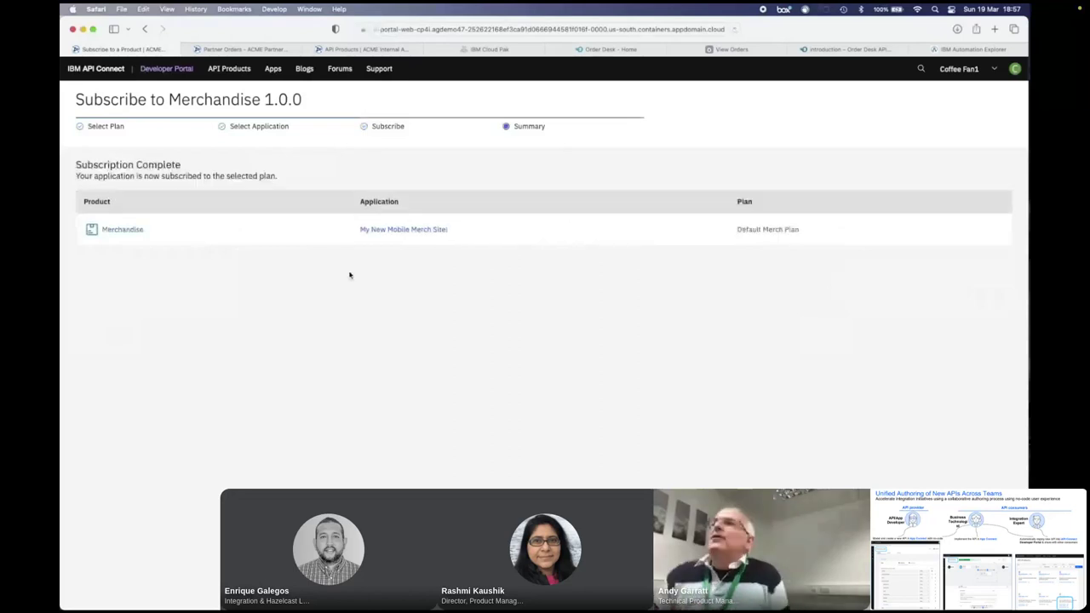
{"action": "left_click", "coordinate": [122, 230]}
{"action": "left_click", "coordinate": [137, 257]}
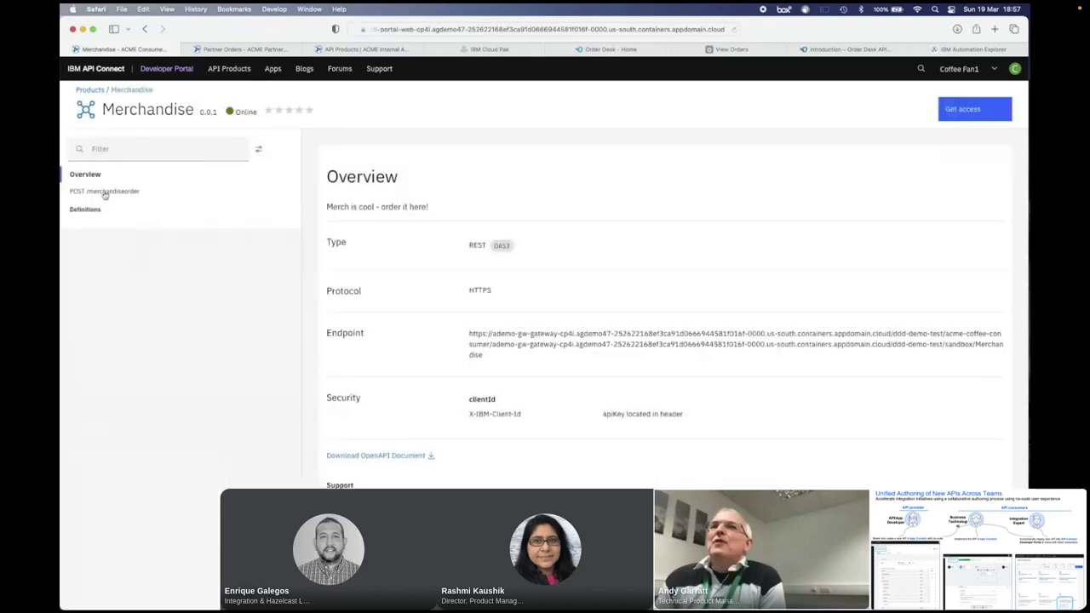
- Send POST /merchandiseorder with a generated order body, get a 201, and return to the ACME Consumer home
{"action": "left_click", "coordinate": [104, 193]}
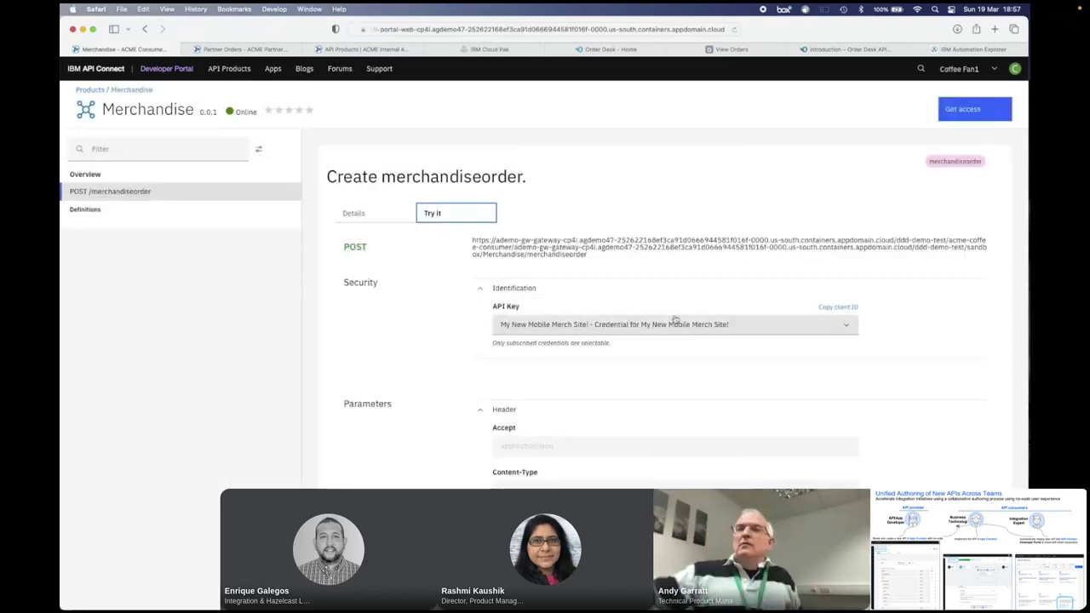
{"action": "scroll", "coordinate": [711, 324], "scroll_direction": "down", "scroll_amount": 2}
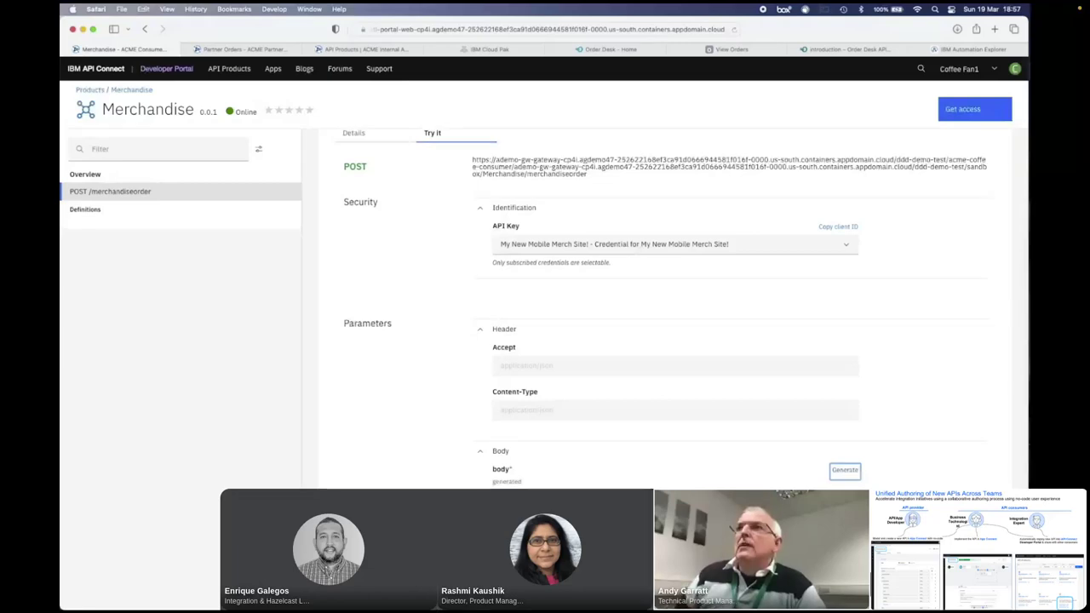
{"action": "left_click", "coordinate": [844, 469]}
{"action": "scroll", "coordinate": [664, 341], "scroll_direction": "down", "scroll_amount": 3}
{"action": "left_click", "coordinate": [958, 432]}
{"action": "scroll", "coordinate": [664, 341], "scroll_direction": "down", "scroll_amount": 2}
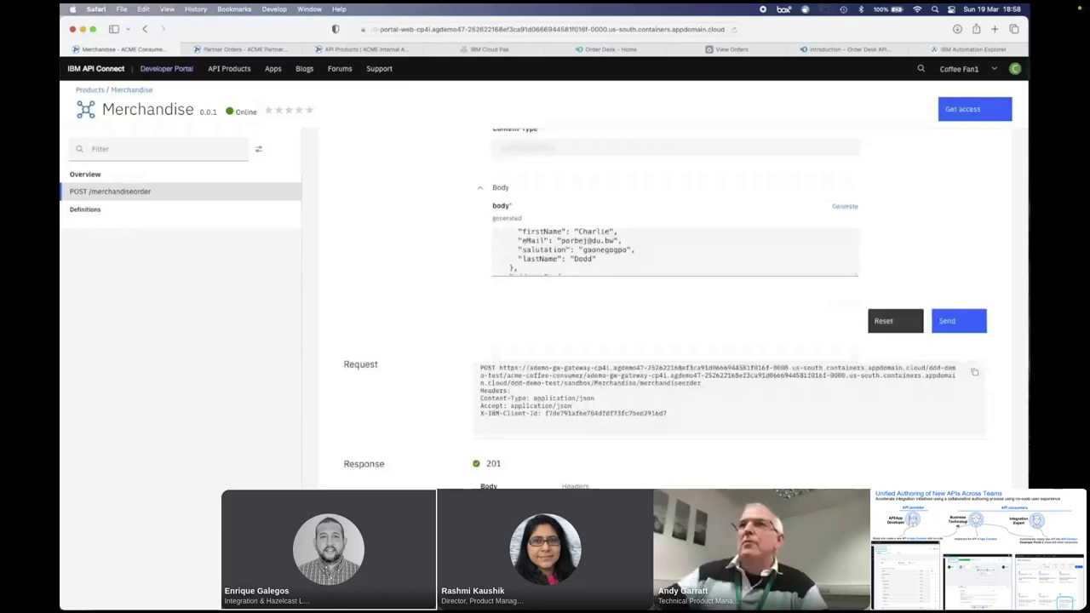
{"action": "left_click", "coordinate": [97, 70]}
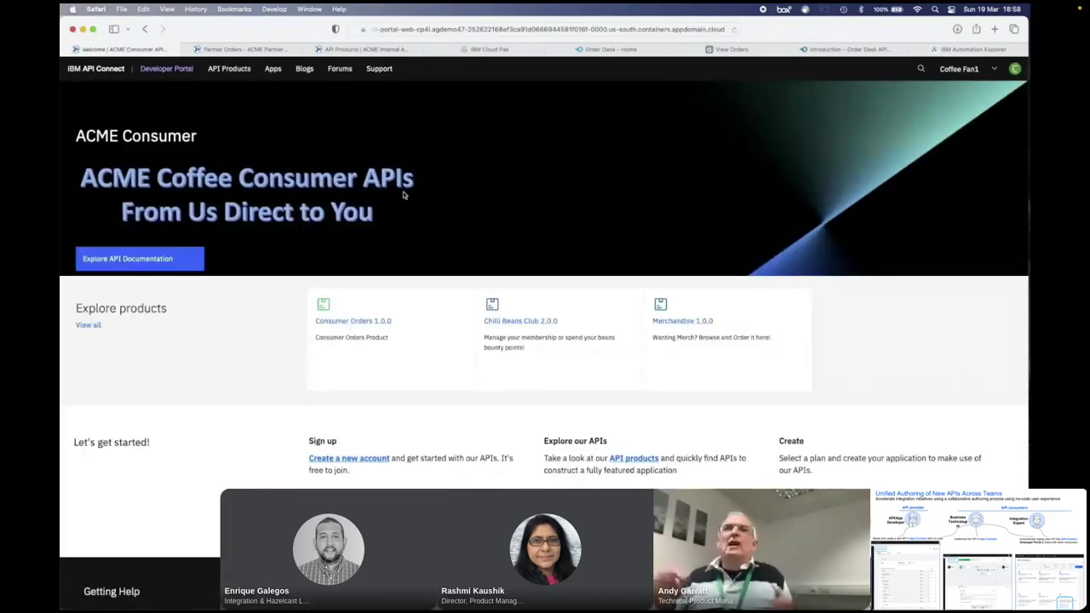
- On the Partner & Wholesale portal, review Partner Orders' Gold, Silver and Bronze Bean Partner plans, then open ACME Coffee Internal
{"action": "key", "text": "ctrl+Tab"}
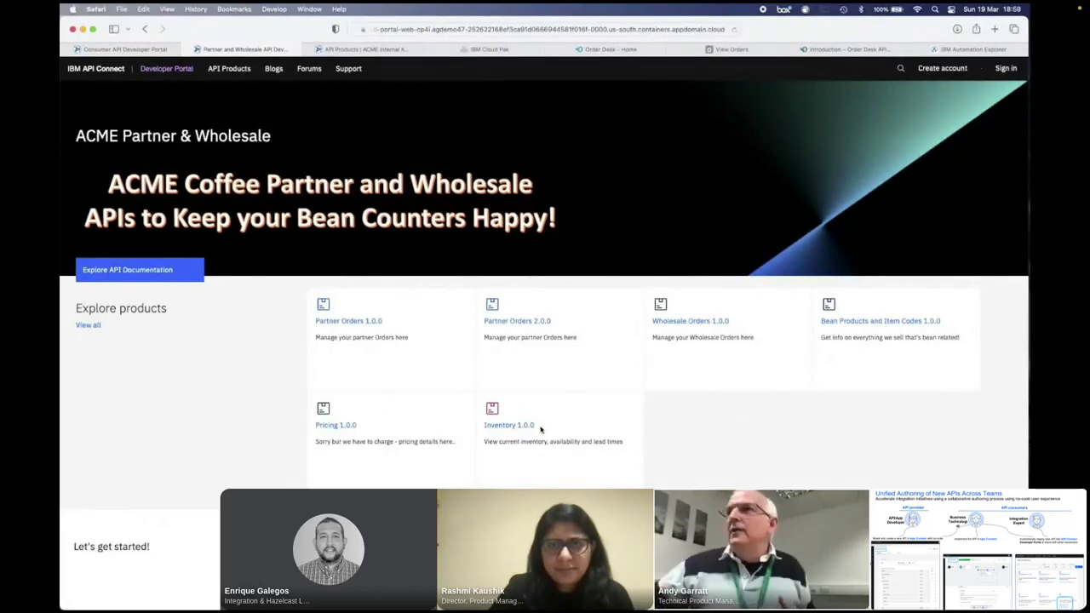
{"action": "scroll", "coordinate": [539, 428], "scroll_direction": "down", "scroll_amount": 1}
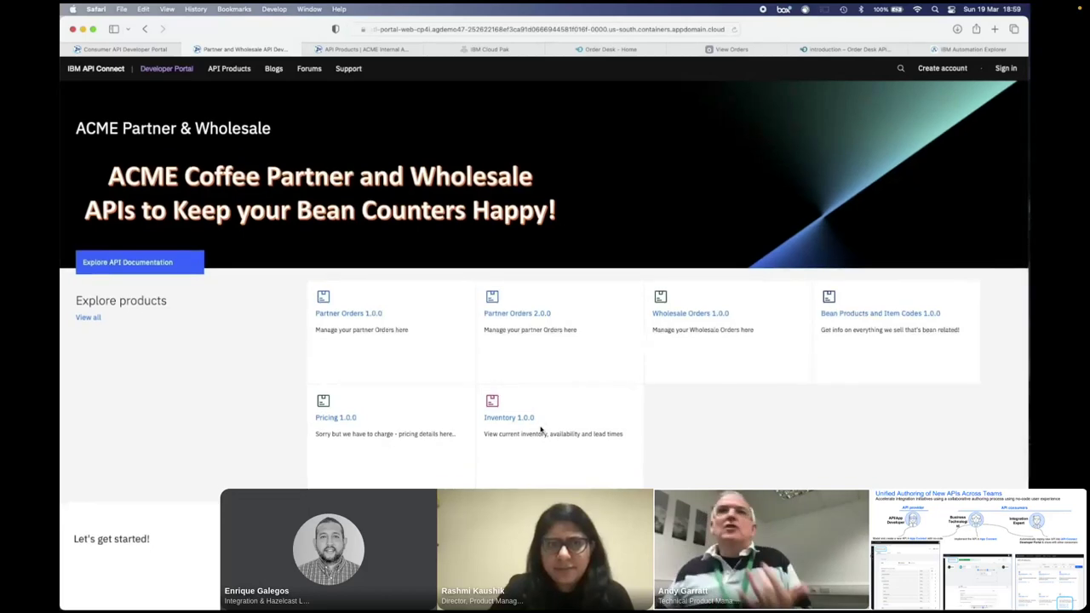
{"action": "left_click", "coordinate": [358, 323]}
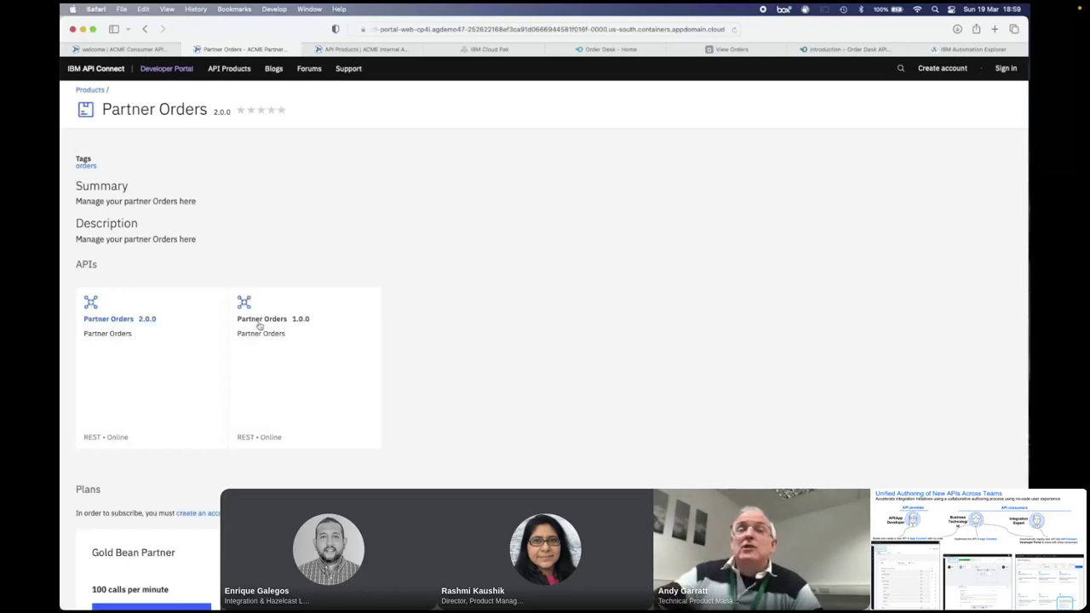
{"action": "scroll", "coordinate": [260, 325], "scroll_direction": "down", "scroll_amount": 4}
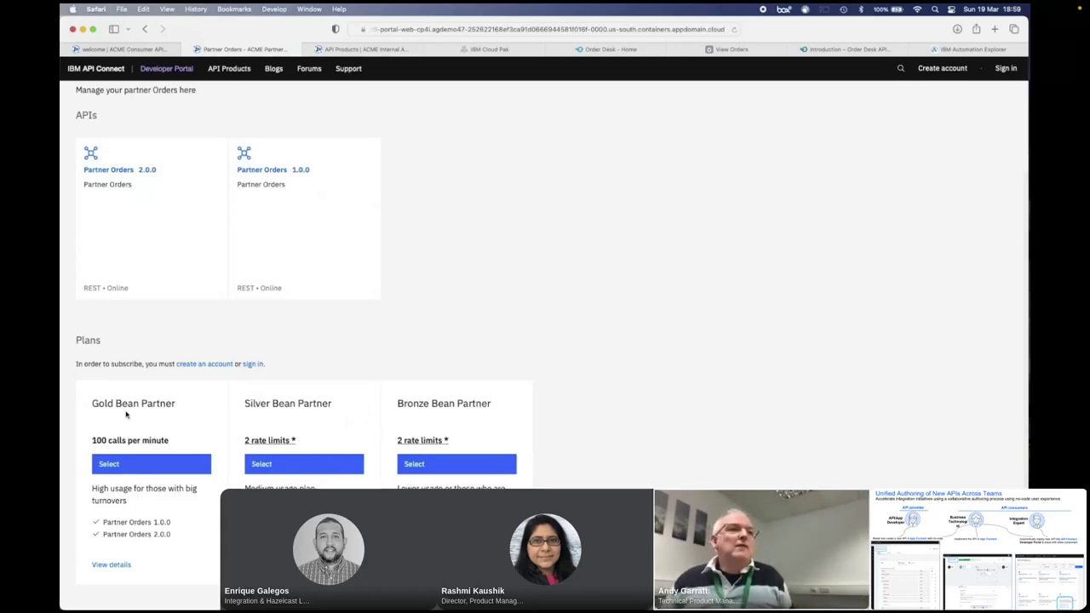
{"action": "left_click", "coordinate": [362, 48]}
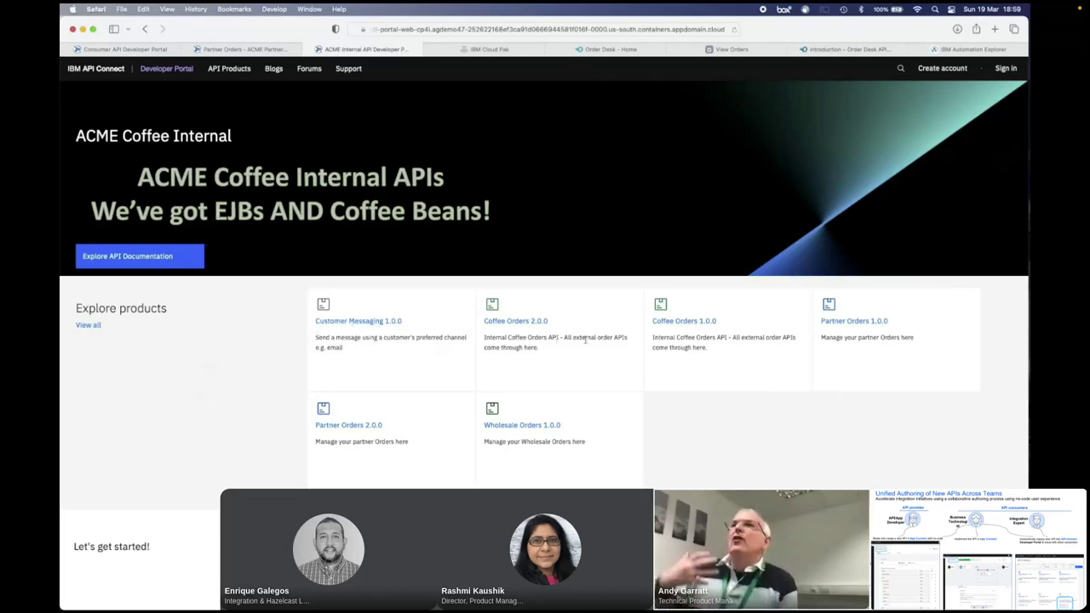
- List all products in the ACME Coffee Internal portal with View all
{"action": "left_click", "coordinate": [88, 327]}
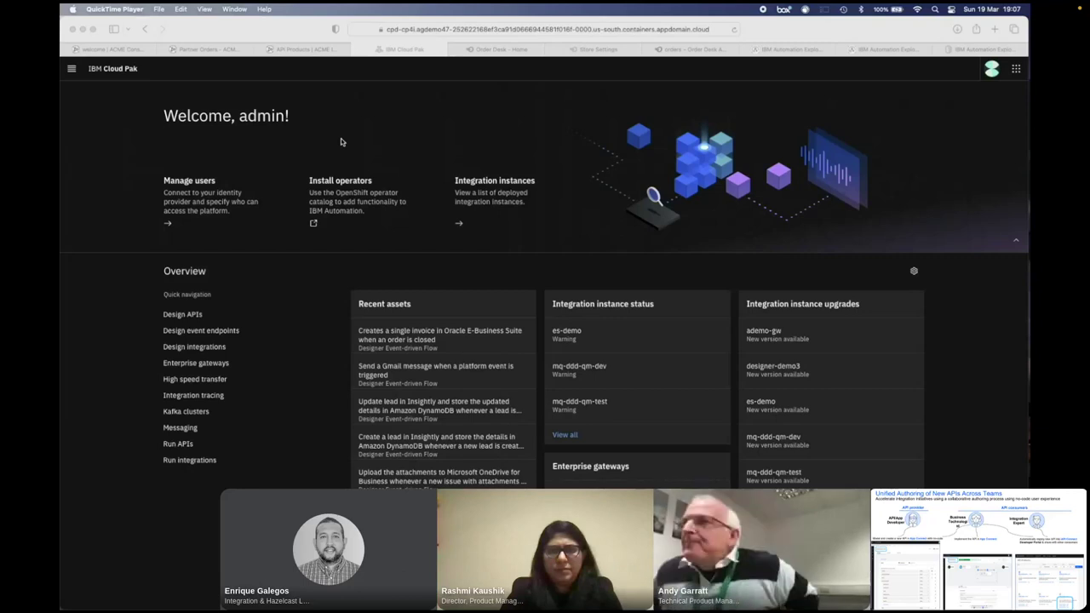
- Bring the browser forward and open API Manager's Develop list with Merchandise 0.0.1 and Coffee Order API
{"action": "left_click", "coordinate": [340, 138]}
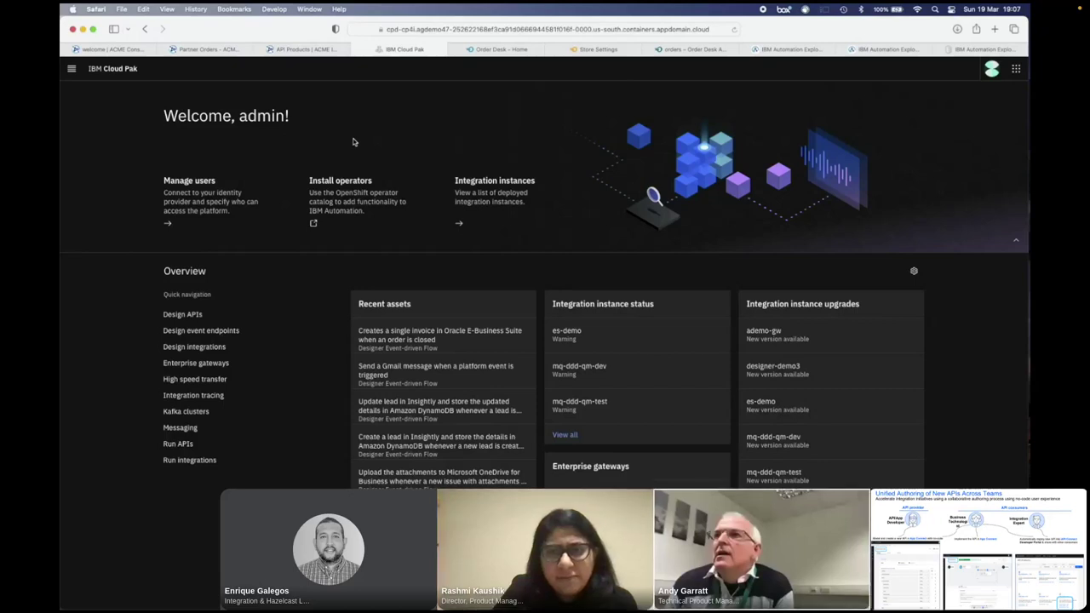
{"action": "left_click", "coordinate": [187, 315]}
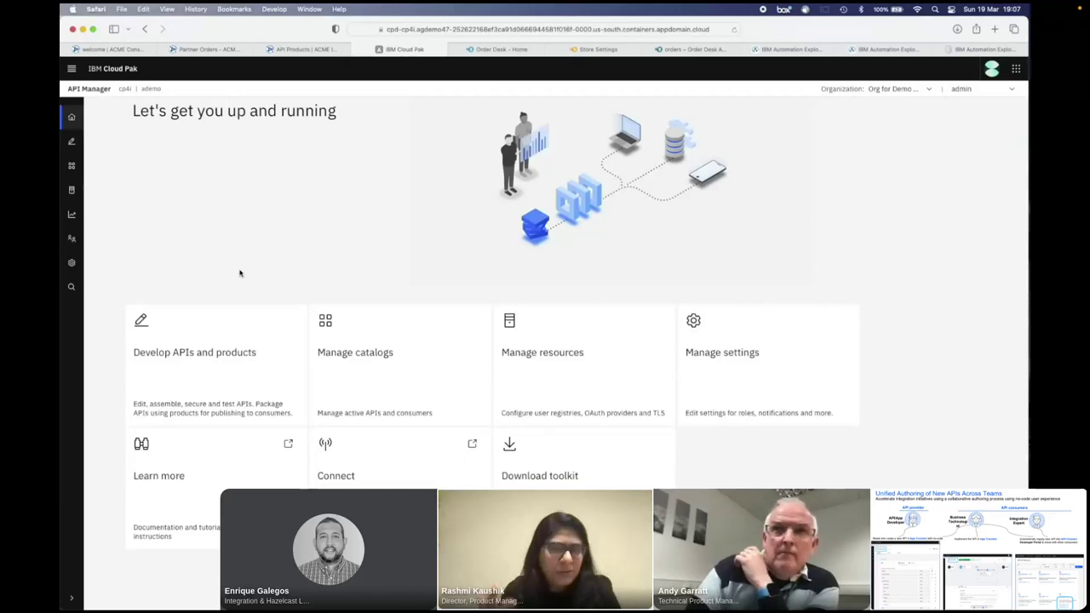
{"action": "left_click", "coordinate": [158, 342]}
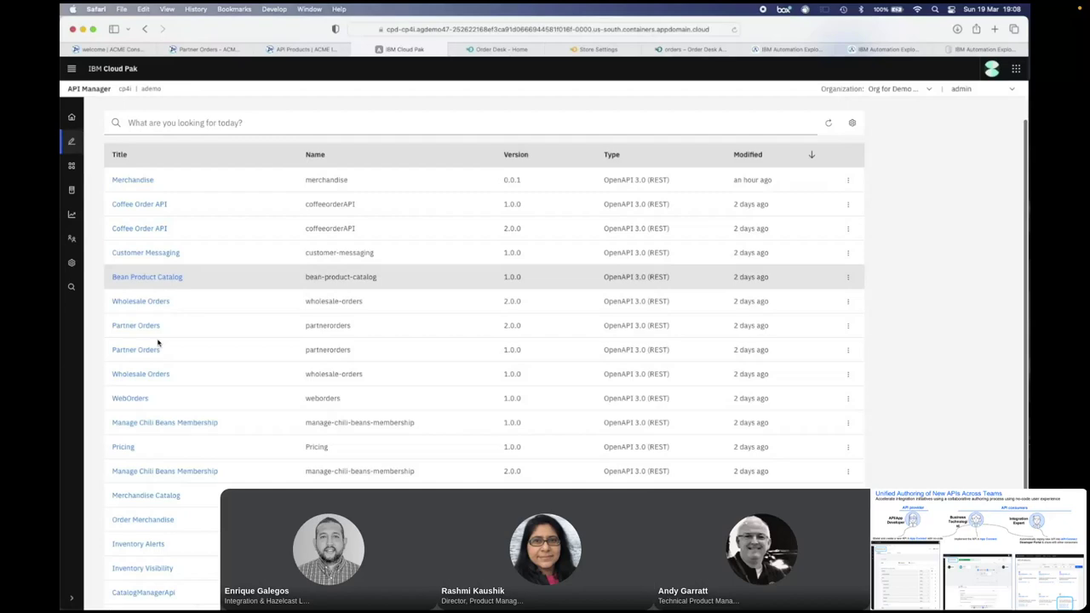
{"action": "scroll", "coordinate": [609, 447], "scroll_direction": "up", "scroll_amount": 2}
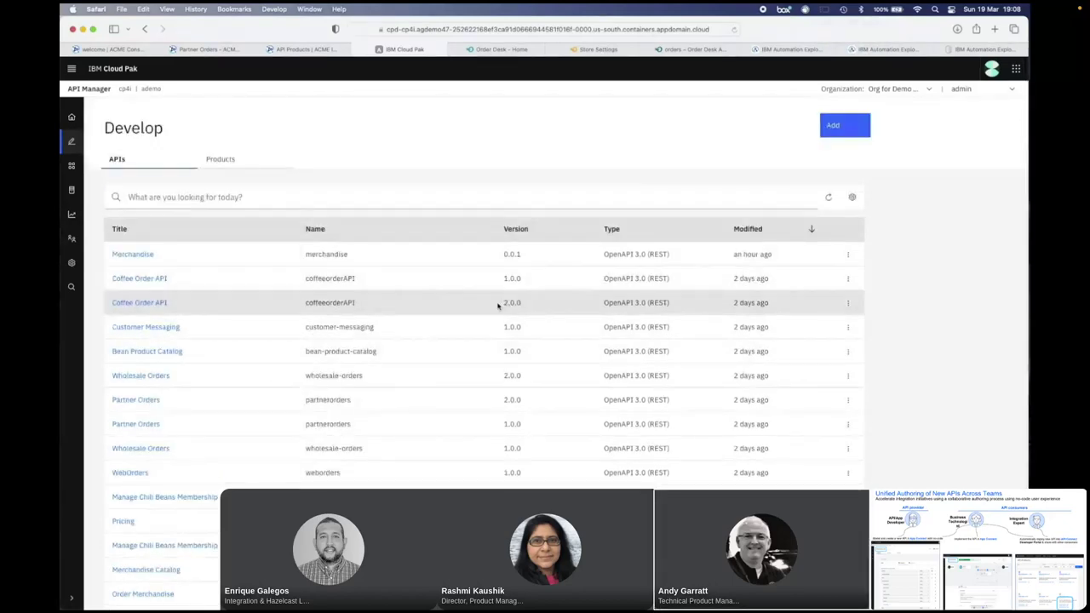
{"action": "left_click", "coordinate": [220, 159]}
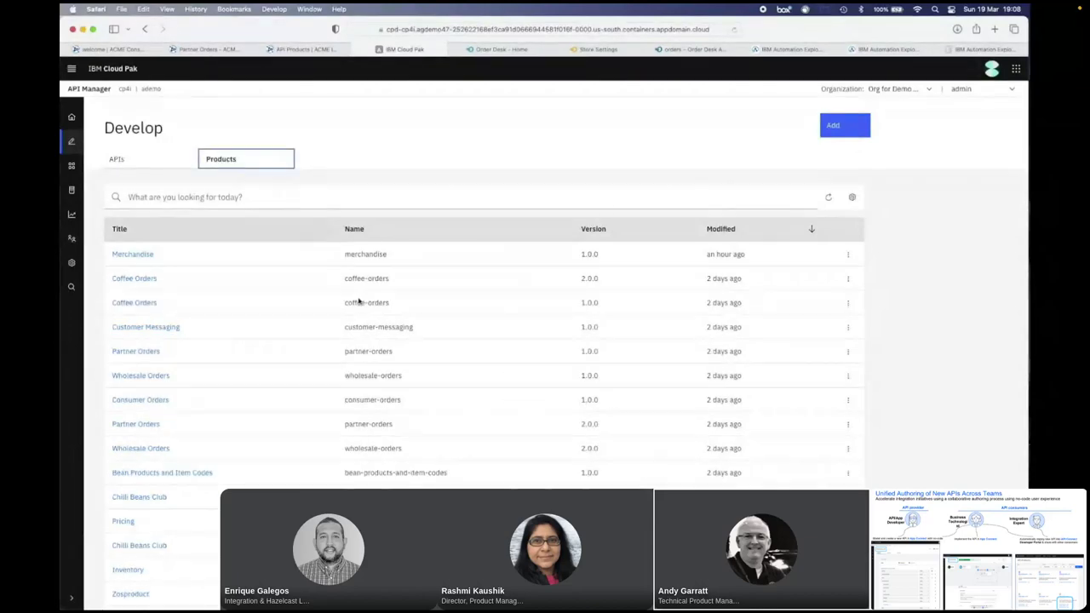
{"action": "left_click", "coordinate": [140, 280]}
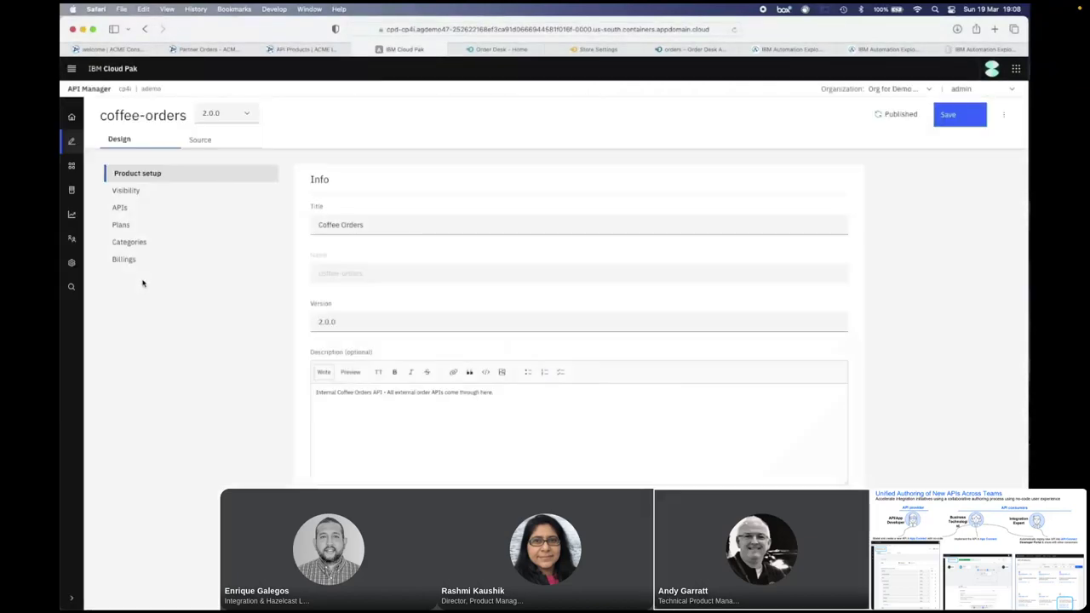
{"action": "left_click", "coordinate": [132, 210]}
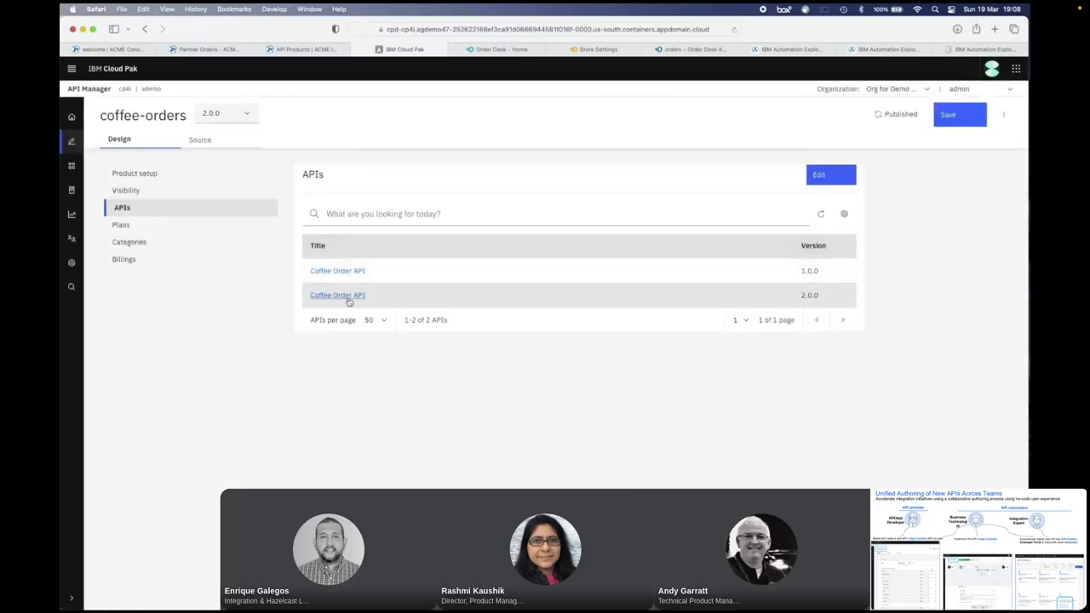
{"action": "left_click", "coordinate": [122, 226]}
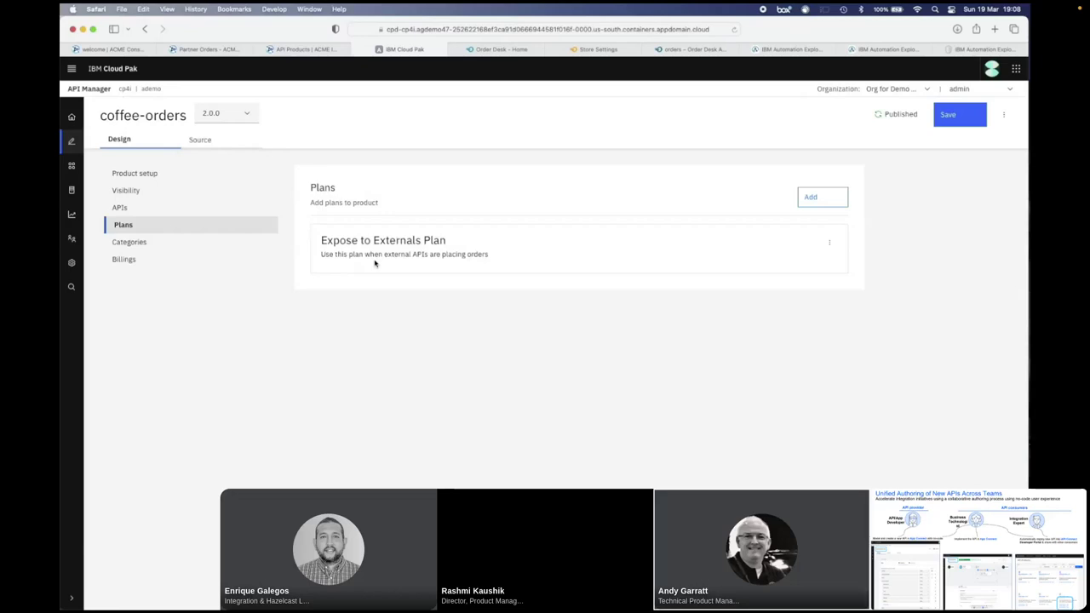
{"action": "left_click", "coordinate": [830, 243]}
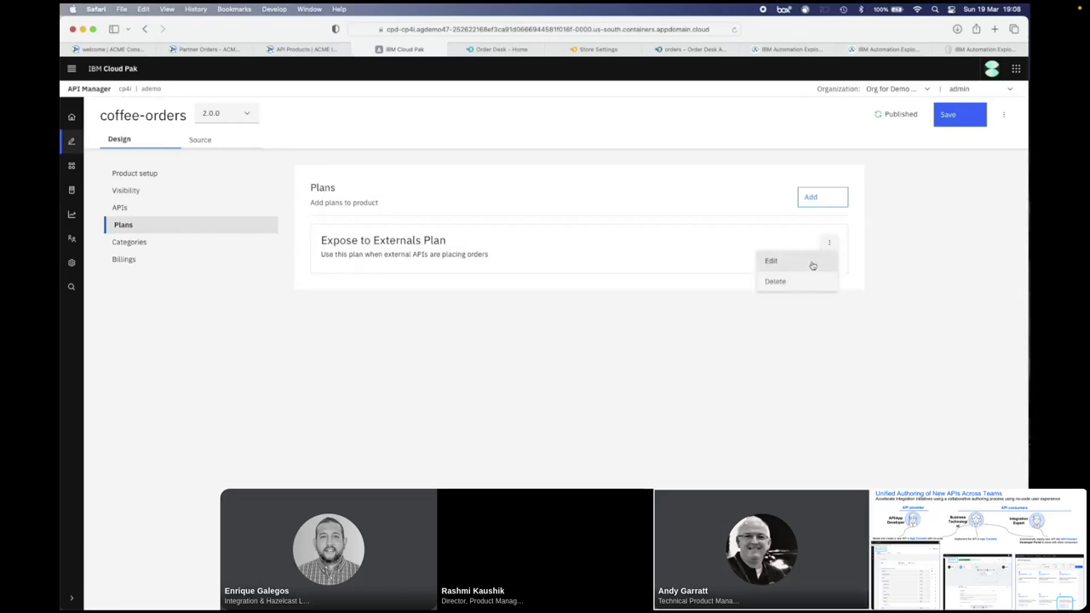
{"action": "left_click", "coordinate": [771, 261]}
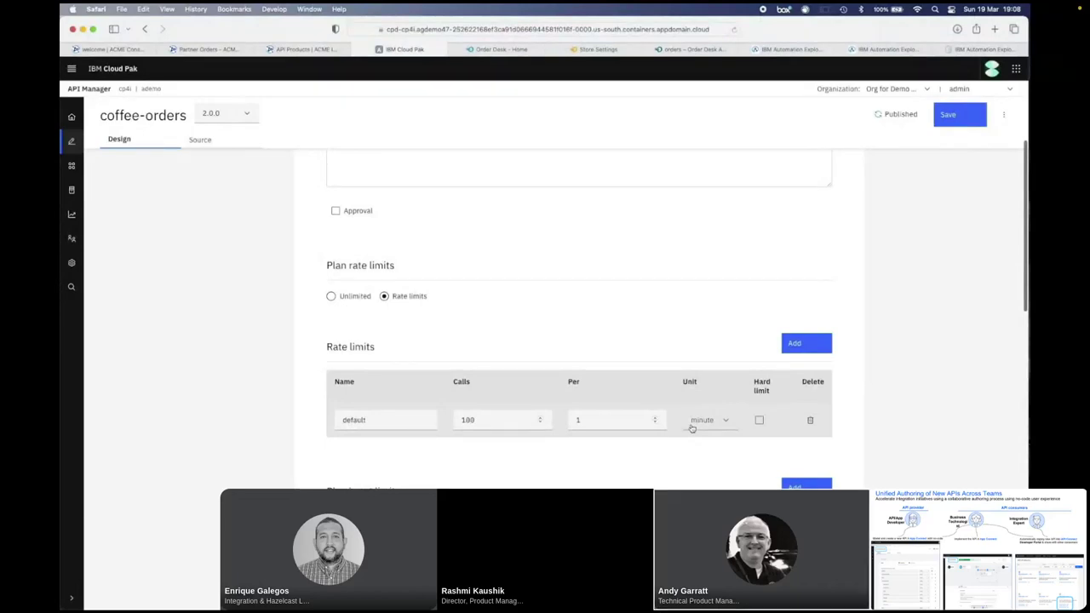
{"action": "left_click", "coordinate": [145, 29]}
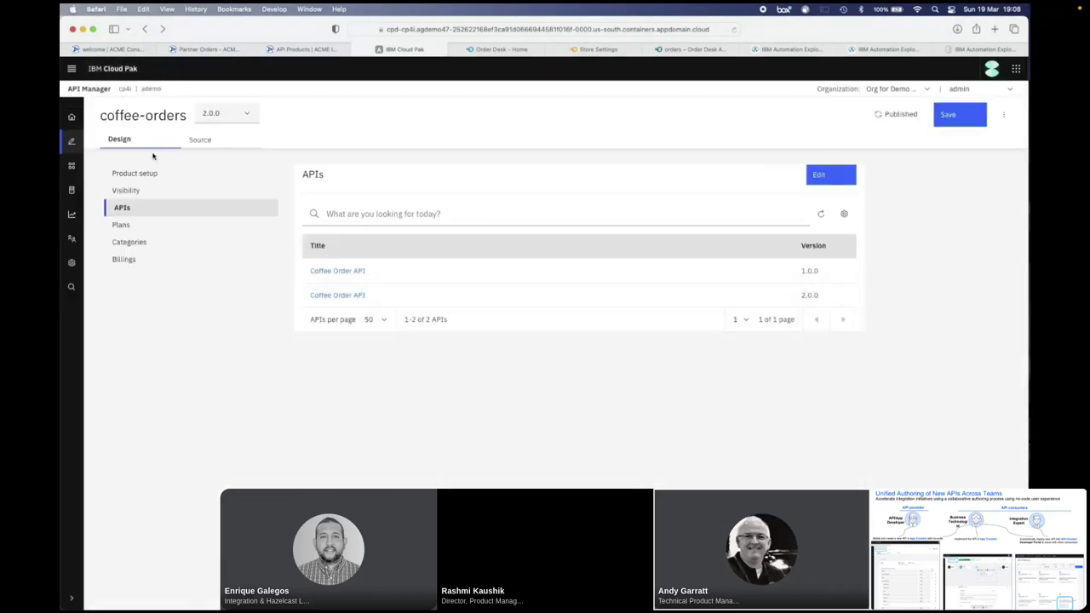
{"action": "left_click", "coordinate": [155, 99]}
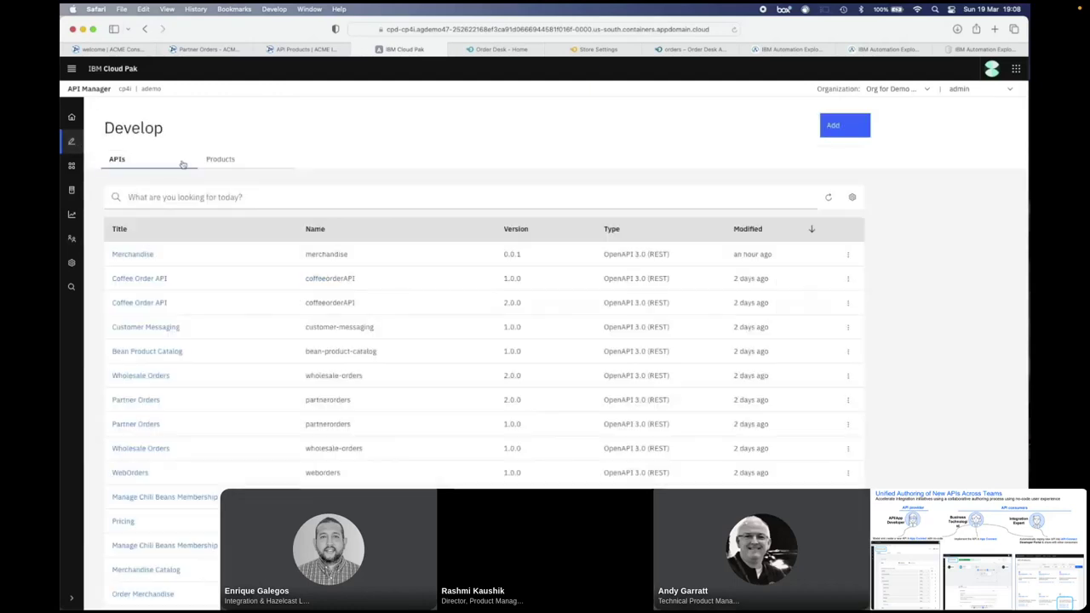
- Open the Partner Orders 2.0.0 product and view its APIs and plans
{"action": "left_click", "coordinate": [227, 161]}
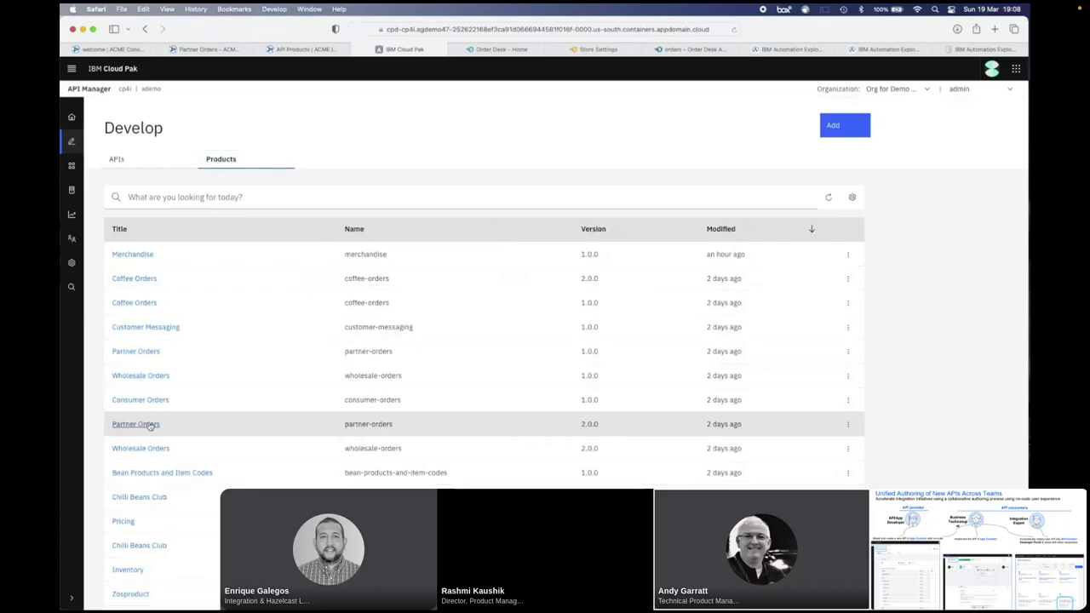
{"action": "left_click", "coordinate": [150, 425]}
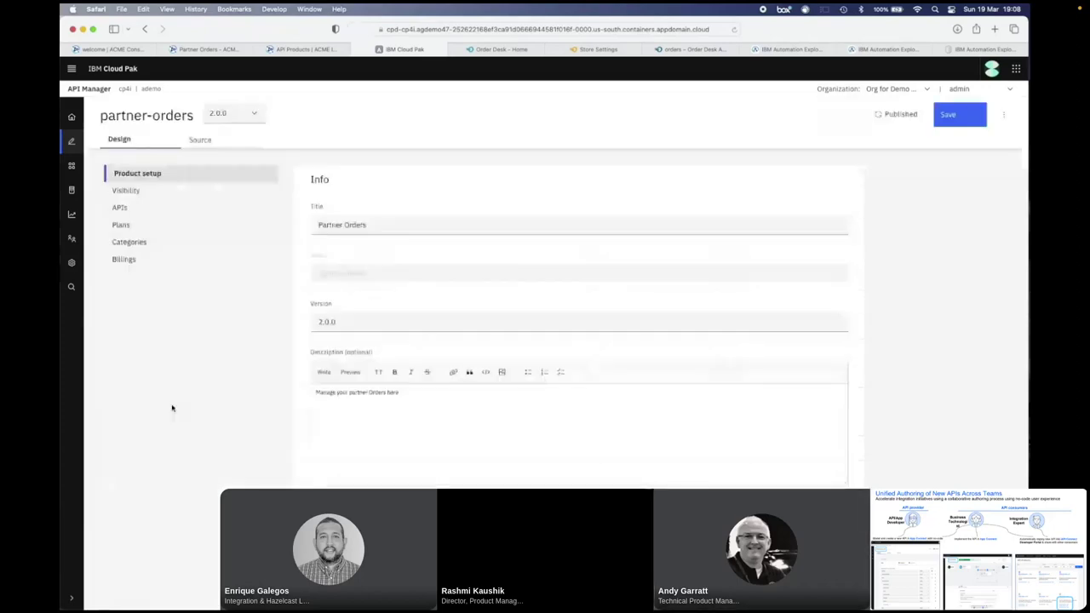
{"action": "left_click", "coordinate": [120, 206]}
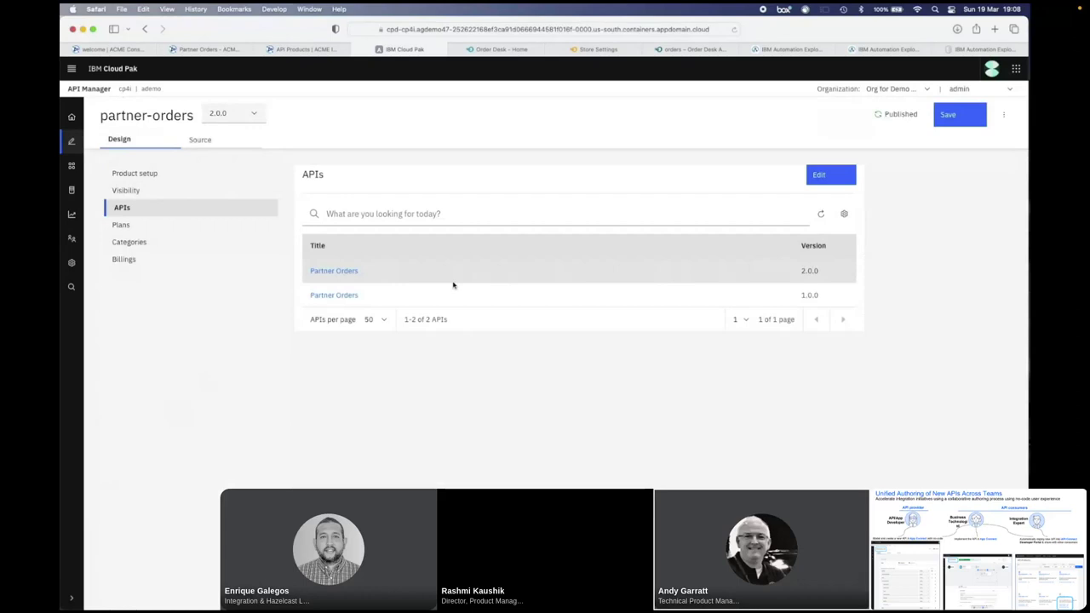
{"action": "left_click", "coordinate": [123, 225]}
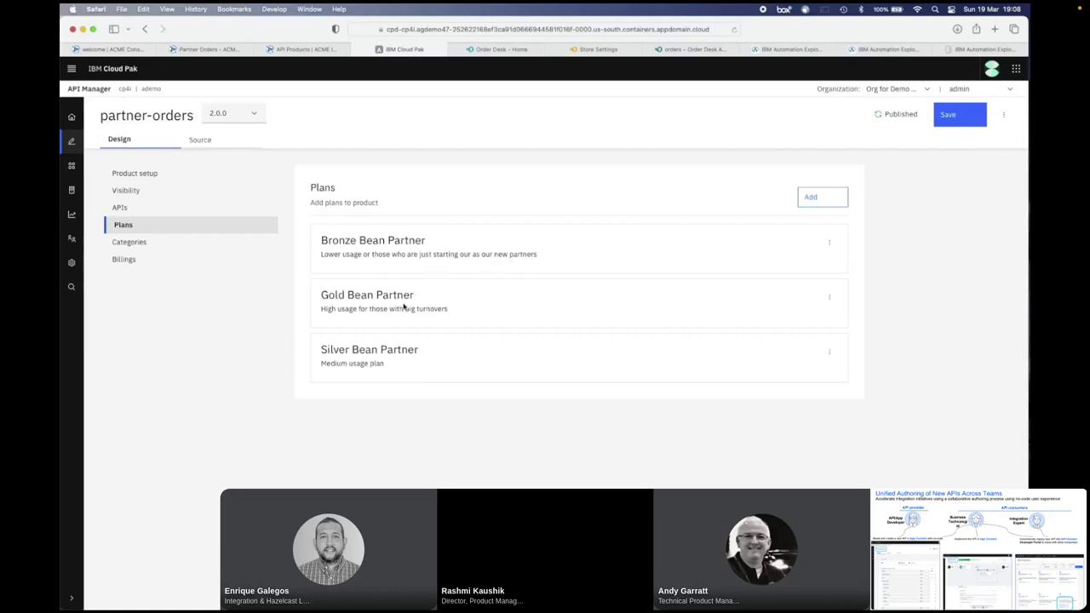
- Open the Gold Bean Partner and Bronze Bean Partner plans for editing, then go to the catalogs list
{"action": "left_click", "coordinate": [829, 297]}
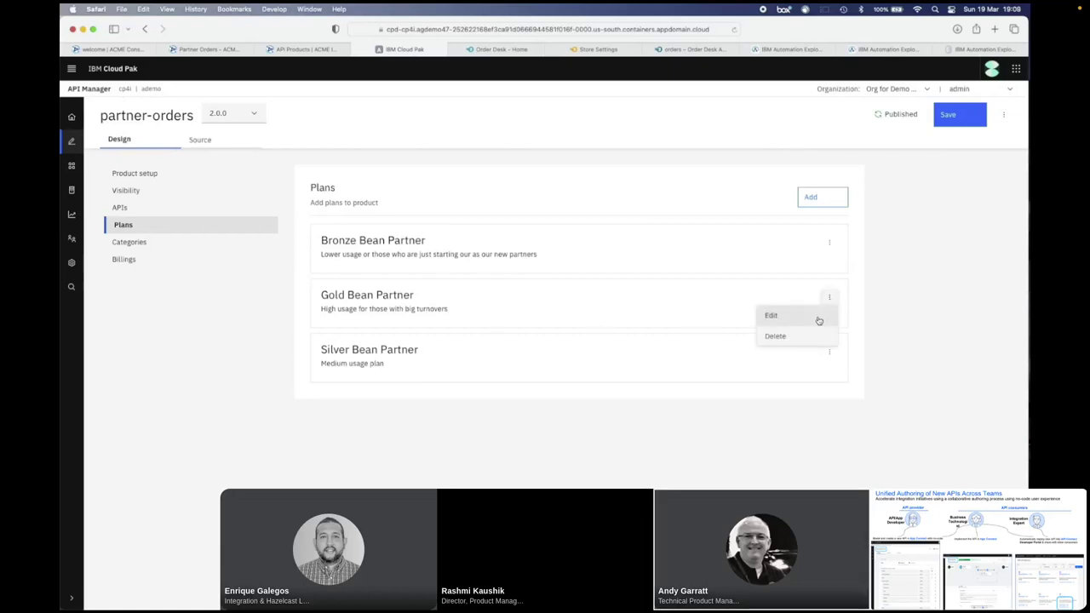
{"action": "left_click", "coordinate": [819, 320]}
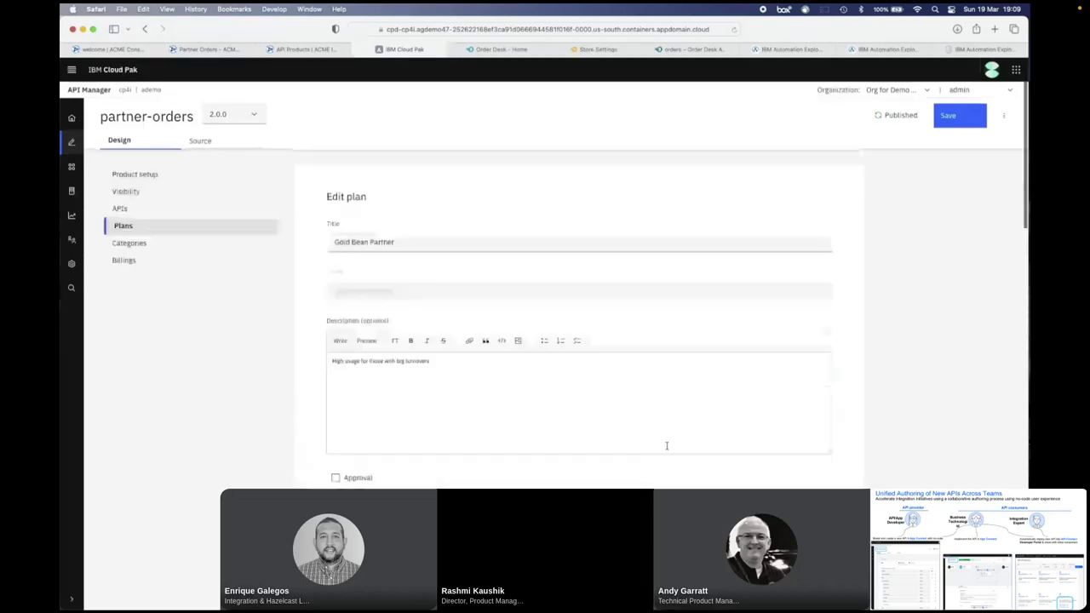
{"action": "left_click", "coordinate": [153, 30]}
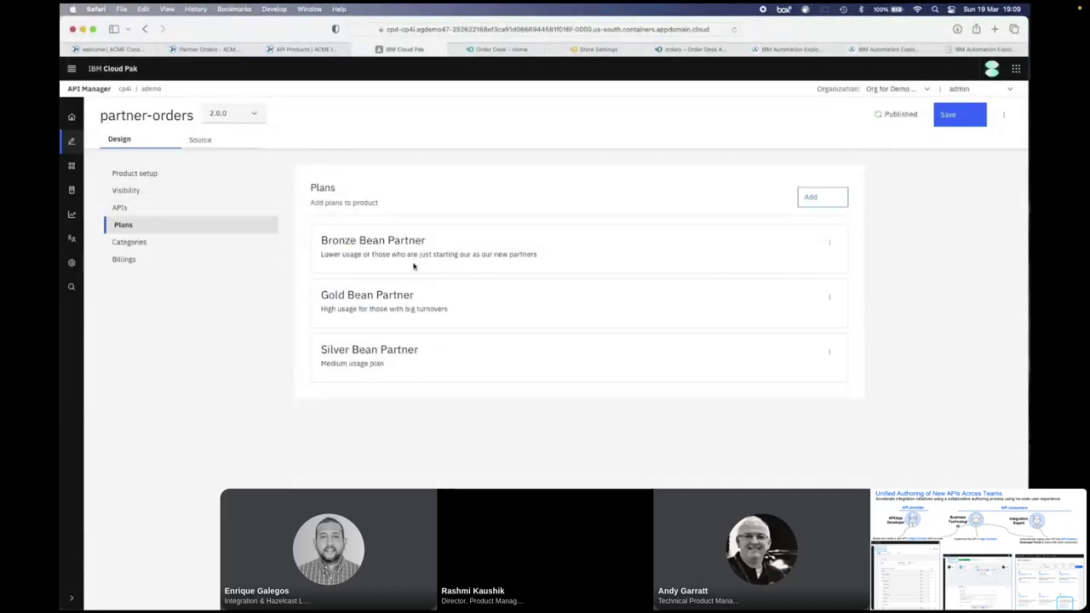
{"action": "left_click", "coordinate": [828, 243]}
{"action": "left_click", "coordinate": [811, 262]}
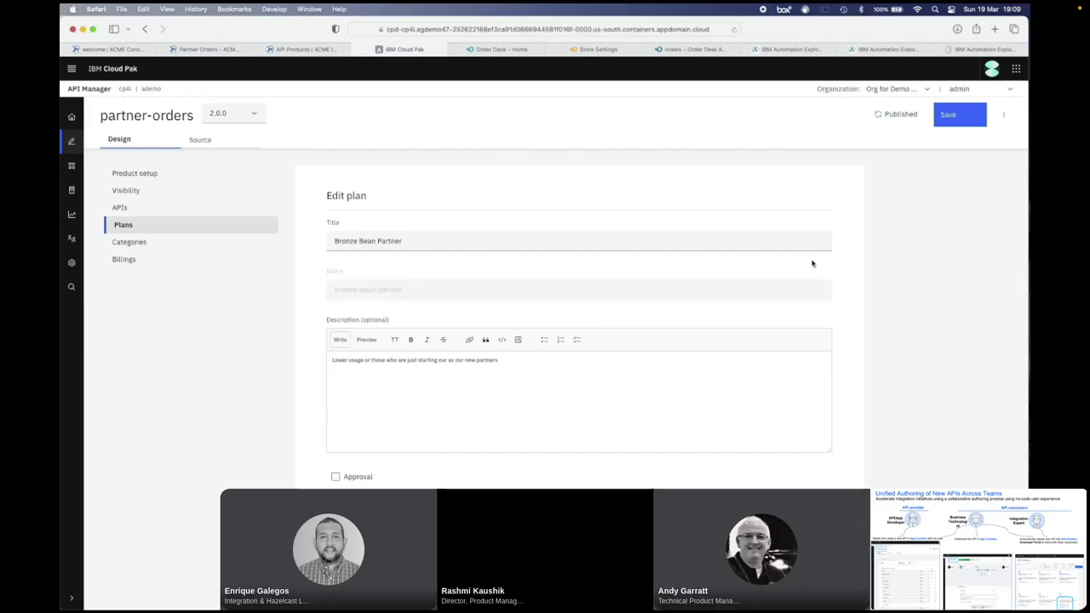
{"action": "scroll", "coordinate": [812, 263], "scroll_direction": "down", "scroll_amount": 4}
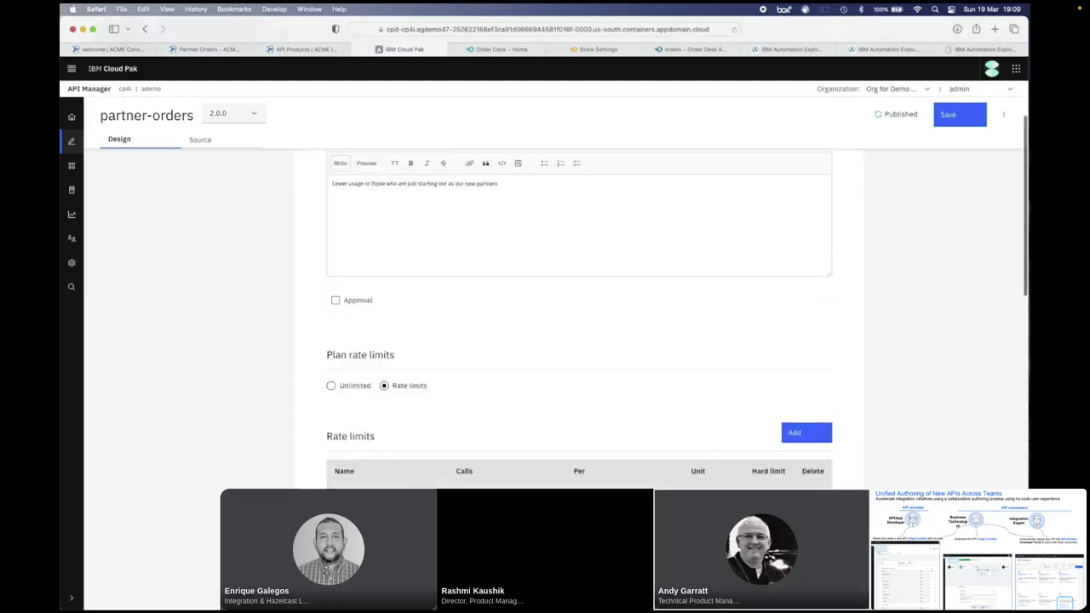
{"action": "scroll", "coordinate": [438, 189], "scroll_direction": "up", "scroll_amount": 4}
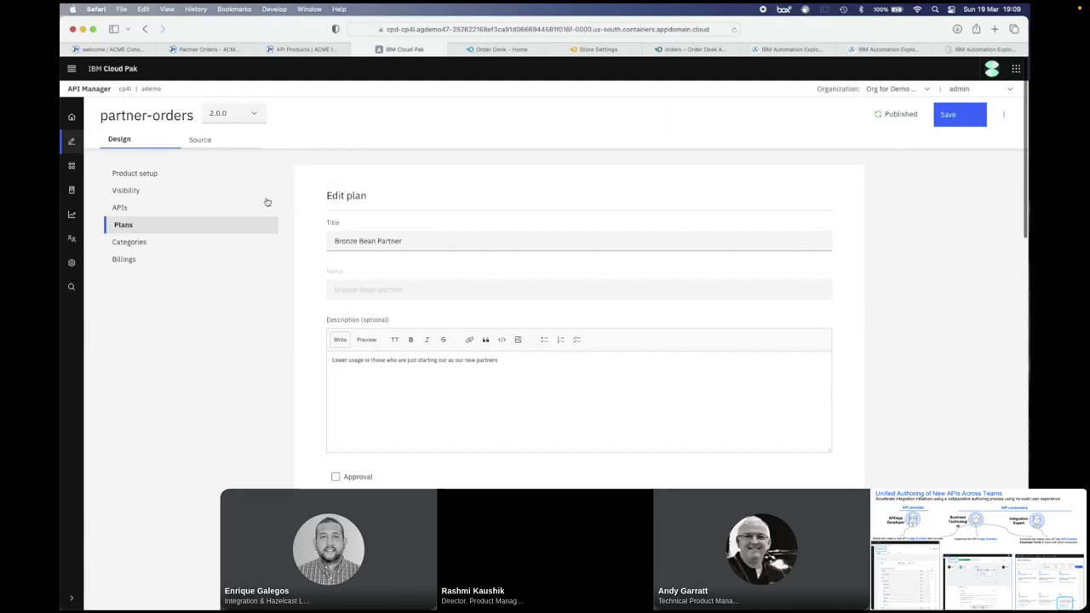
{"action": "left_click", "coordinate": [71, 165]}
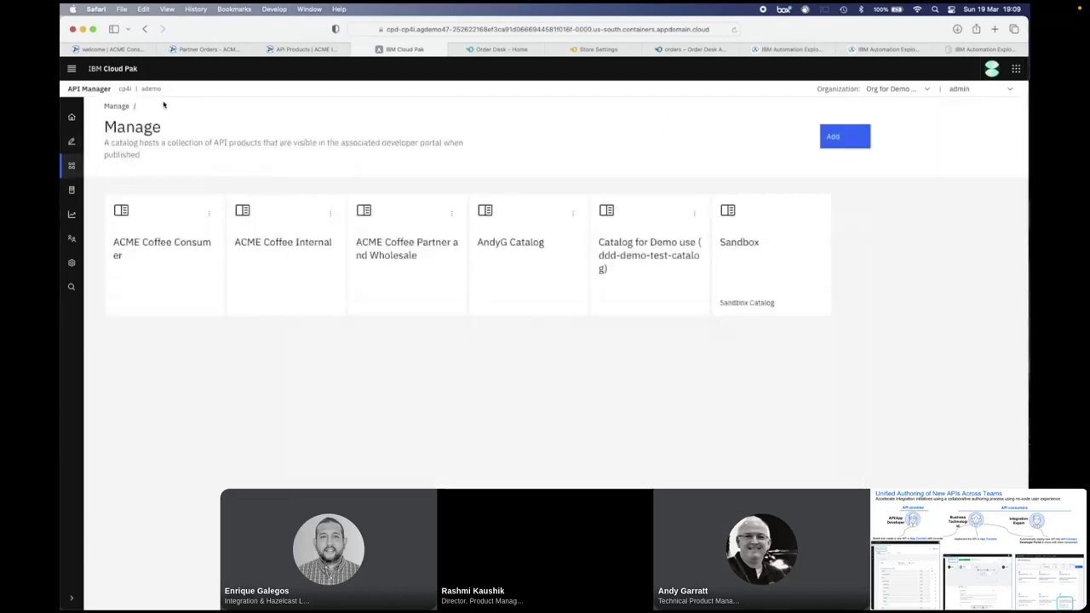
{"action": "left_click", "coordinate": [110, 48]}
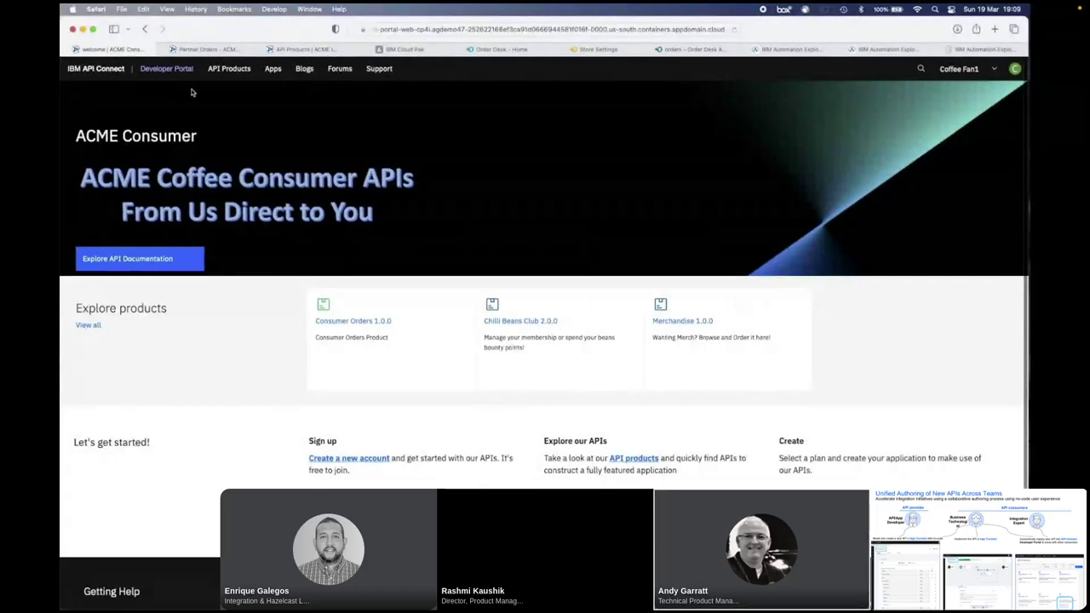
{"action": "key", "text": "ctrl+Tab"}
{"action": "key", "text": "ctrl+Tab"}
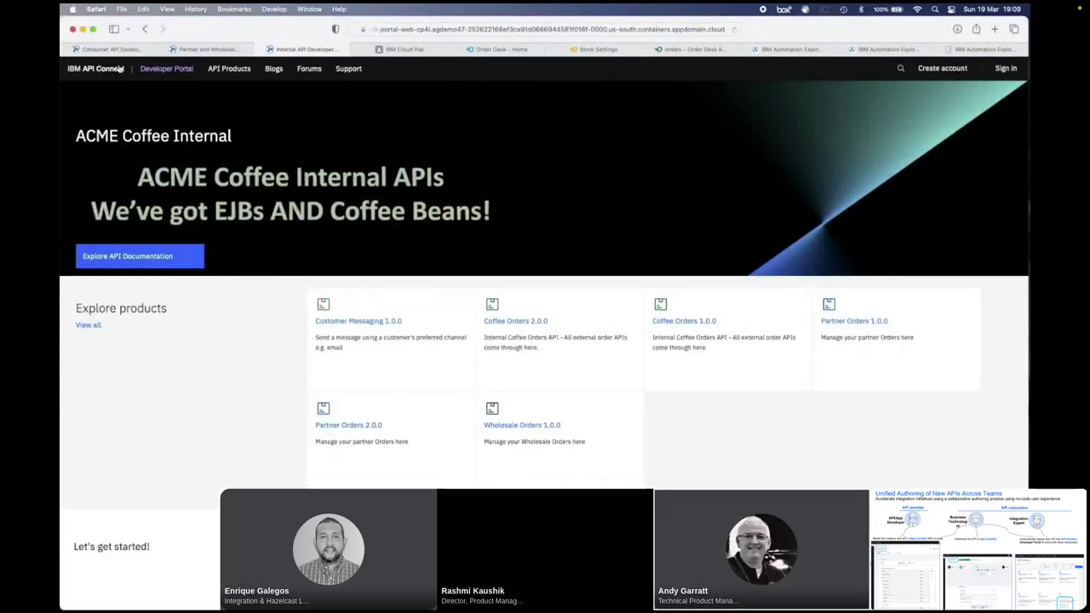
{"action": "left_click", "coordinate": [417, 51]}
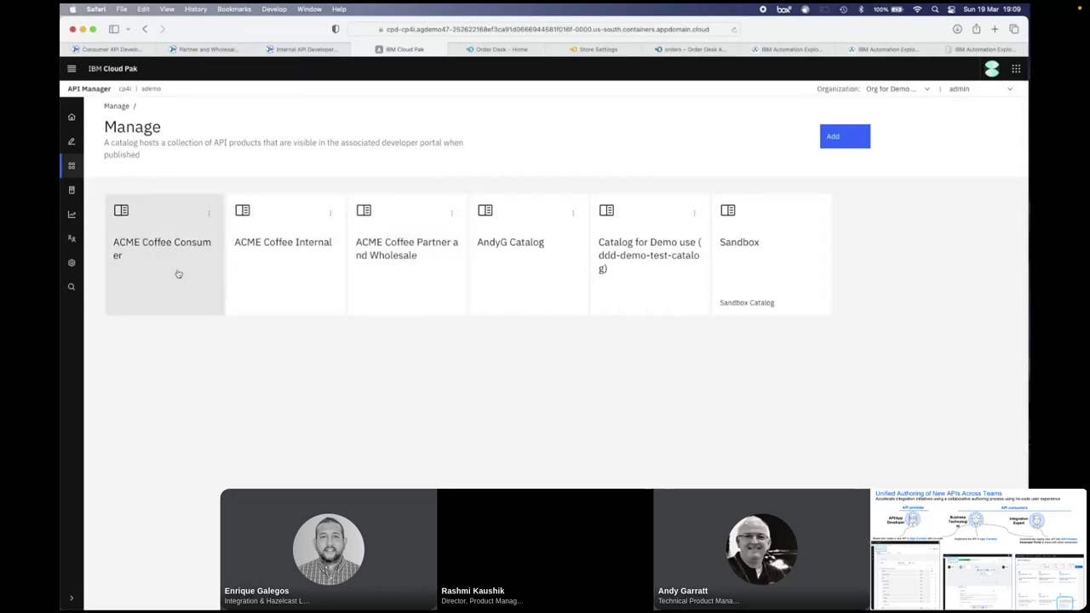
{"action": "left_click", "coordinate": [372, 268]}
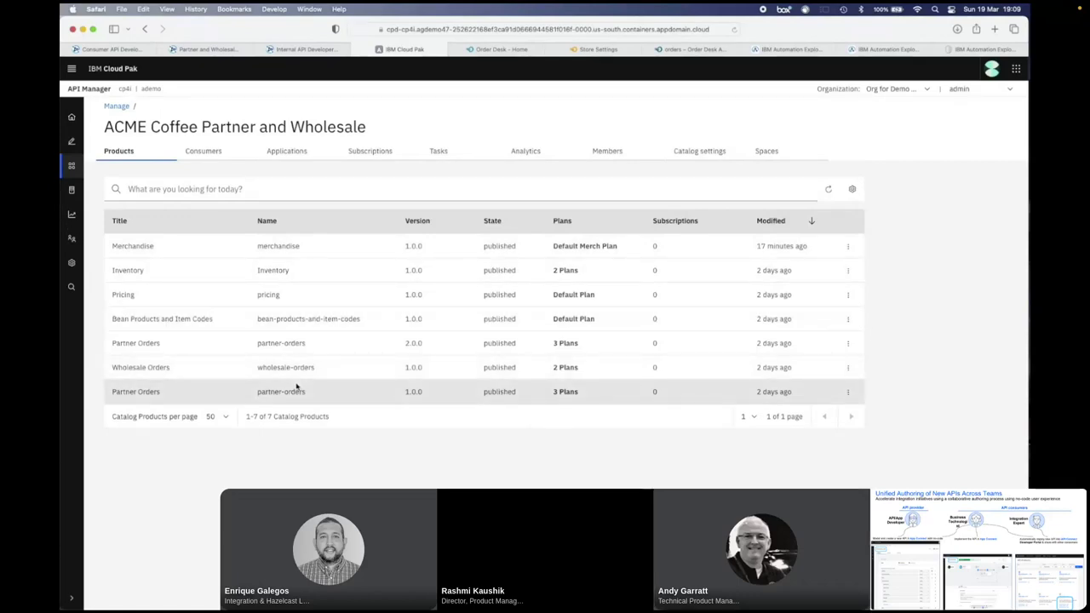
{"action": "left_click", "coordinate": [699, 150]}
{"action": "left_click", "coordinate": [122, 357]}
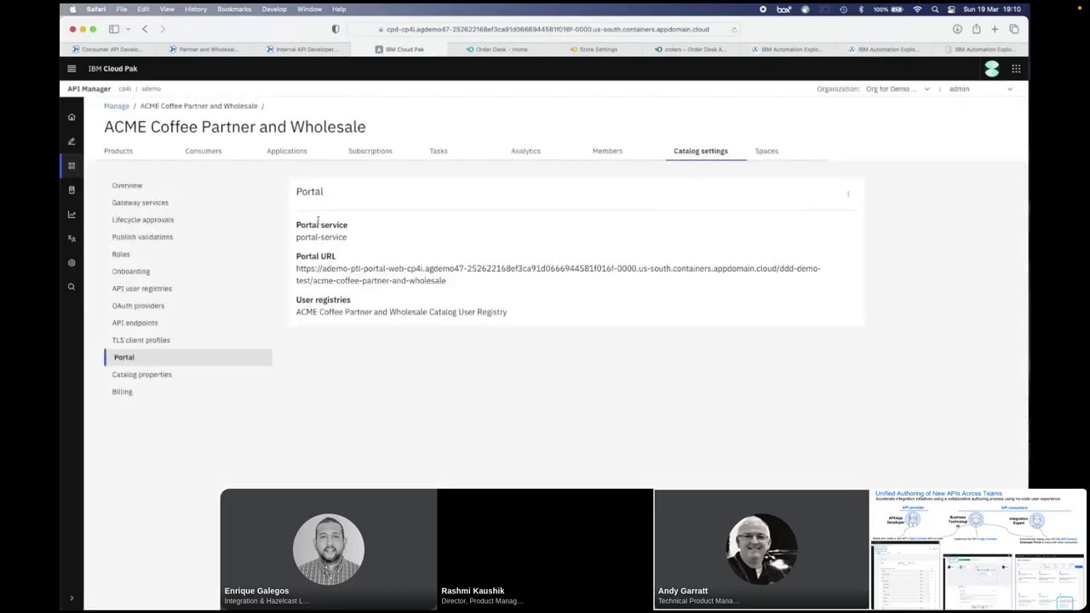
{"action": "left_click", "coordinate": [115, 107]}
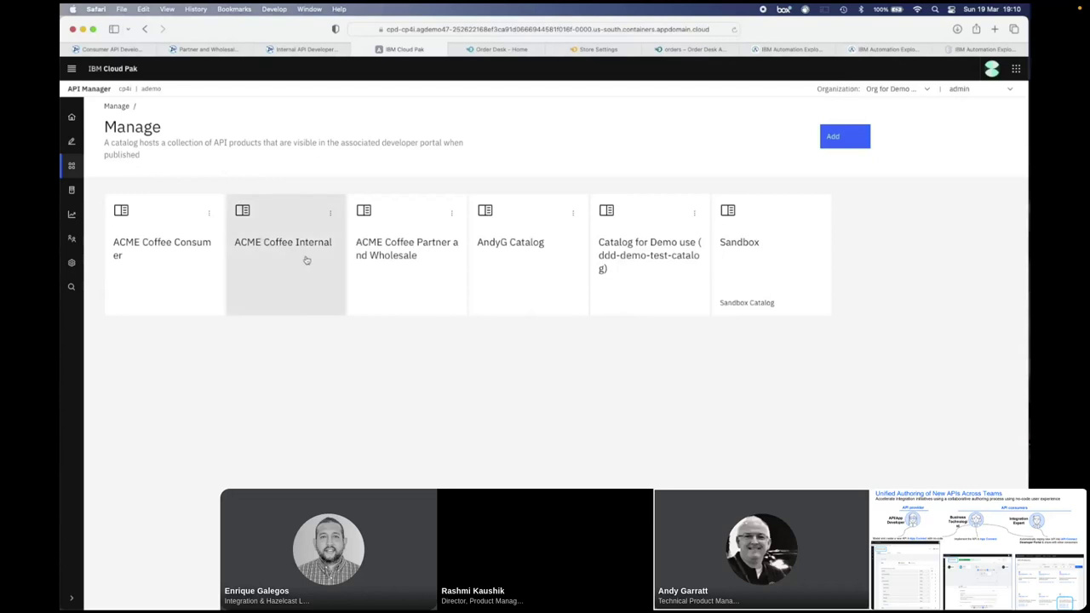
- Open ACME Coffee Consumer's catalog settings and view its Portal settings, including portal-service and user registry
{"action": "left_click", "coordinate": [165, 247]}
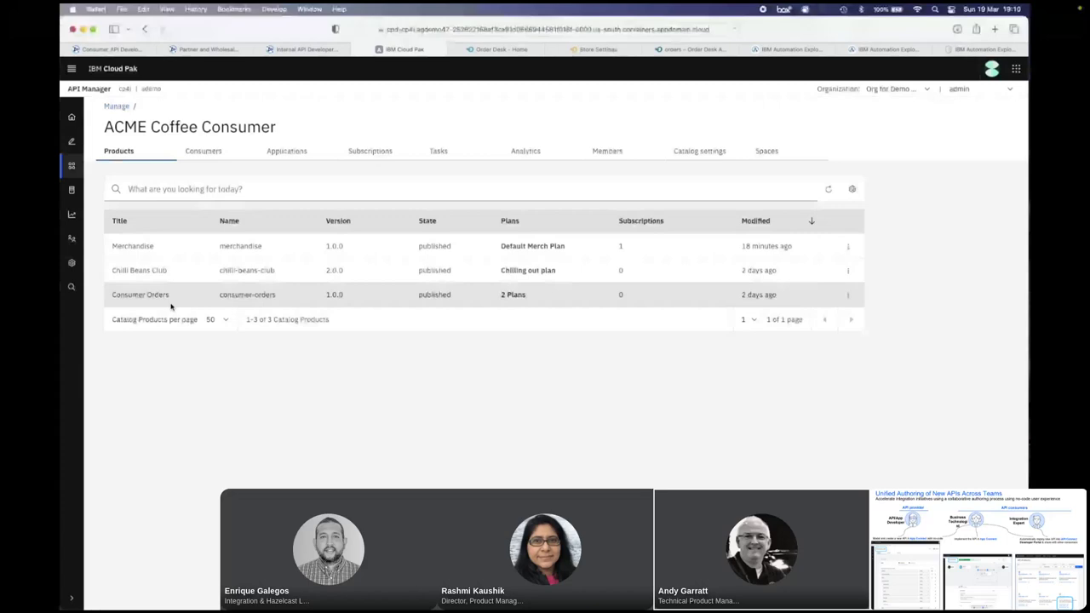
{"action": "left_click", "coordinate": [705, 153]}
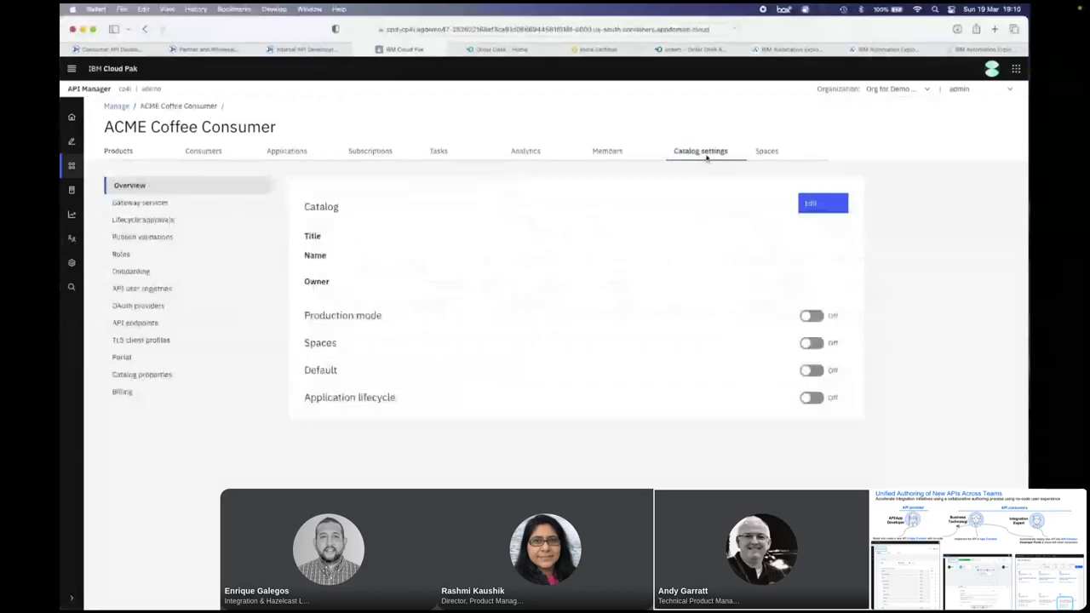
{"action": "left_click", "coordinate": [123, 356]}
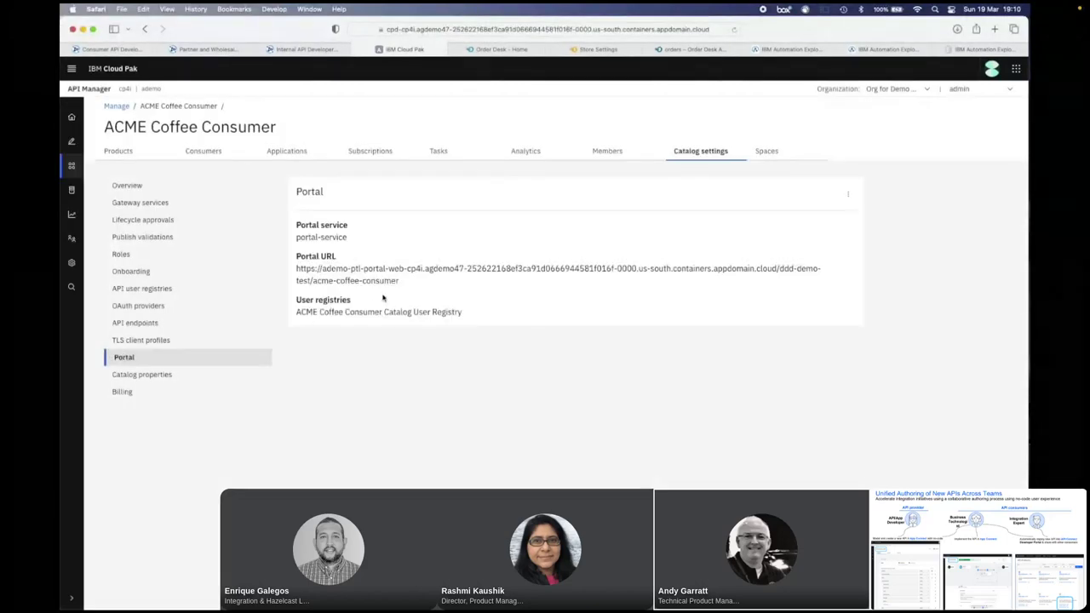
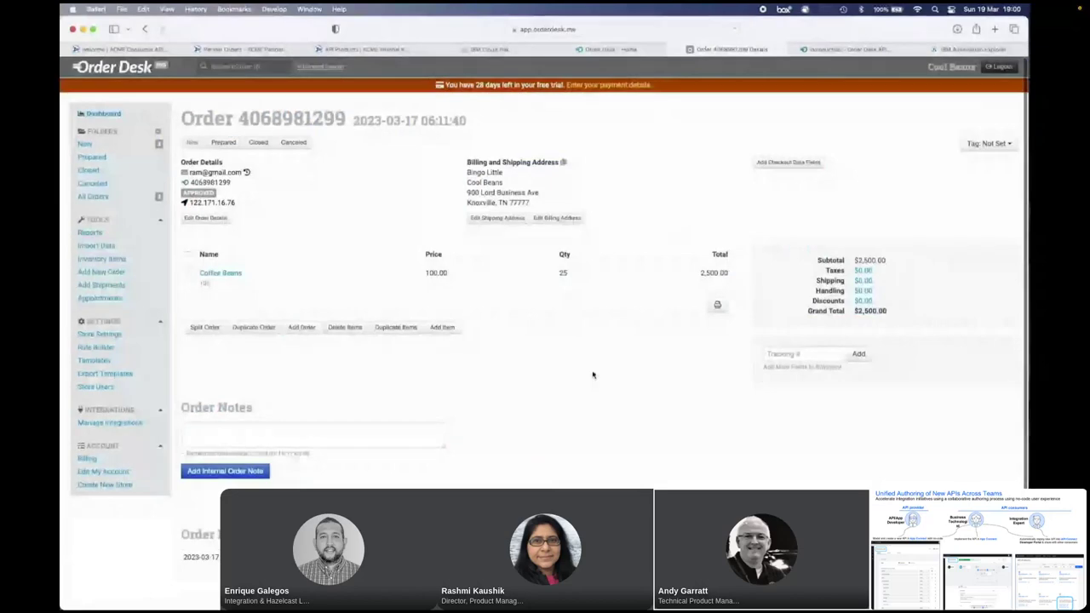
- Switch to the Order Desk Store Settings page in Safari
{"action": "left_click", "coordinate": [100, 334]}
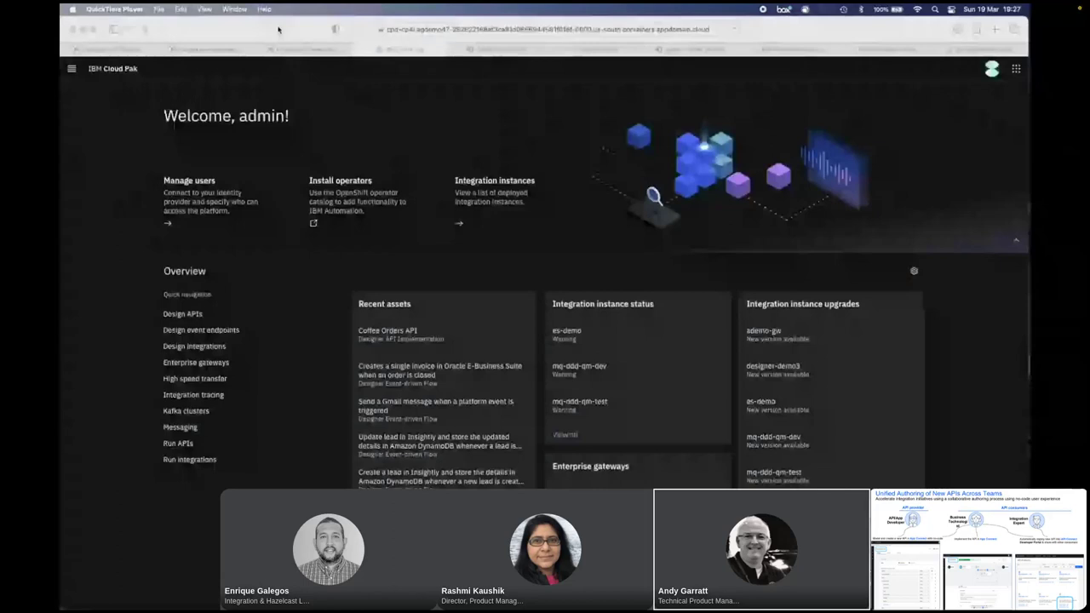
- Open App Connect Designer via Design integrations and show its Catalog of connected accounts
{"action": "left_click", "coordinate": [197, 348]}
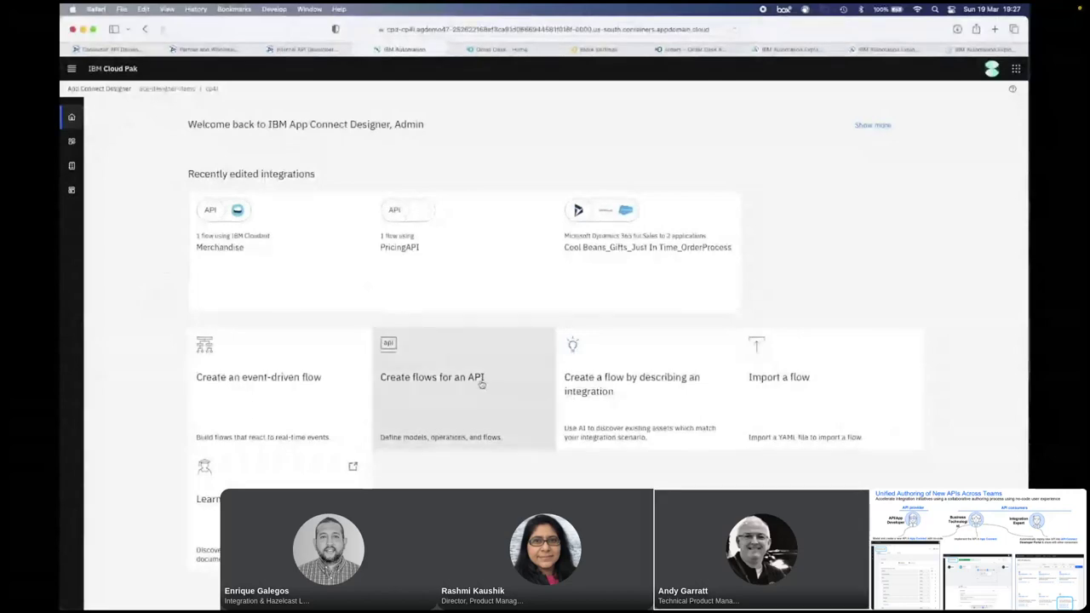
{"action": "left_click", "coordinate": [71, 165]}
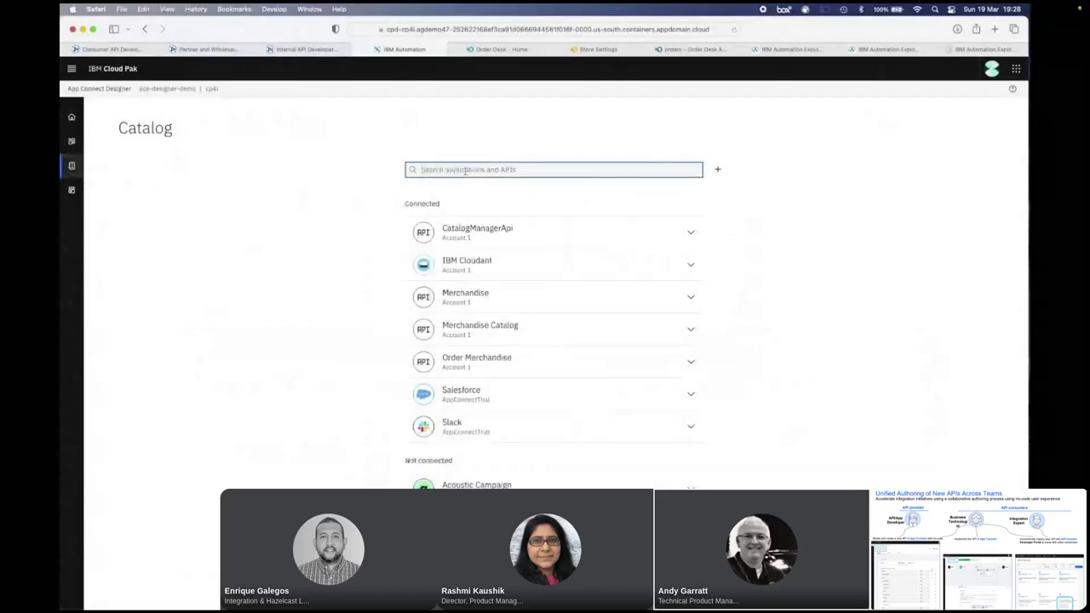
- Find OrderDesk in the catalog, start connecting it, and paste the store ID
{"action": "type", "text": "c"}
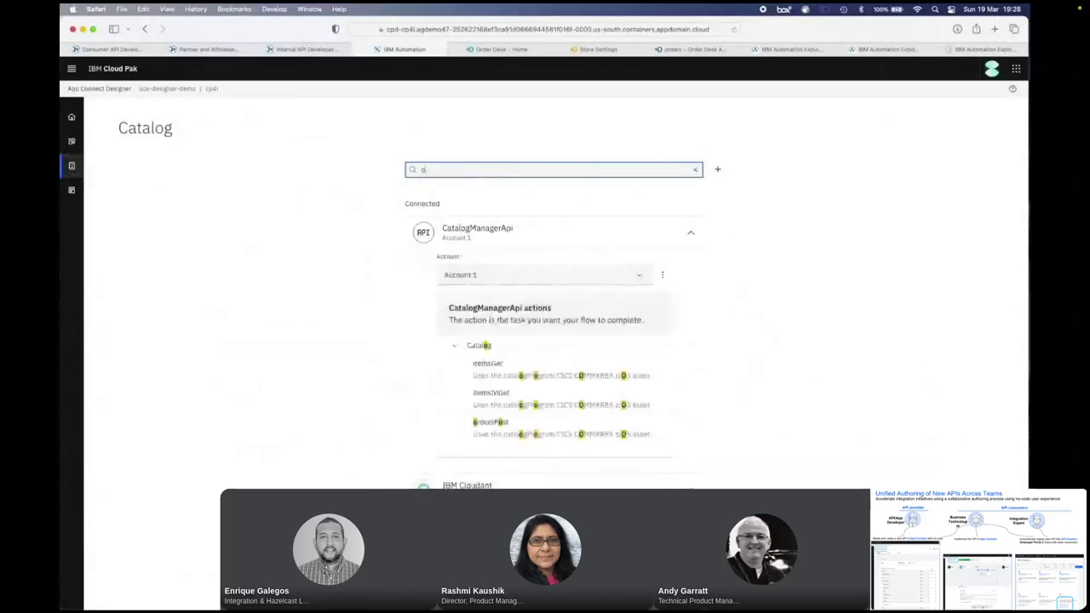
{"action": "type", "text": "rderdes"}
{"action": "left_click", "coordinate": [634, 295]}
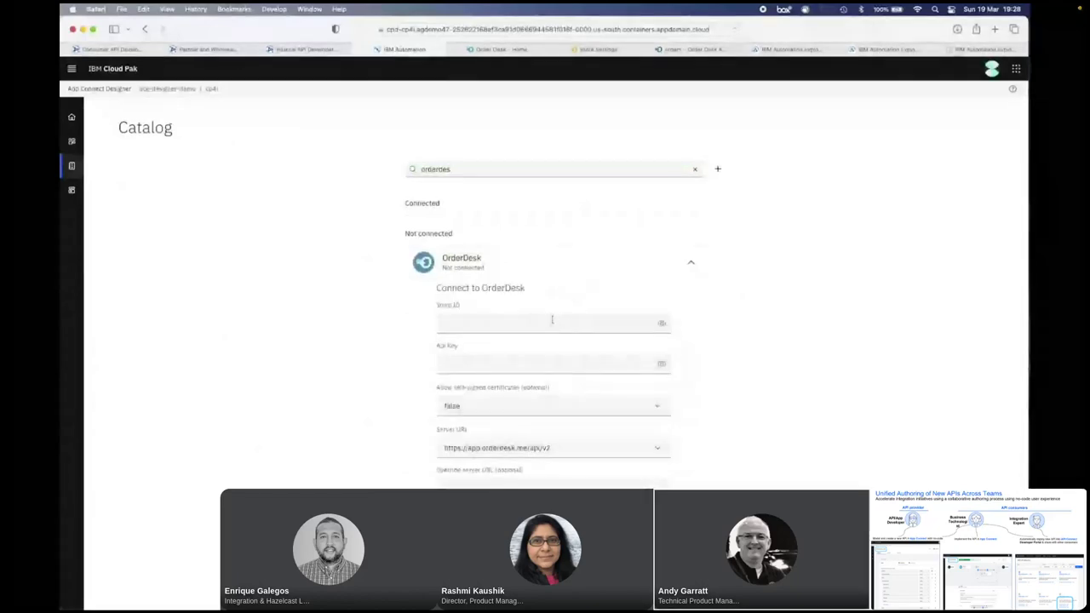
{"action": "key", "text": "super+Tab"}
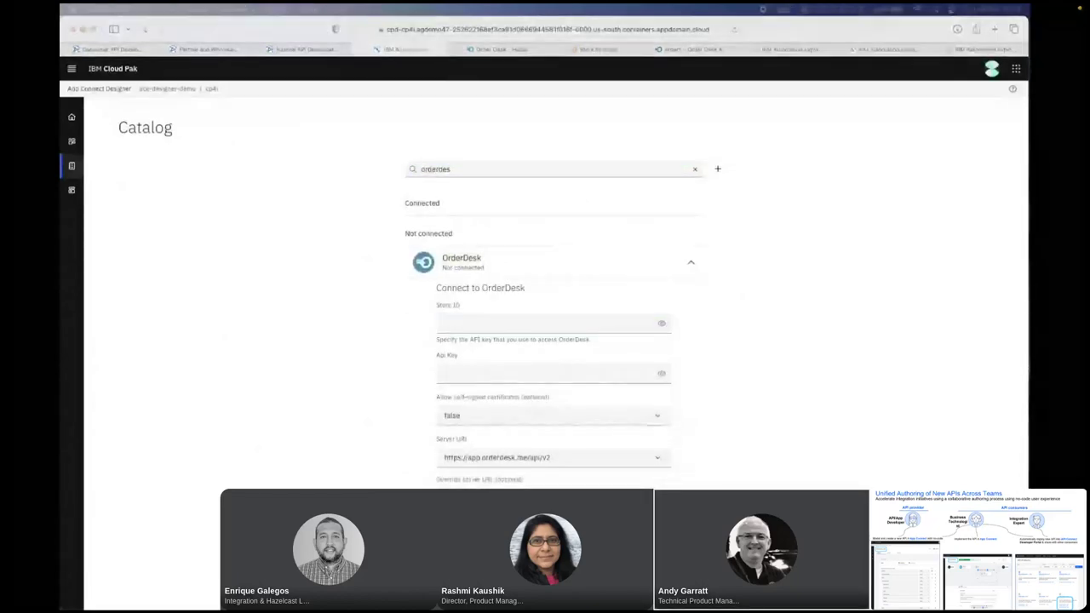
{"action": "left_click", "coordinate": [494, 323]}
{"action": "key", "text": "super+v"}
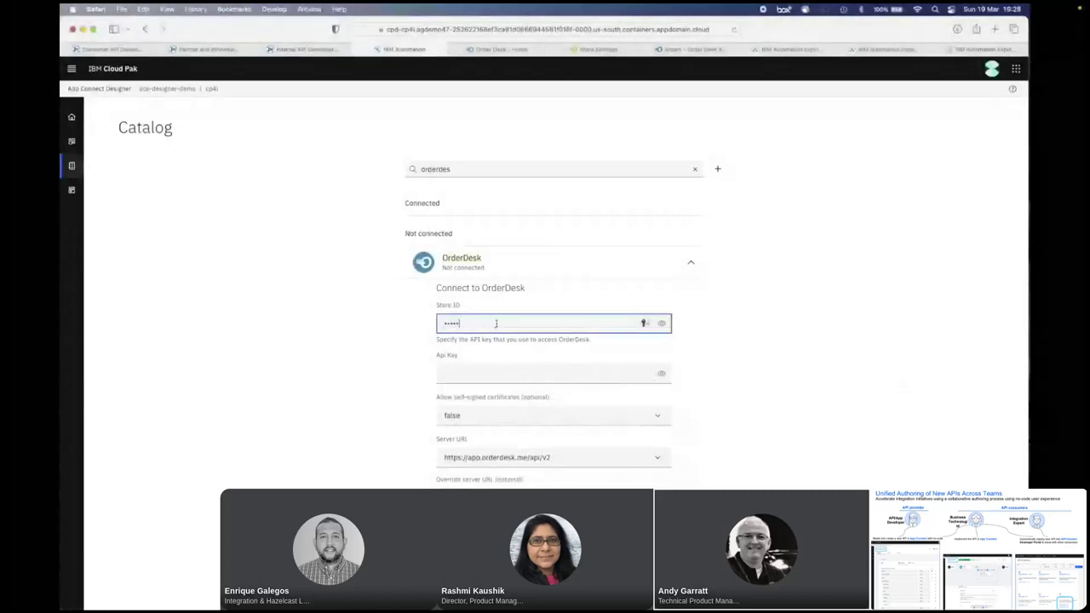
{"action": "left_click", "coordinate": [530, 372]}
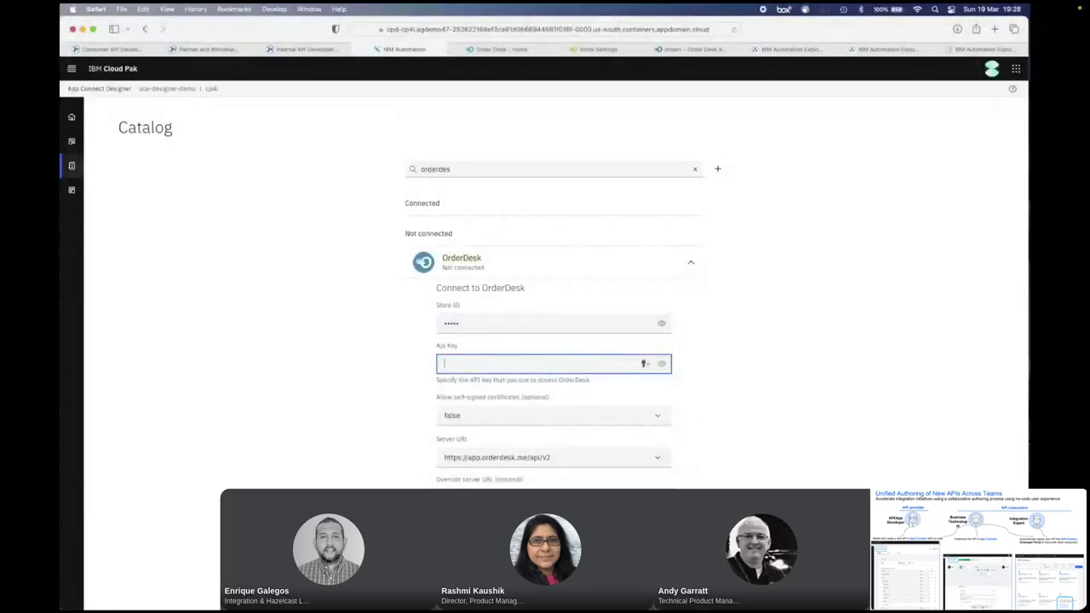
- Paste the store's API key and submit, connecting OrderDesk as Account 1
{"action": "key", "text": "super+Tab"}
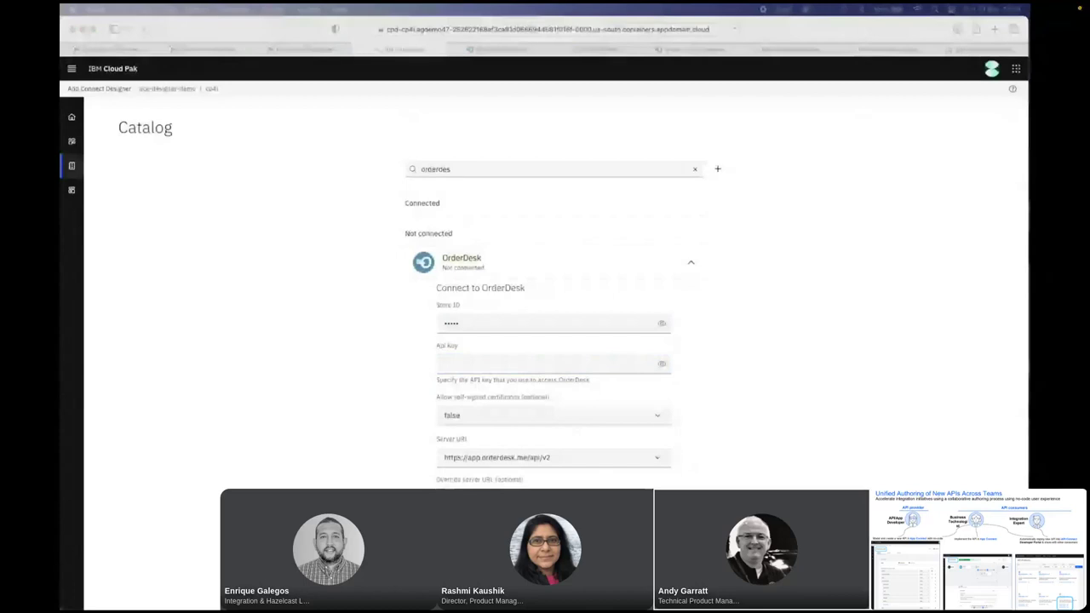
{"action": "key", "text": "super+Tab"}
{"action": "left_click", "coordinate": [495, 364]}
{"action": "key", "text": "super+v"}
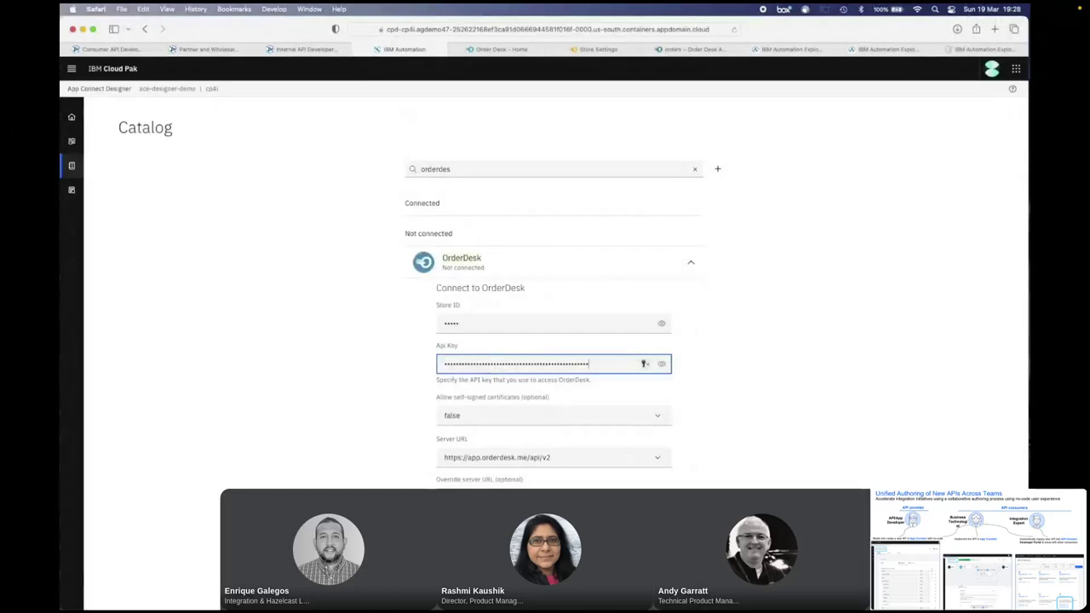
{"action": "key", "text": "Return"}
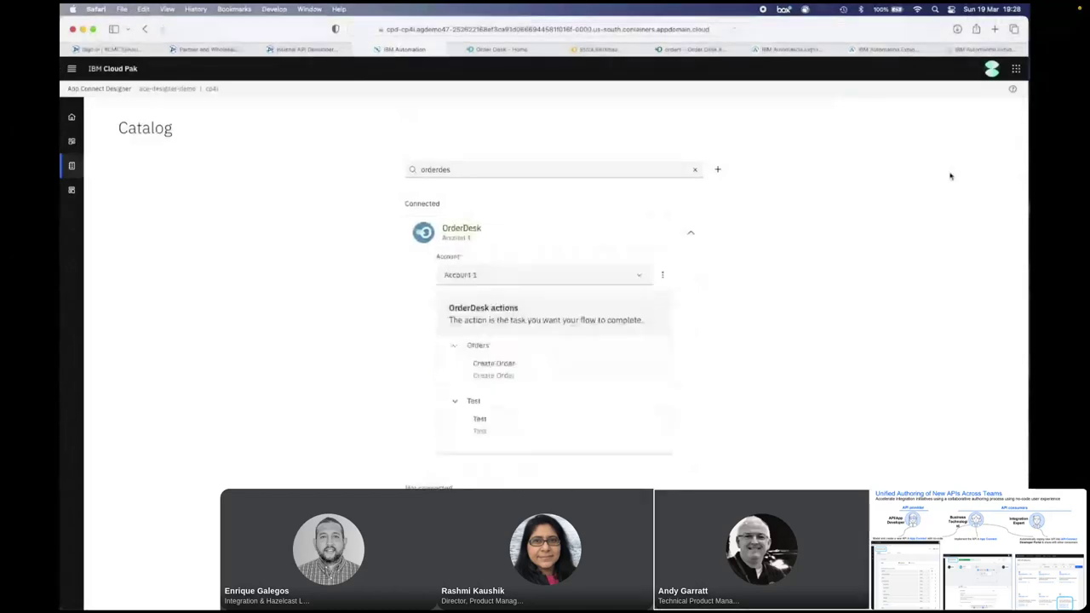
{"action": "left_click", "coordinate": [71, 119]}
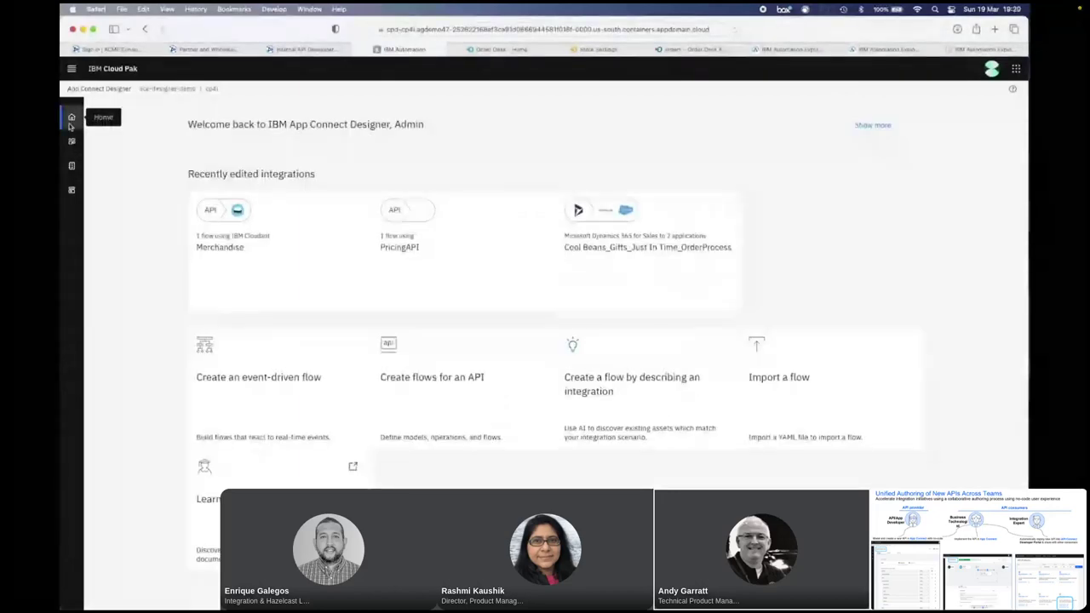
- Search integrations for 'coffee' and open the Coffee Orders API's order model properties
{"action": "left_click", "coordinate": [679, 402]}
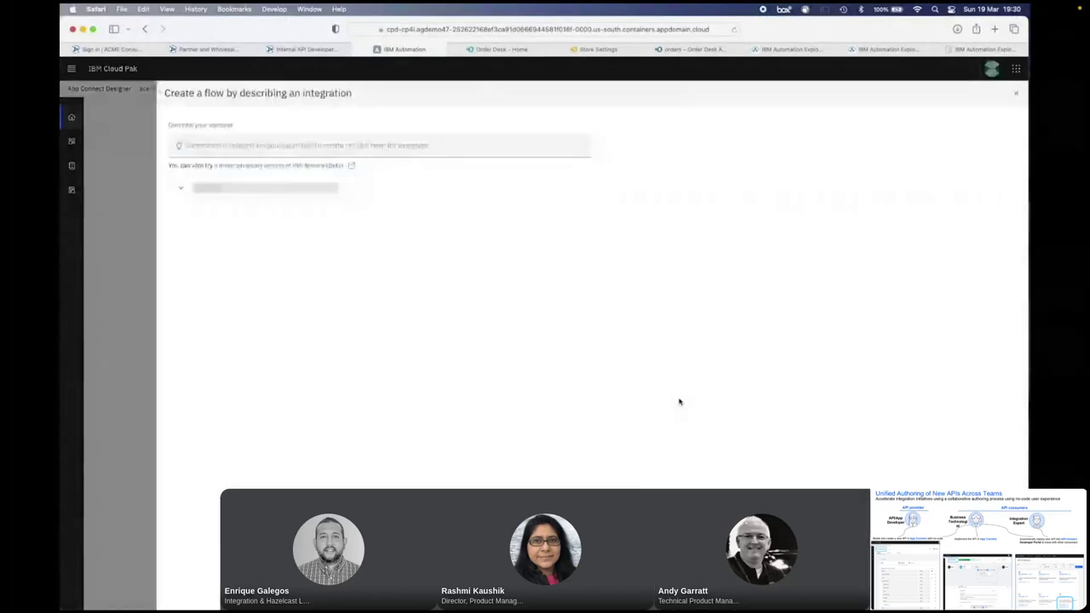
{"action": "type", "text": "coffee"}
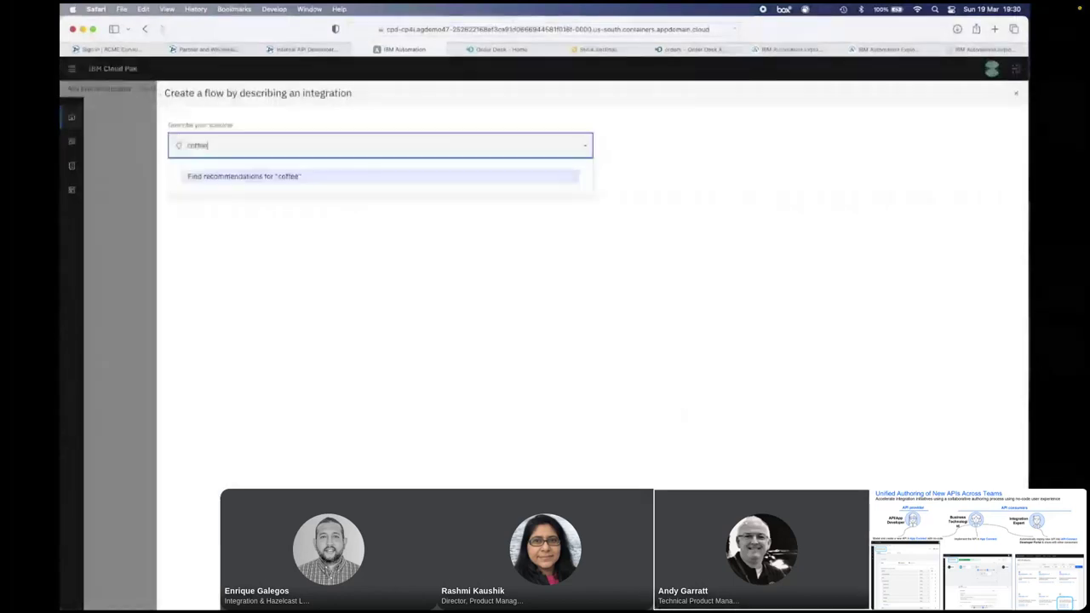
{"action": "key", "text": "Return"}
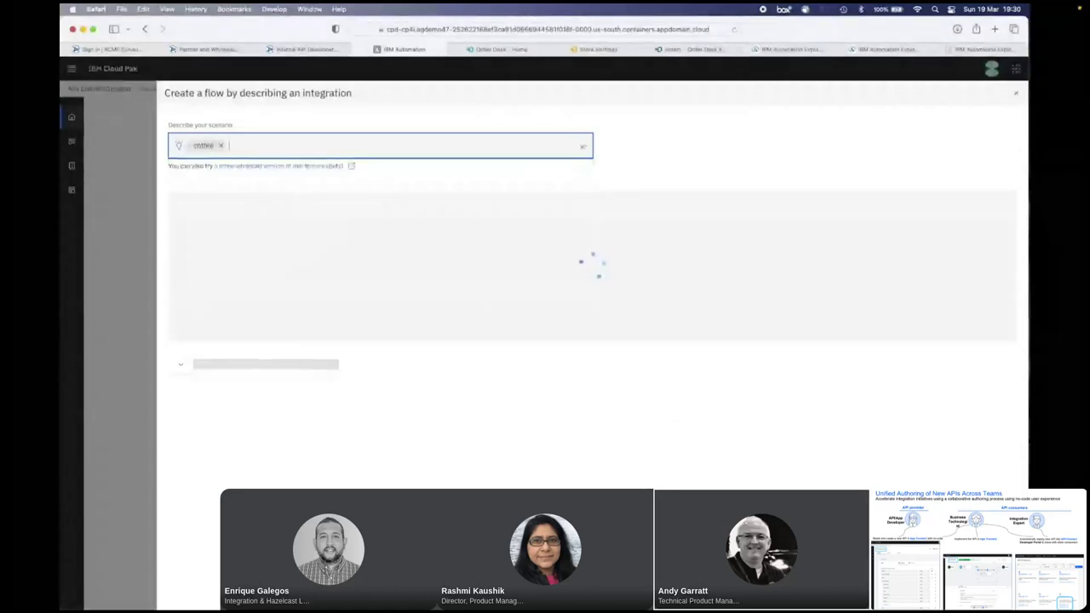
{"action": "left_click", "coordinate": [179, 365]}
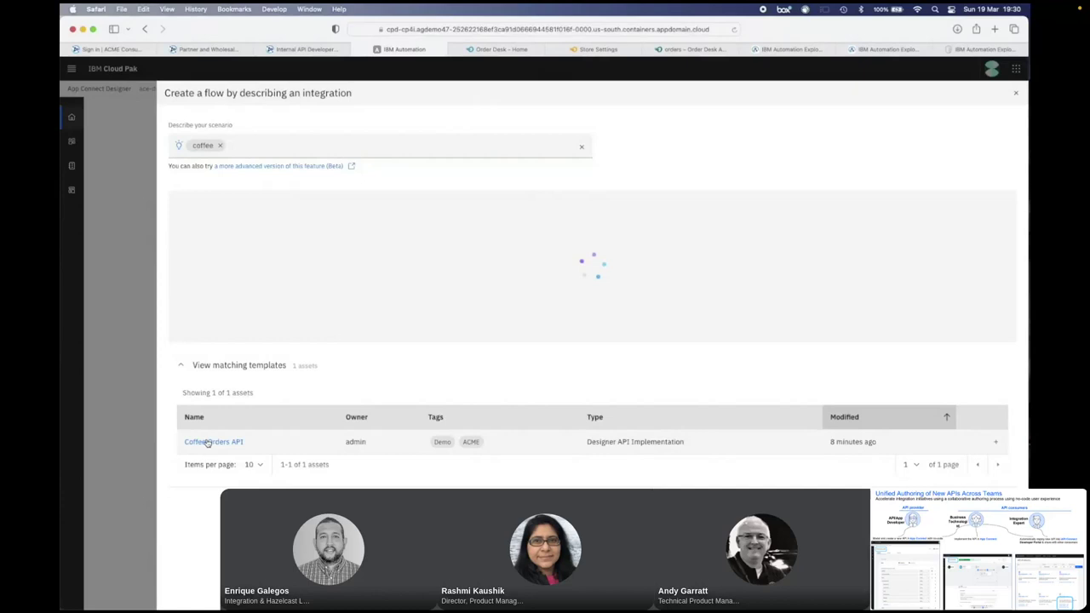
{"action": "left_click", "coordinate": [207, 442]}
{"action": "left_click", "coordinate": [494, 223]}
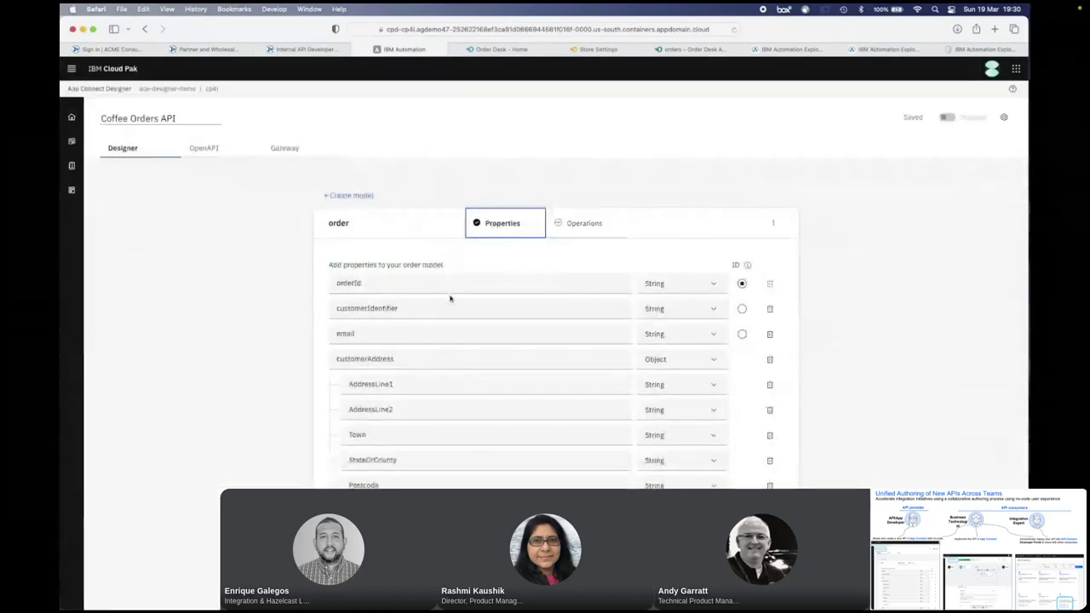
{"action": "scroll", "coordinate": [485, 390], "scroll_direction": "down", "scroll_amount": 6}
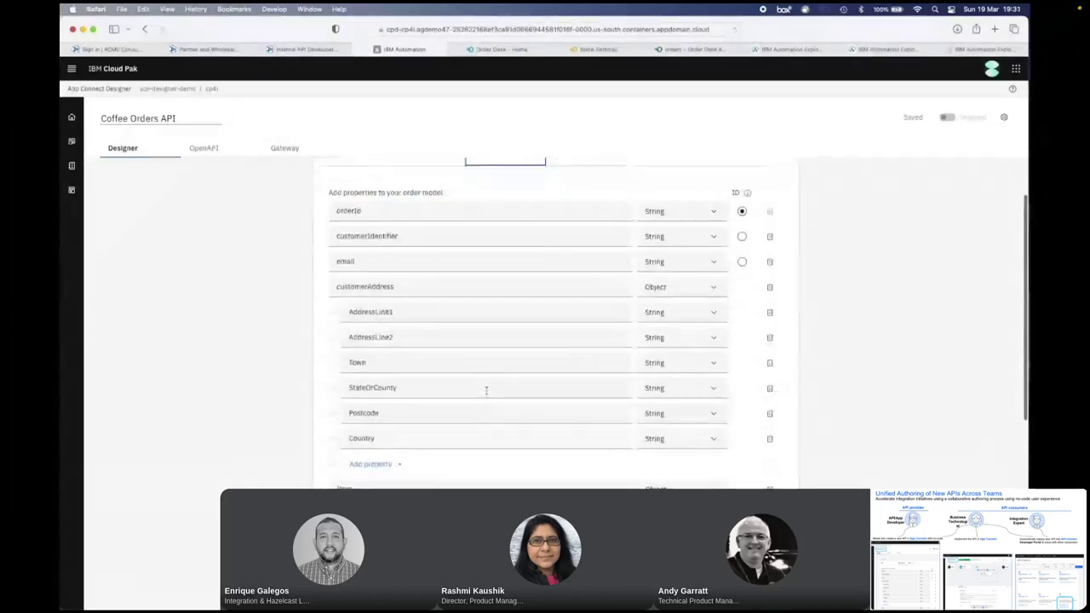
{"action": "scroll", "coordinate": [484, 390], "scroll_direction": "down", "scroll_amount": 4}
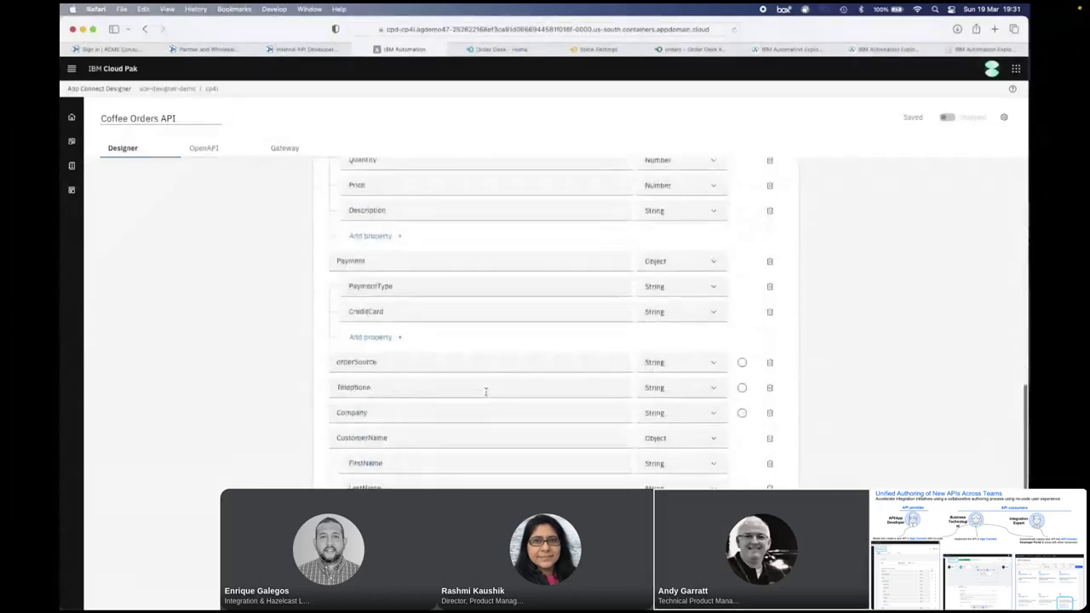
{"action": "scroll", "coordinate": [483, 390], "scroll_direction": "up", "scroll_amount": 1}
{"action": "scroll", "coordinate": [483, 390], "scroll_direction": "up", "scroll_amount": 1}
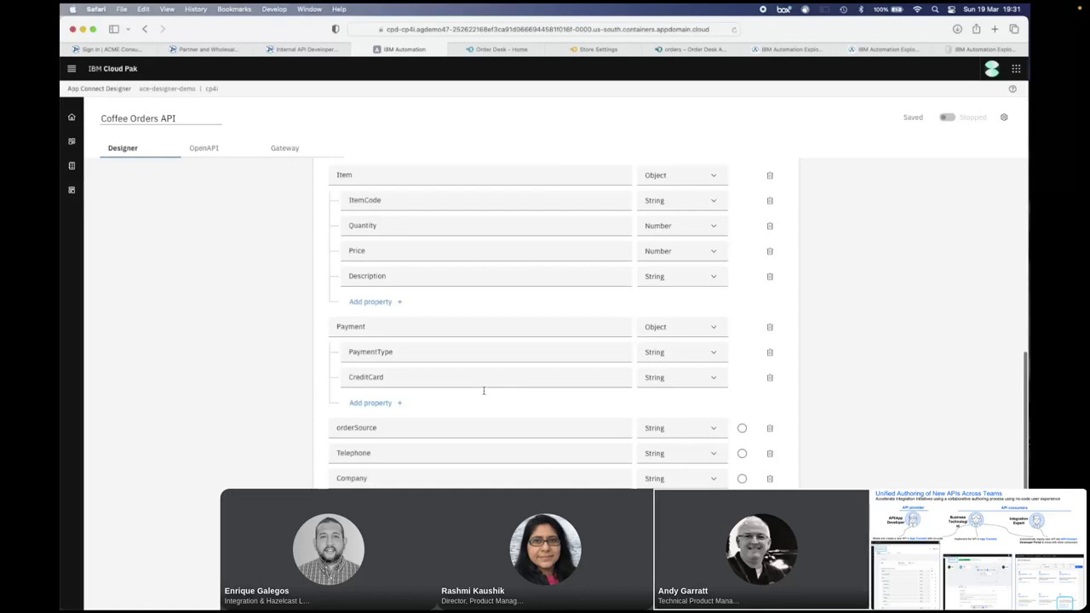
{"action": "scroll", "coordinate": [484, 391], "scroll_direction": "up", "scroll_amount": 5}
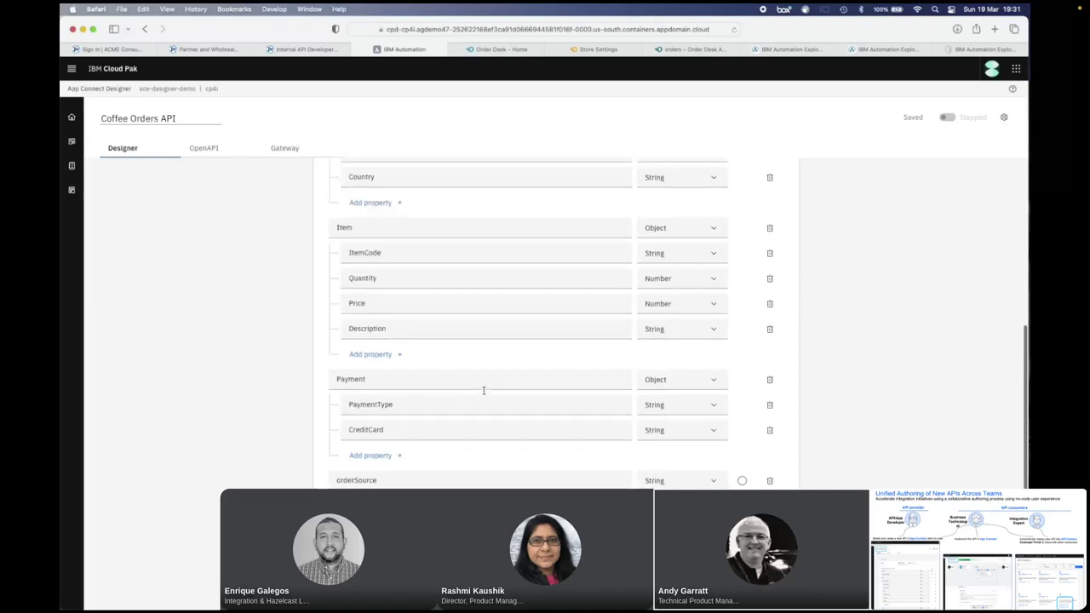
{"action": "scroll", "coordinate": [485, 393], "scroll_direction": "up", "scroll_amount": 5}
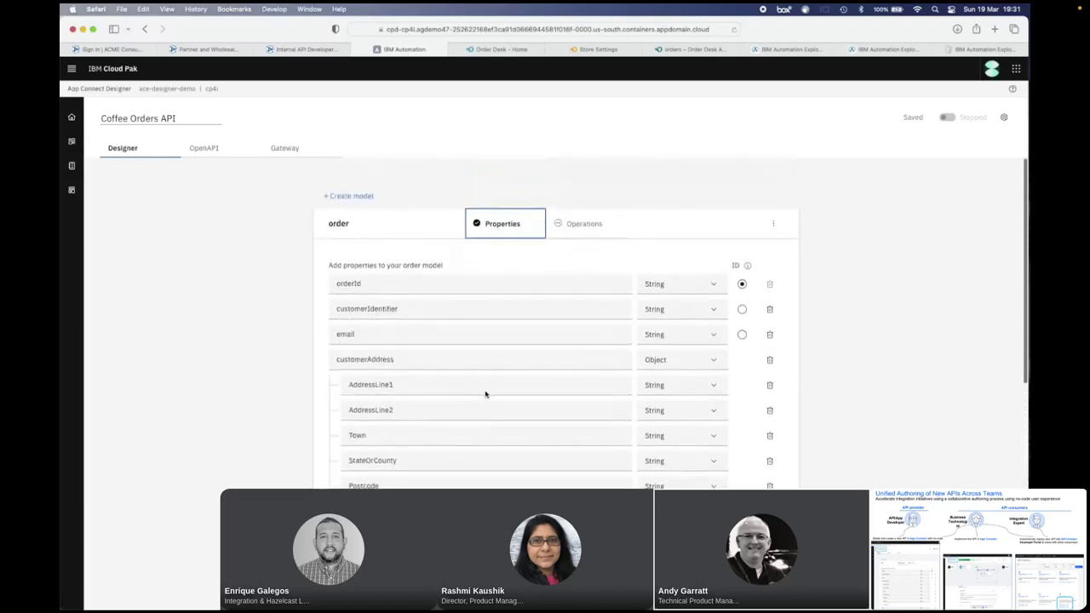
{"action": "scroll", "coordinate": [408, 454], "scroll_direction": "down", "scroll_amount": 6}
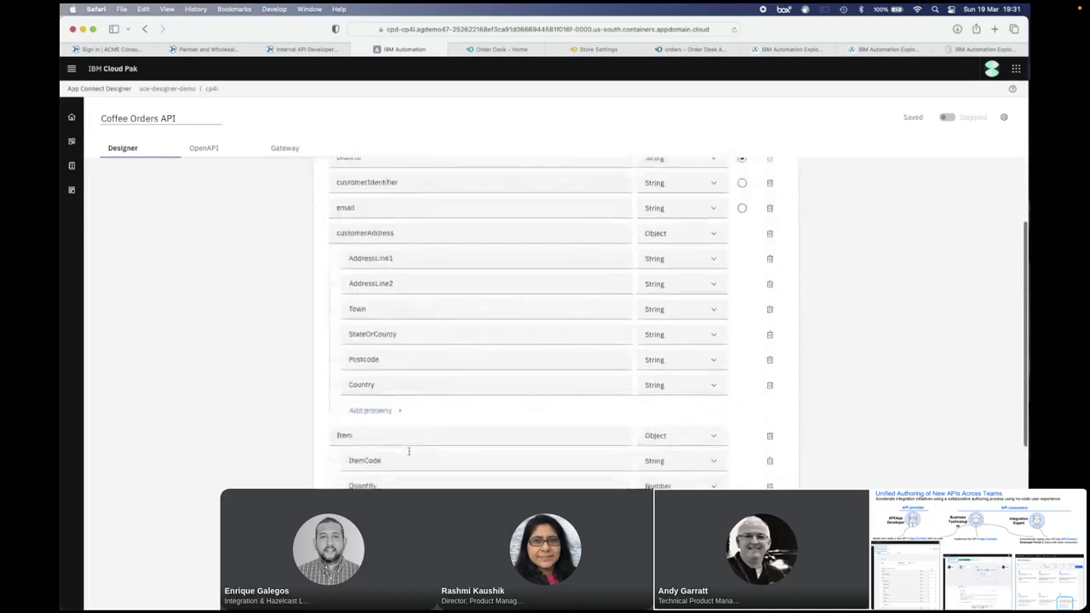
{"action": "scroll", "coordinate": [391, 454], "scroll_direction": "down", "scroll_amount": 1}
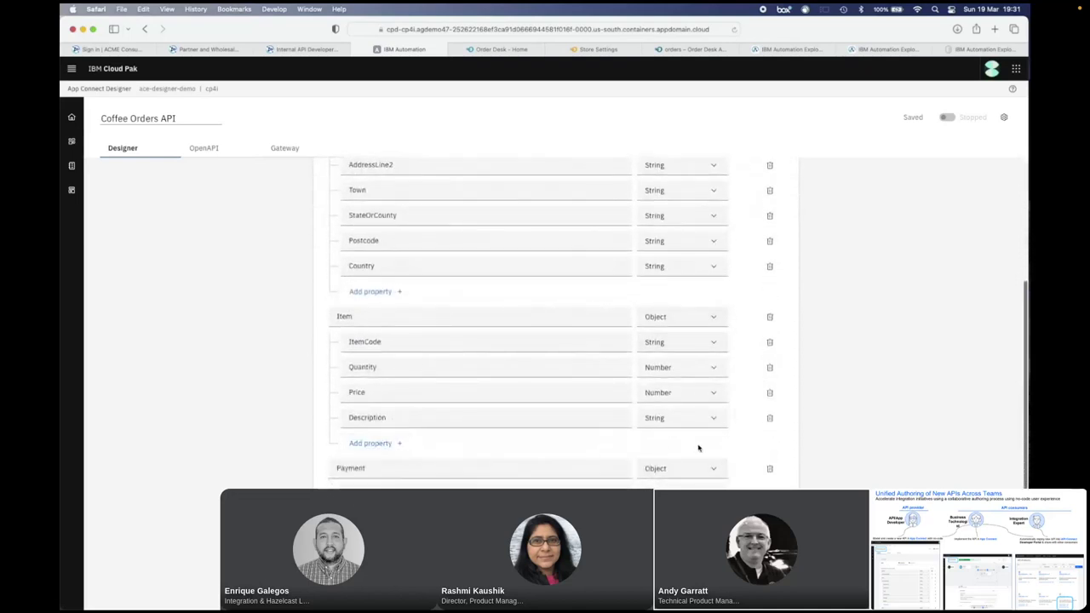
{"action": "scroll", "coordinate": [281, 227], "scroll_direction": "down", "scroll_amount": 4}
{"action": "scroll", "coordinate": [281, 227], "scroll_direction": "up", "scroll_amount": 9}
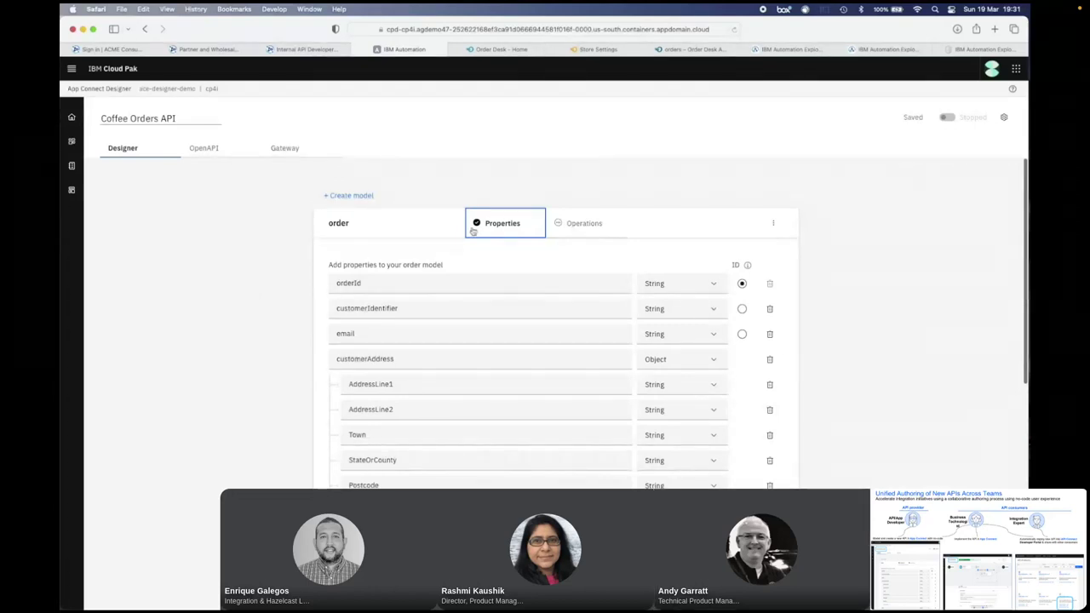
- Open the order model's Create order (POST /order) operation flow for editing
{"action": "left_click", "coordinate": [606, 228]}
{"action": "left_click", "coordinate": [541, 287]}
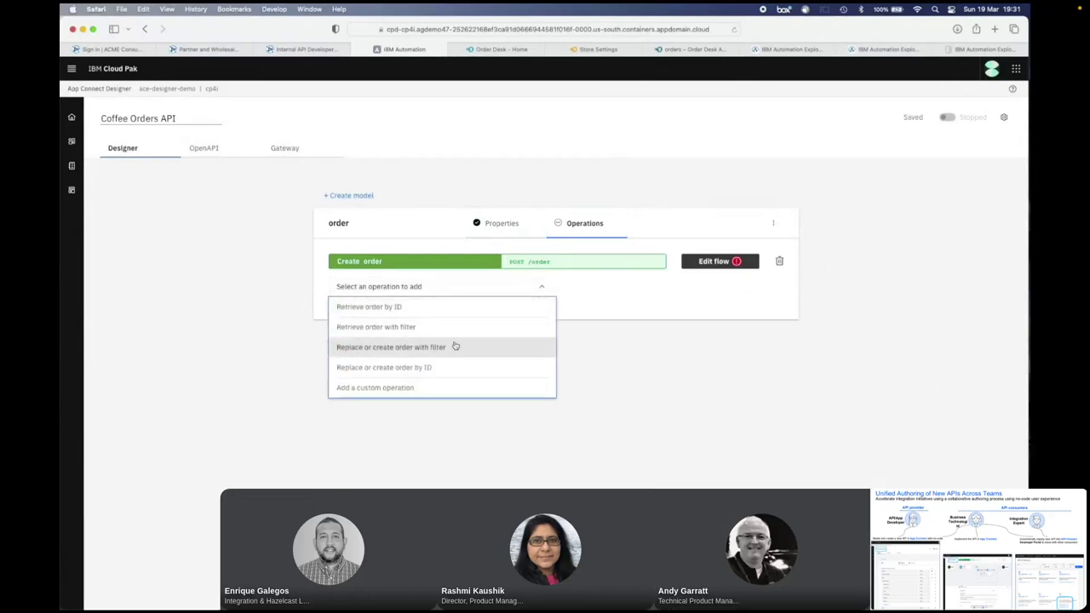
{"action": "left_click", "coordinate": [648, 372]}
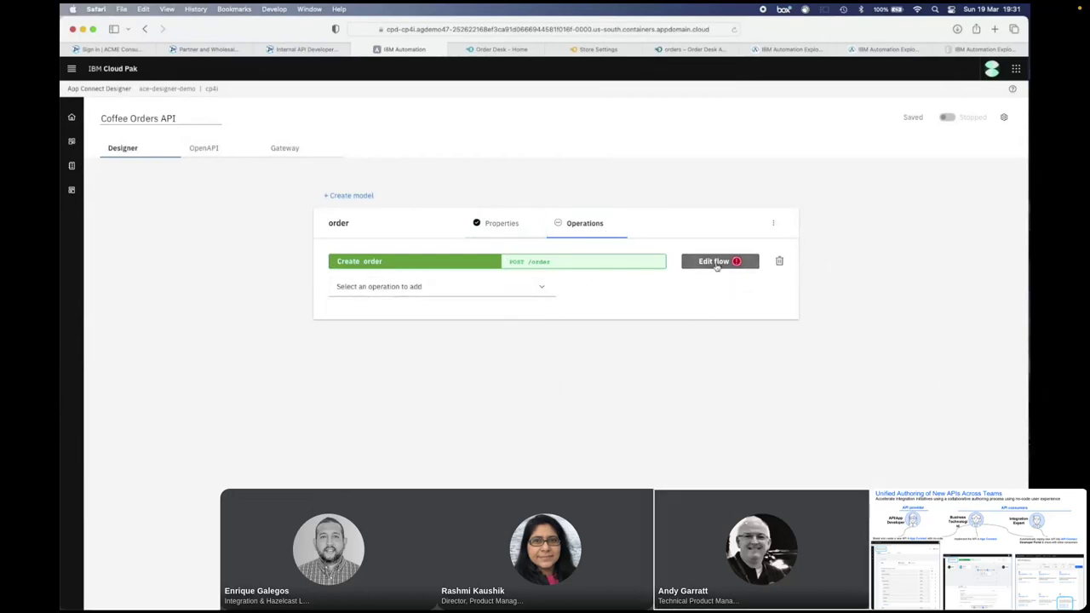
{"action": "left_click", "coordinate": [720, 262]}
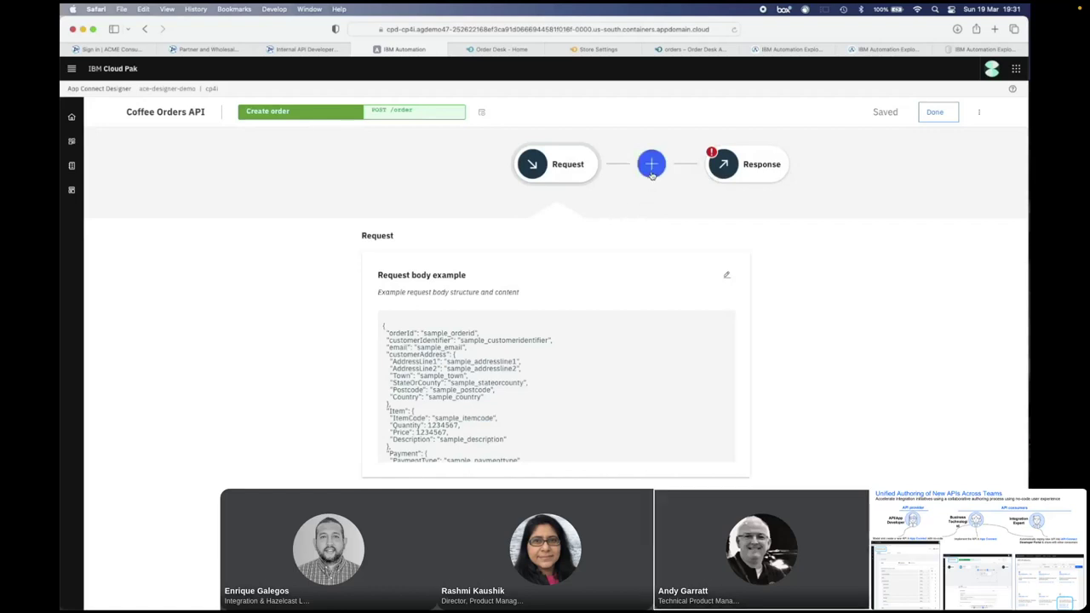
- Insert OrderDesk's Create Order action between the Request and Response steps
{"action": "left_click", "coordinate": [651, 164]}
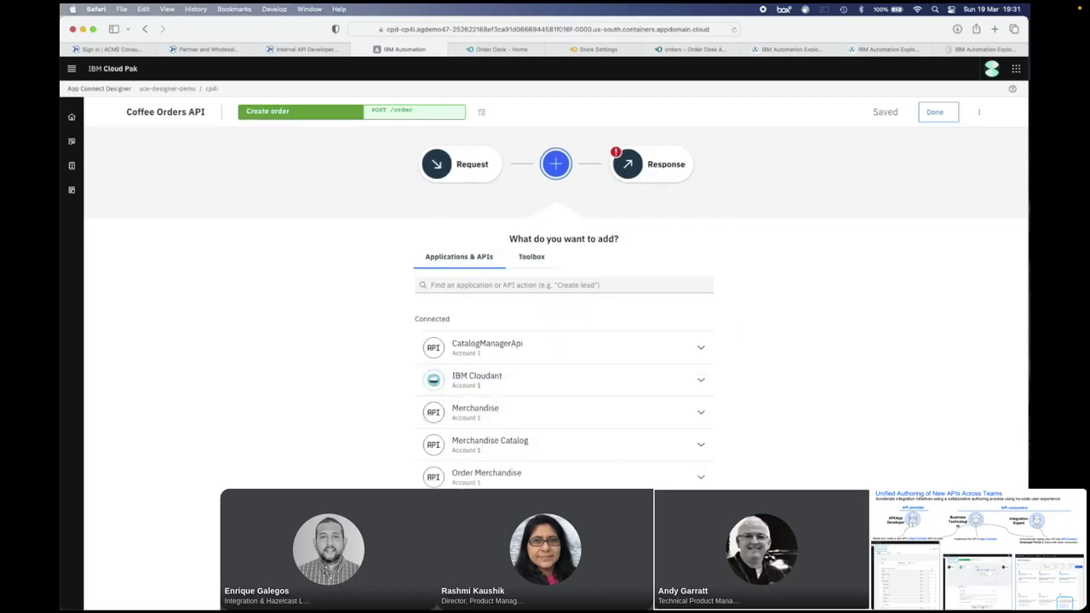
{"action": "scroll", "coordinate": [564, 383], "scroll_direction": "down", "scroll_amount": 3}
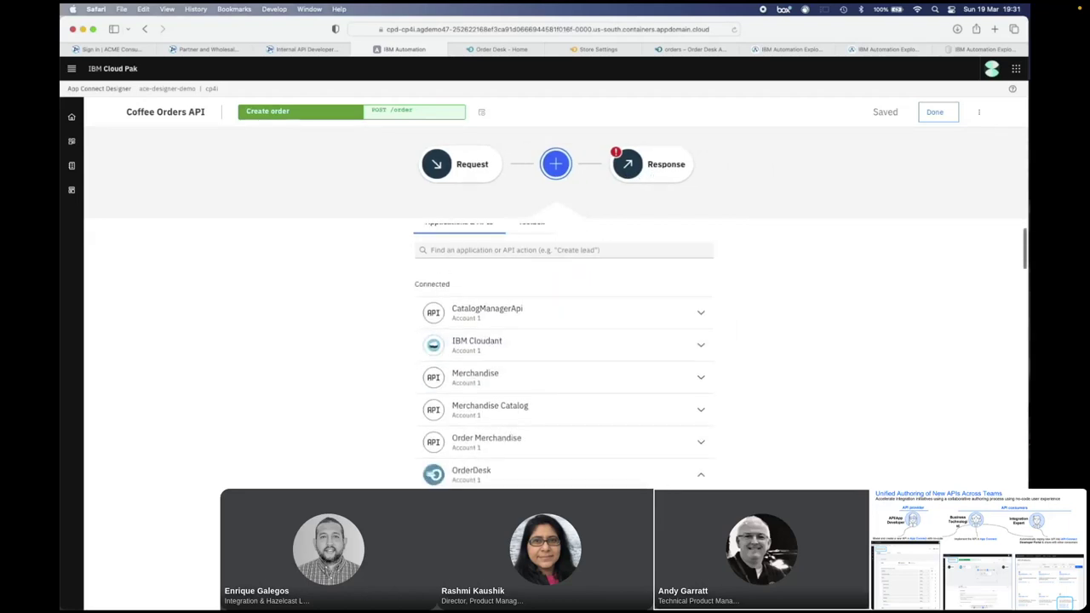
{"action": "left_click", "coordinate": [503, 487]}
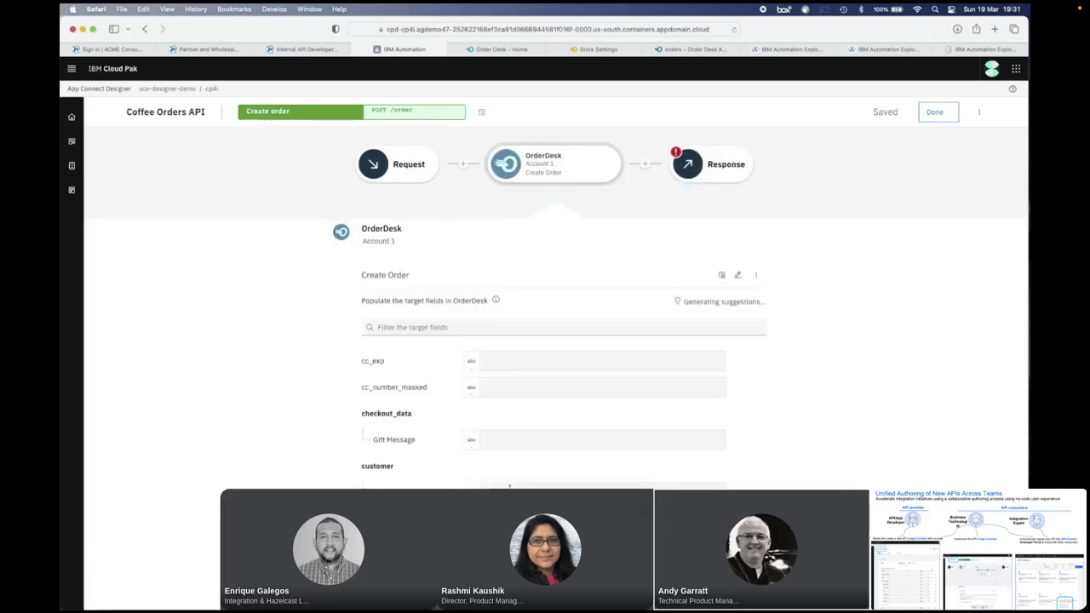
{"action": "scroll", "coordinate": [557, 418], "scroll_direction": "down", "scroll_amount": 5}
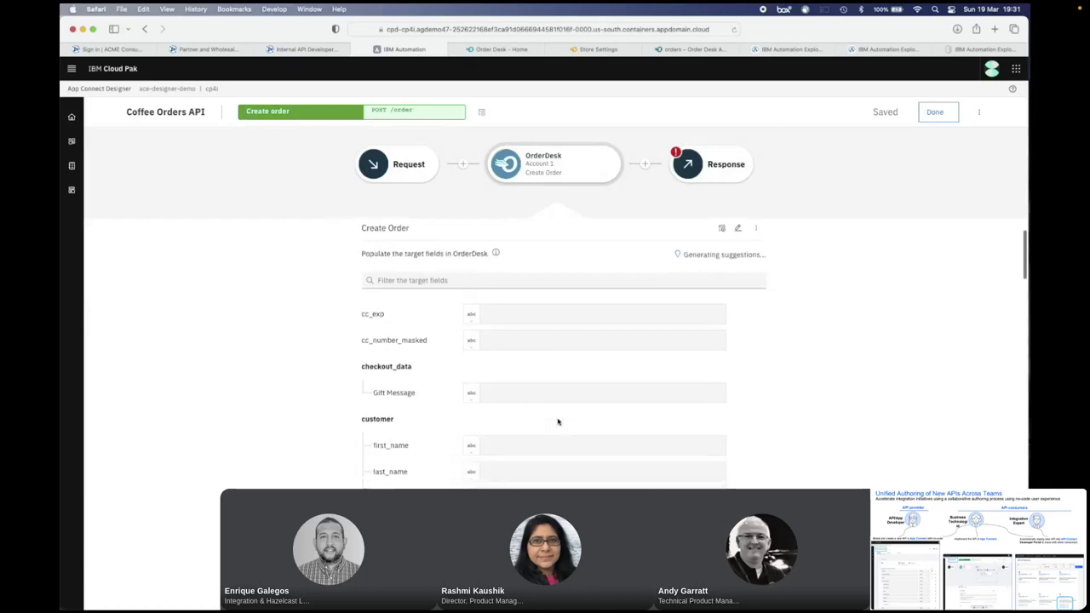
{"action": "scroll", "coordinate": [558, 420], "scroll_direction": "down", "scroll_amount": 10}
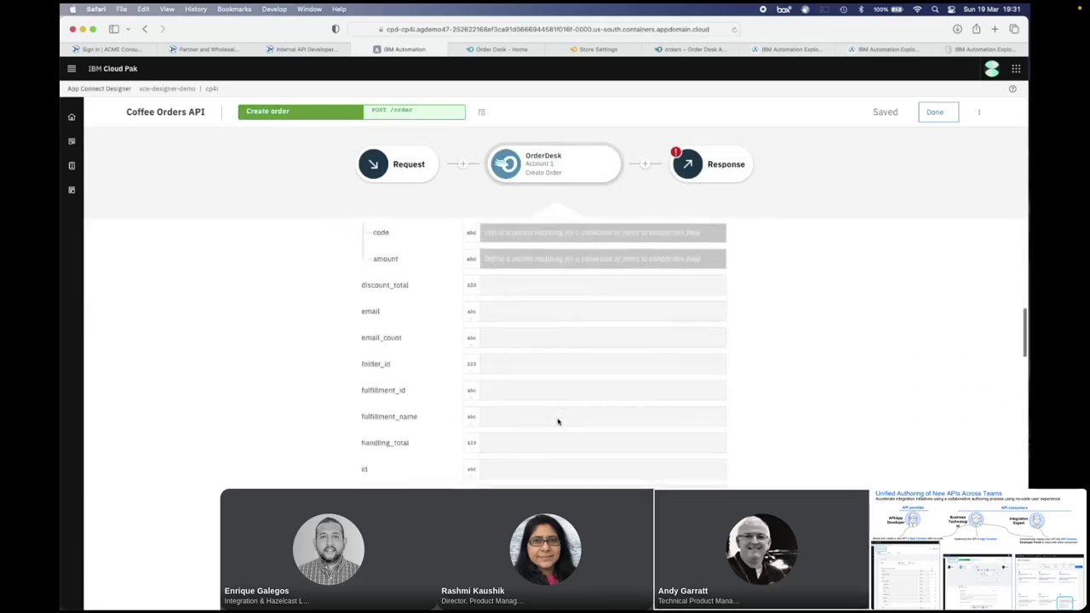
{"action": "scroll", "coordinate": [557, 420], "scroll_direction": "down", "scroll_amount": 10}
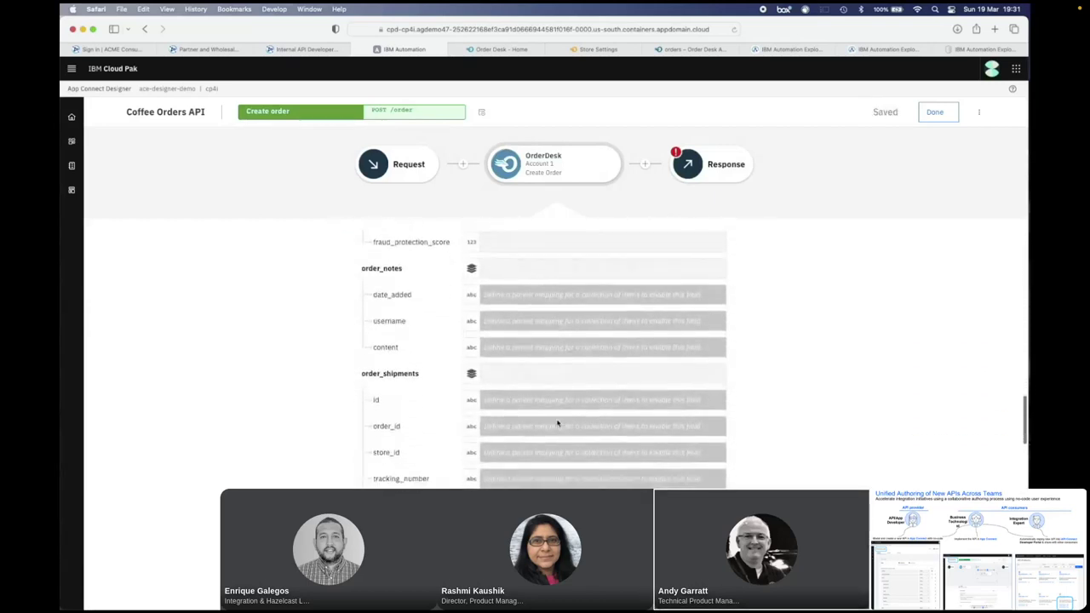
{"action": "scroll", "coordinate": [558, 423], "scroll_direction": "up", "scroll_amount": 15}
{"action": "scroll", "coordinate": [558, 421], "scroll_direction": "up", "scroll_amount": 10}
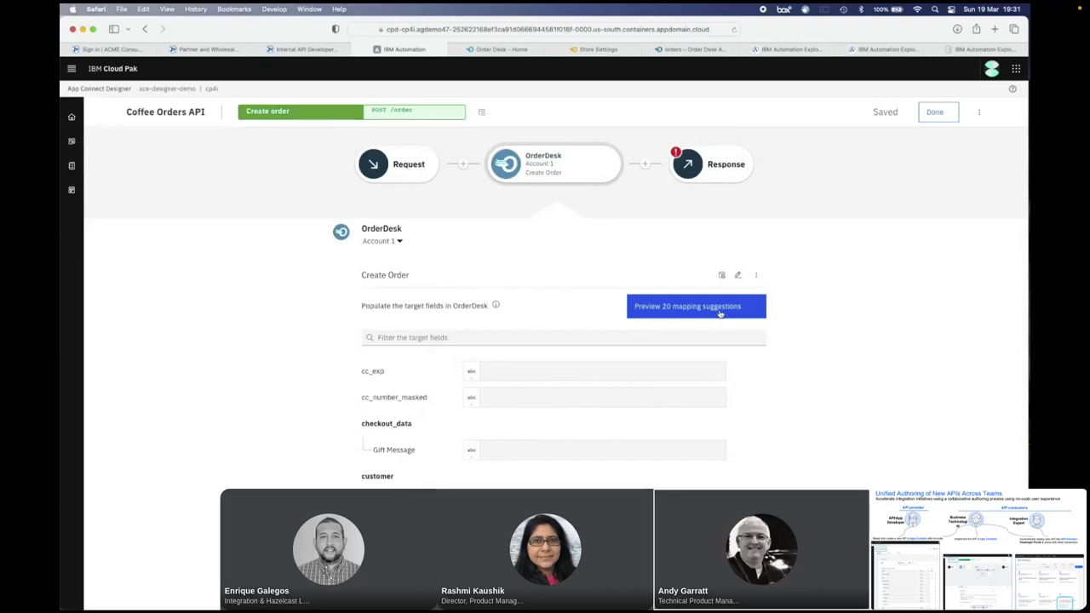
- Generate and preview the 20 suggested field mappings for Create Order
{"action": "left_click", "coordinate": [719, 313]}
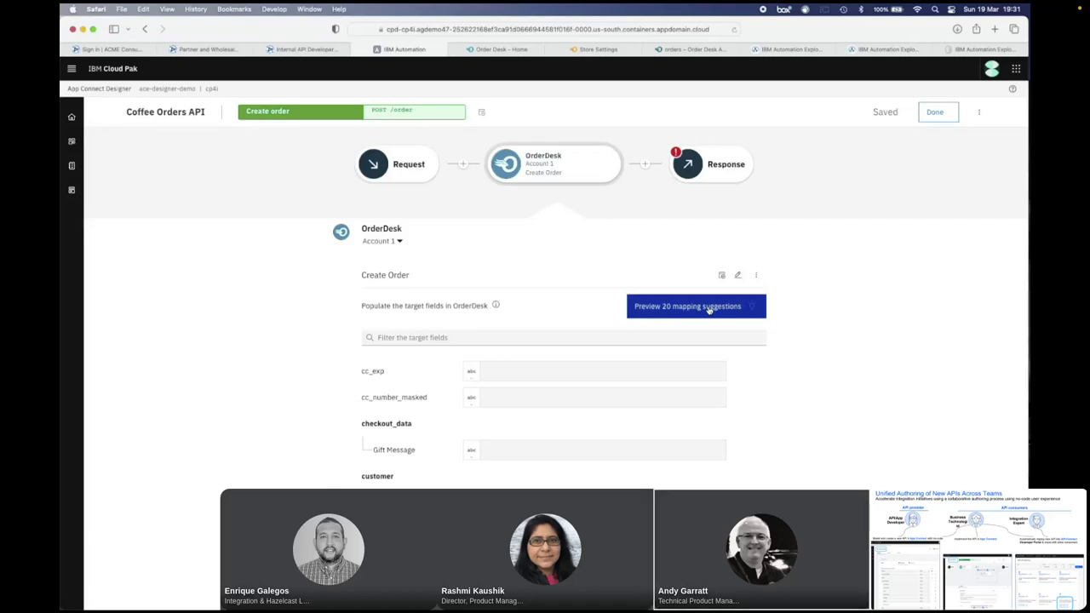
{"action": "left_click", "coordinate": [708, 310]}
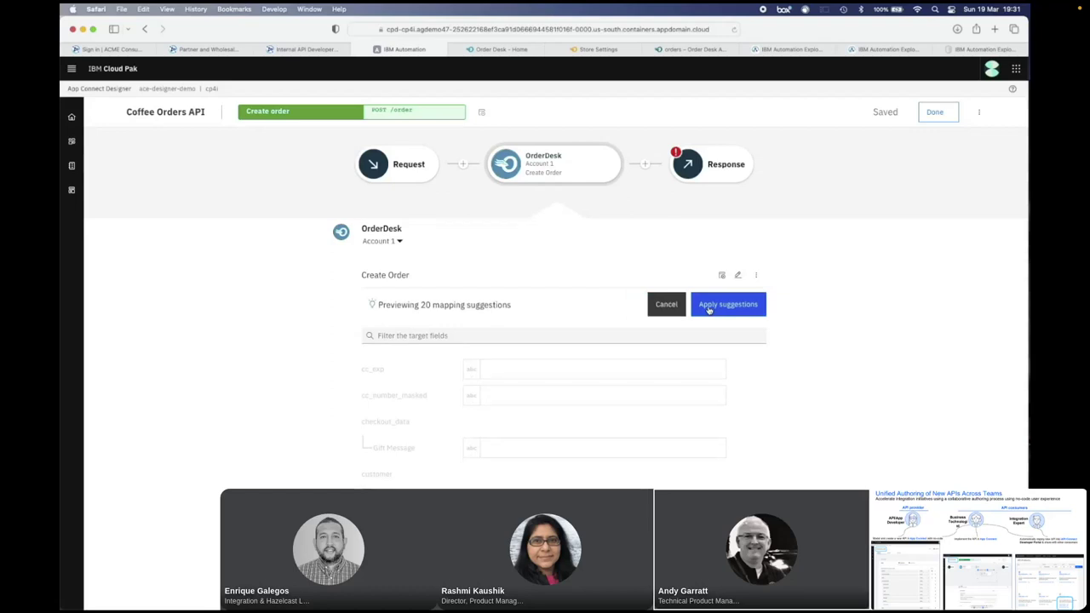
{"action": "left_click", "coordinate": [707, 310]}
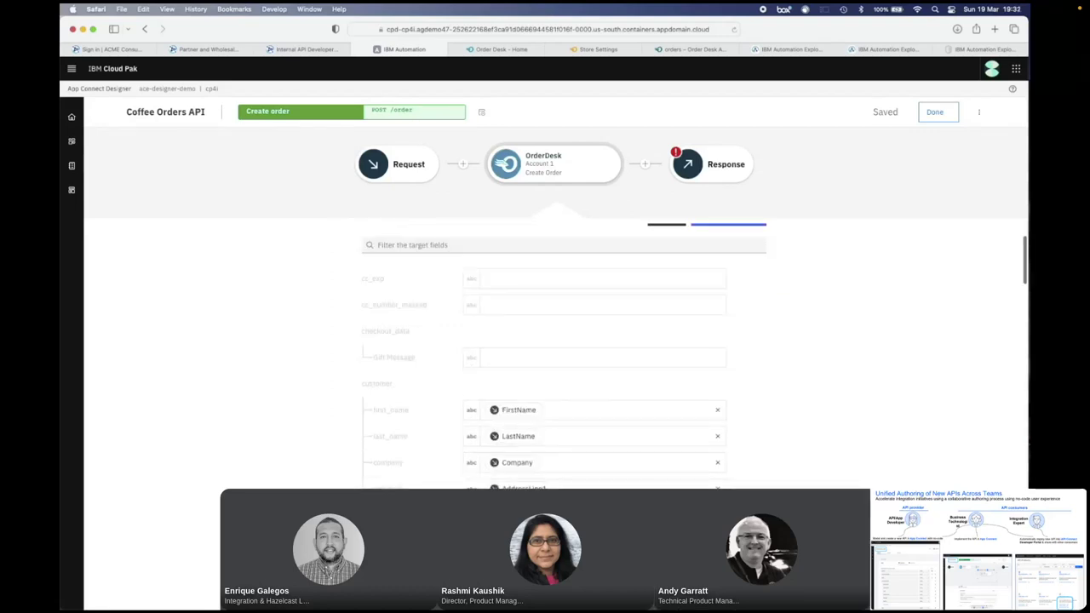
{"action": "scroll", "coordinate": [553, 357], "scroll_direction": "down", "scroll_amount": 2}
{"action": "scroll", "coordinate": [438, 440], "scroll_direction": "down", "scroll_amount": 3}
{"action": "scroll", "coordinate": [494, 484], "scroll_direction": "down", "scroll_amount": 6}
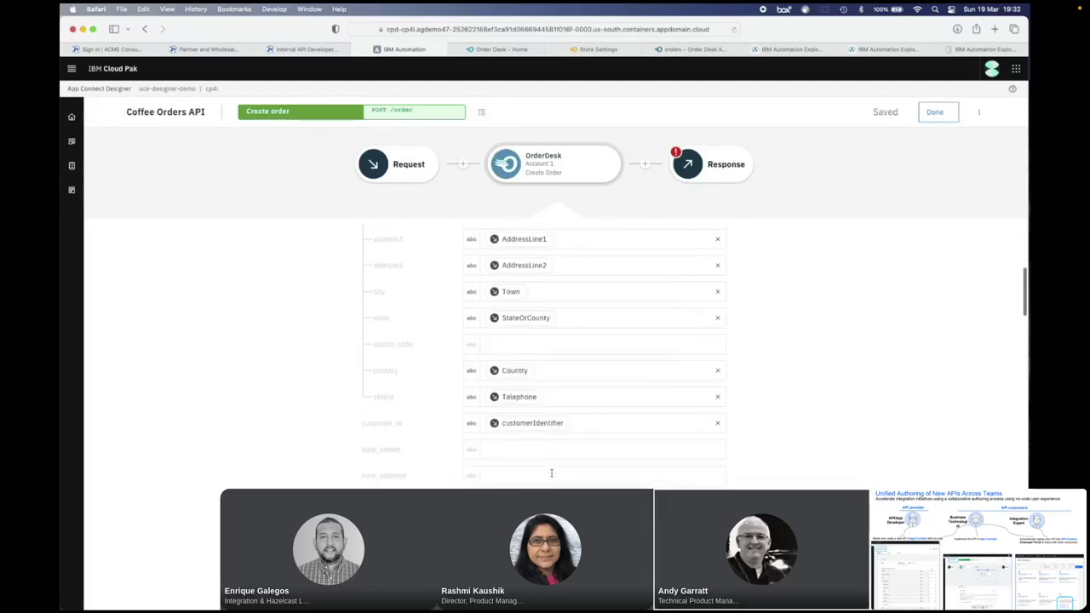
{"action": "scroll", "coordinate": [545, 468], "scroll_direction": "down", "scroll_amount": 8}
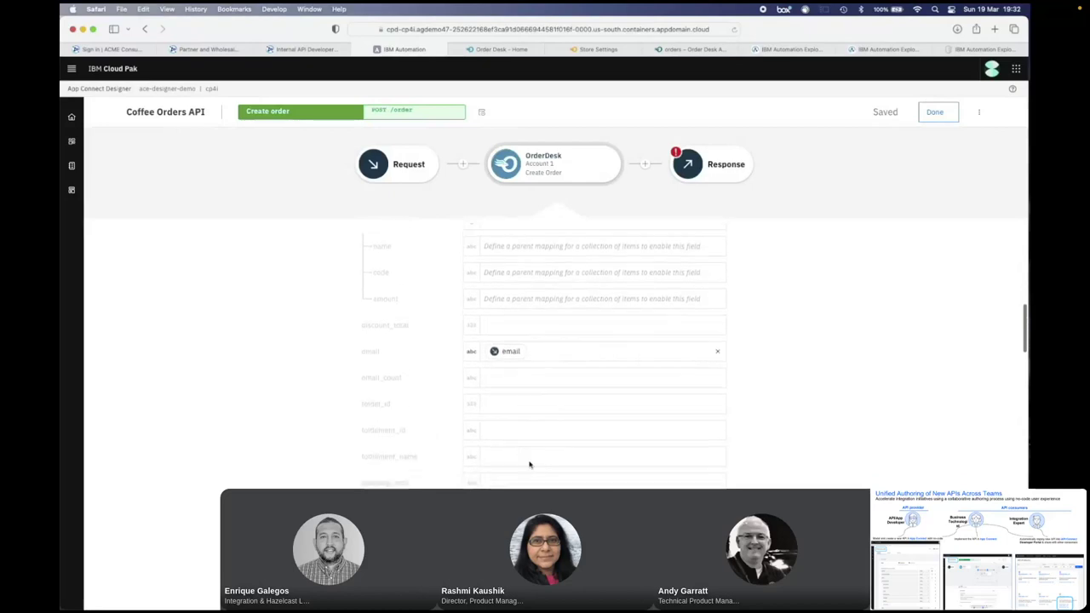
{"action": "scroll", "coordinate": [538, 463], "scroll_direction": "down", "scroll_amount": 10}
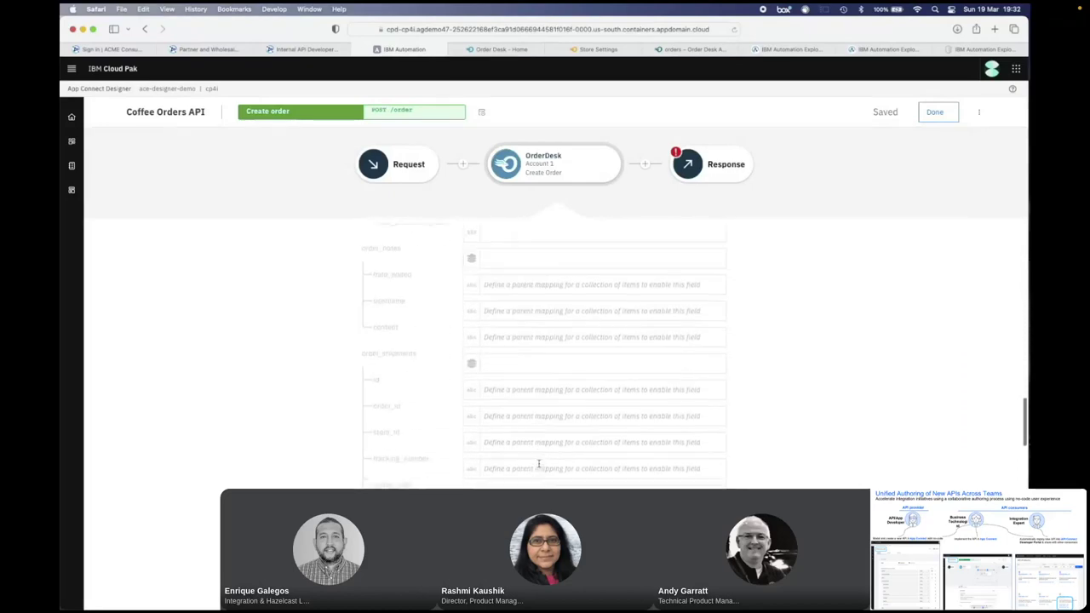
{"action": "scroll", "coordinate": [538, 463], "scroll_direction": "down", "scroll_amount": 4}
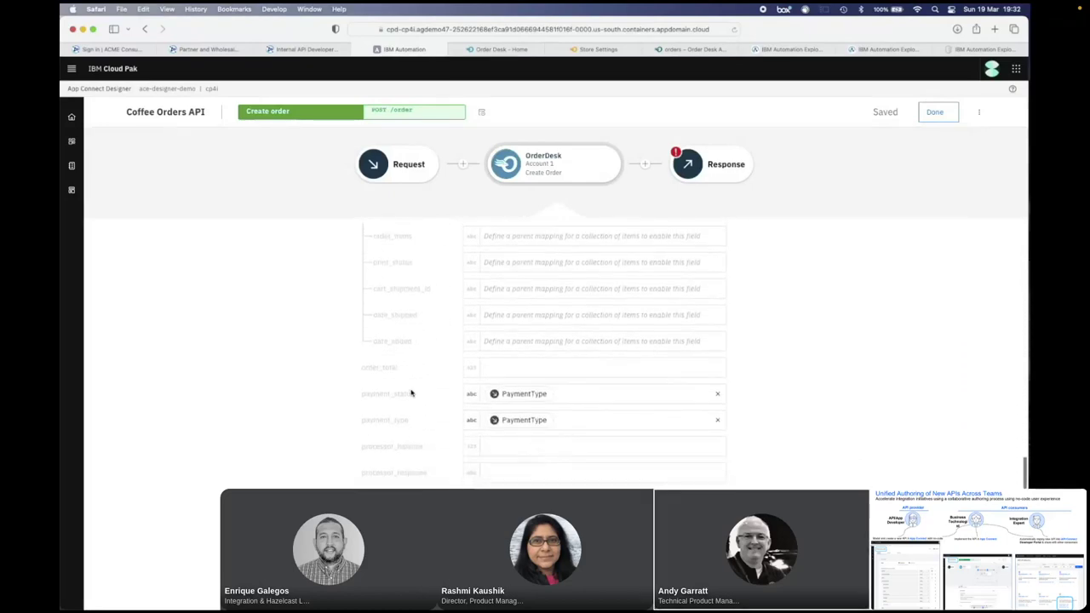
{"action": "scroll", "coordinate": [587, 438], "scroll_direction": "down", "scroll_amount": 8}
{"action": "scroll", "coordinate": [596, 436], "scroll_direction": "down", "scroll_amount": 2}
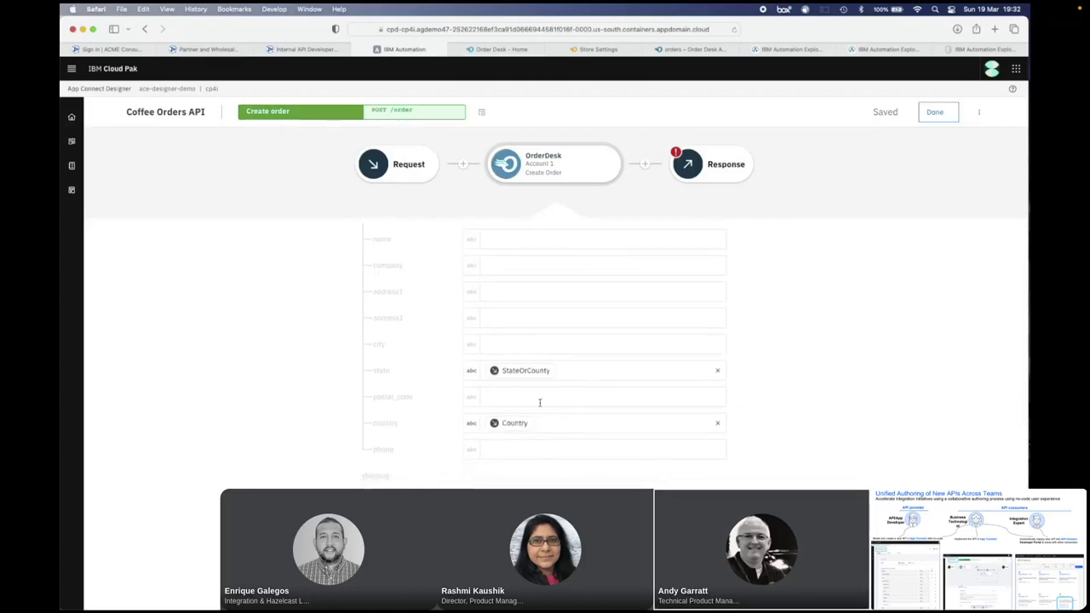
{"action": "scroll", "coordinate": [582, 447], "scroll_direction": "down", "scroll_amount": 10}
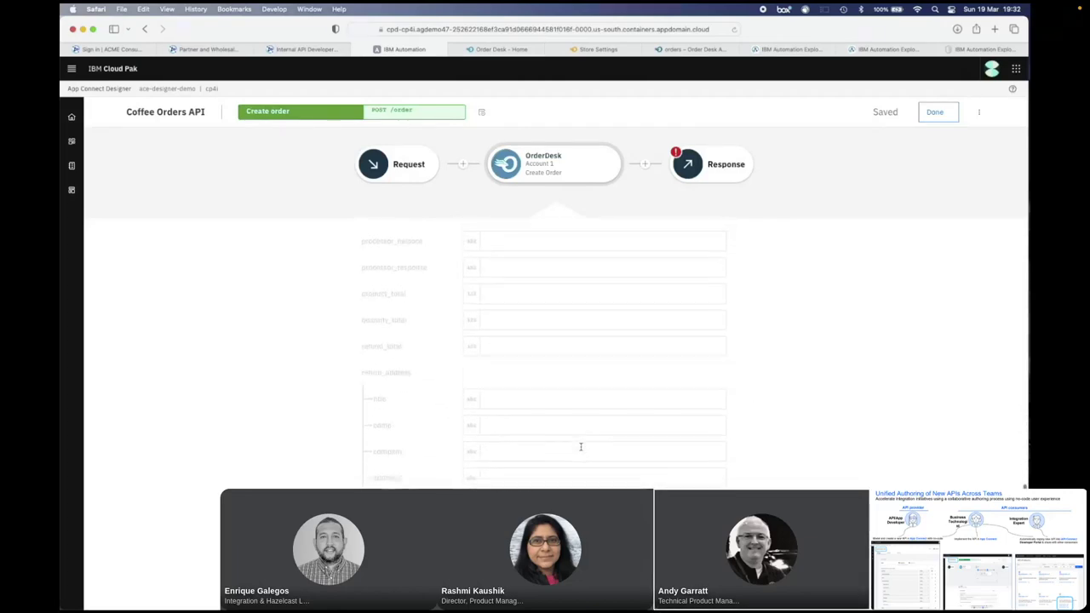
{"action": "scroll", "coordinate": [545, 436], "scroll_direction": "down", "scroll_amount": 5}
- Clear the wrong StateOrCounty, Country, FirstName and Town suggestions, then apply the rest
{"action": "left_click", "coordinate": [717, 350]}
{"action": "left_click", "coordinate": [718, 402]}
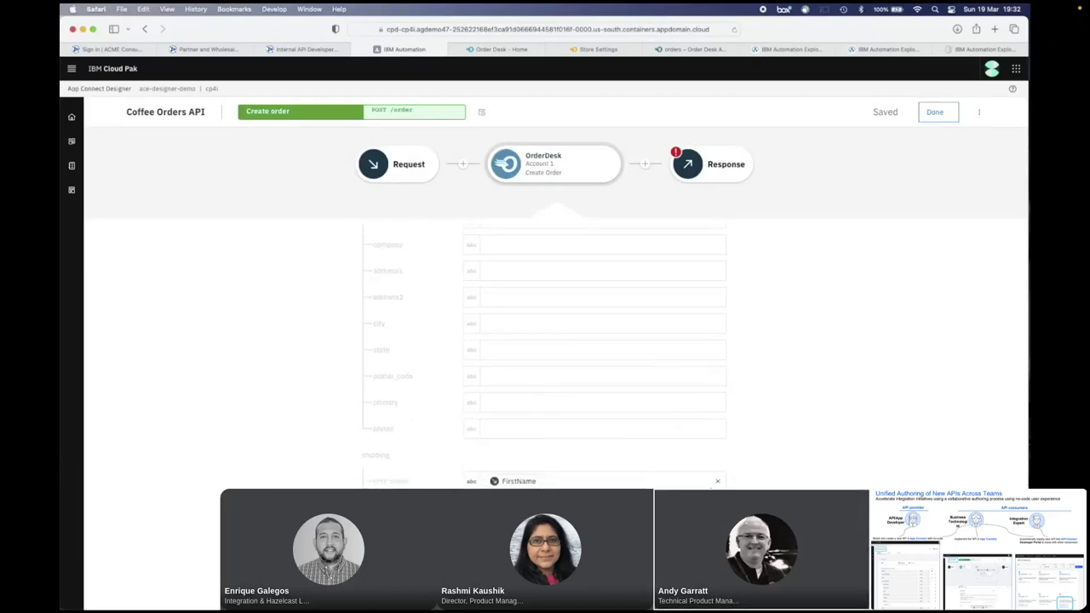
{"action": "left_click", "coordinate": [717, 481]}
{"action": "scroll", "coordinate": [651, 477], "scroll_direction": "down", "scroll_amount": 5}
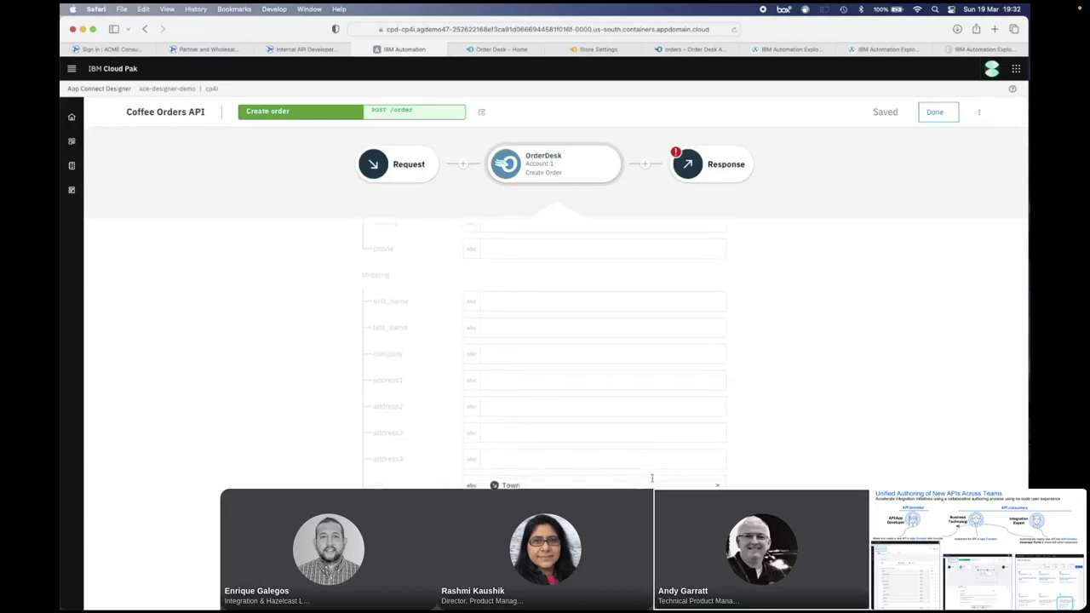
{"action": "left_click", "coordinate": [718, 471]}
{"action": "scroll", "coordinate": [717, 476], "scroll_direction": "down", "scroll_amount": 3}
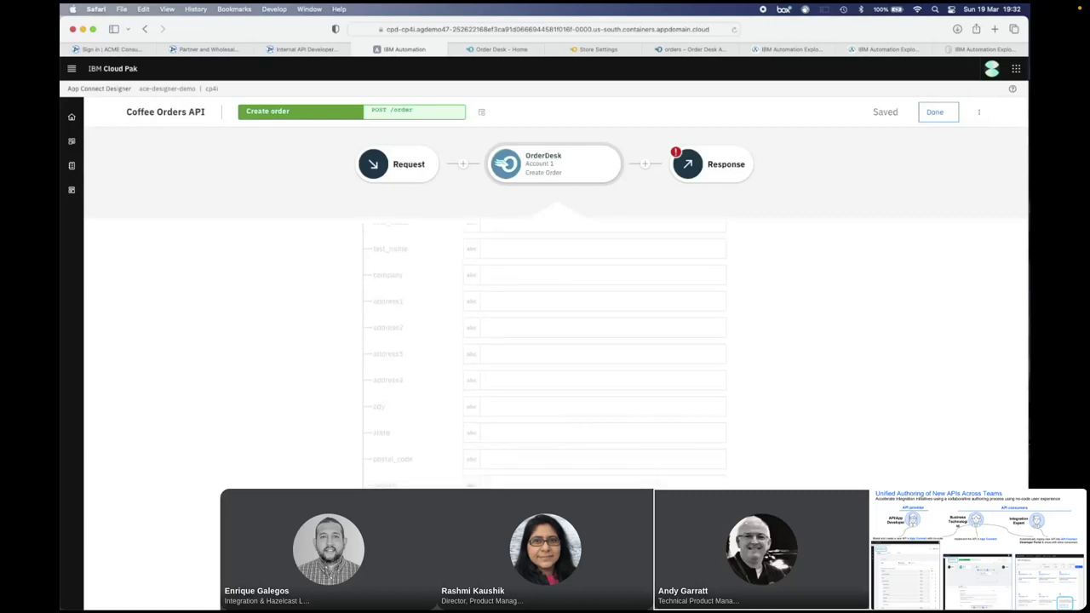
{"action": "scroll", "coordinate": [717, 476], "scroll_direction": "up", "scroll_amount": 10}
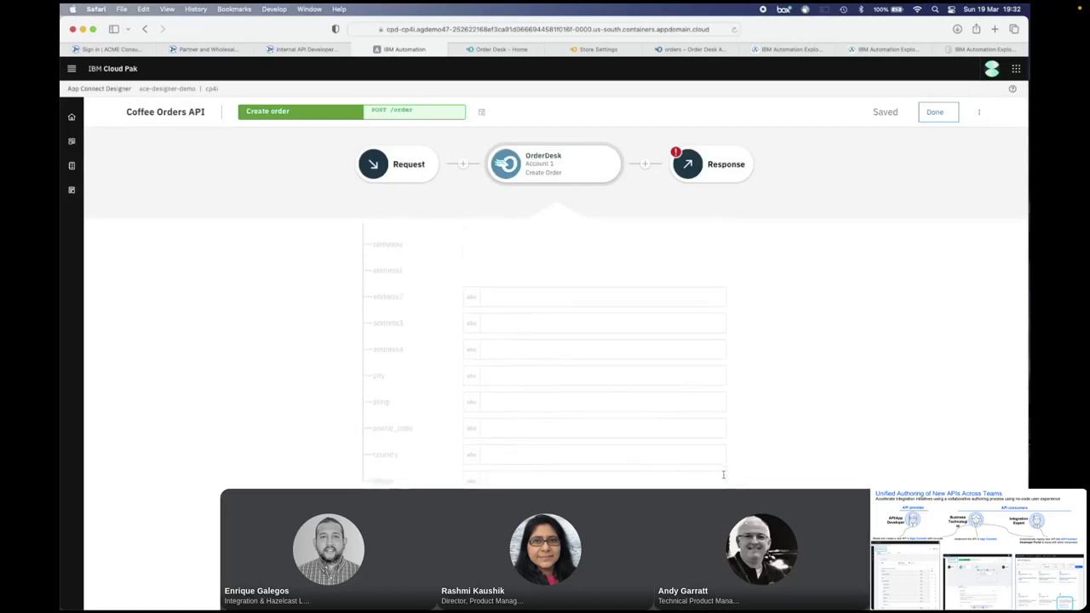
{"action": "scroll", "coordinate": [721, 479], "scroll_direction": "up", "scroll_amount": 3}
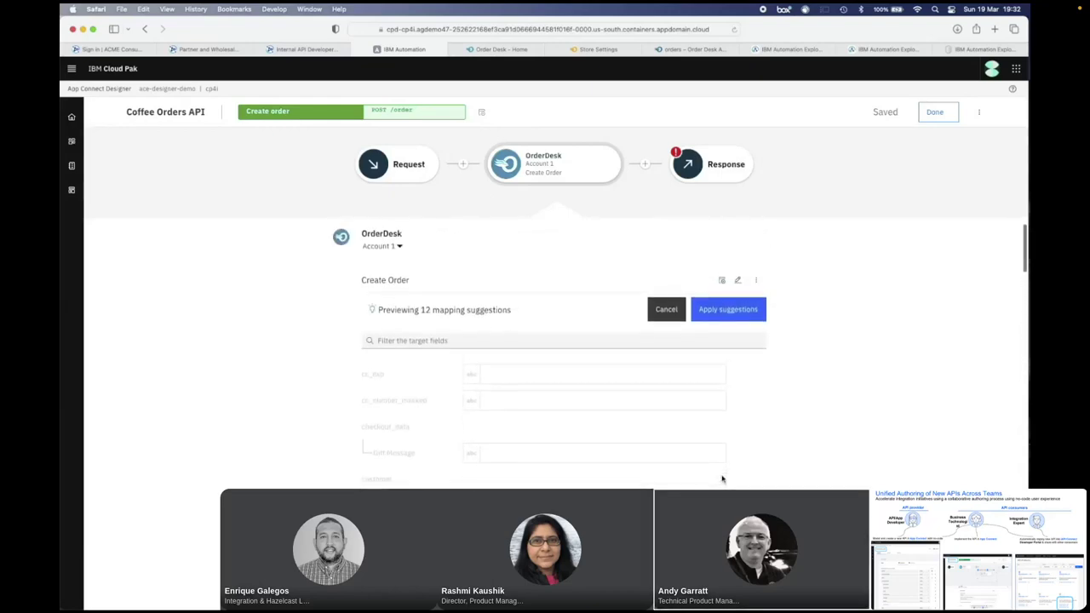
{"action": "left_click", "coordinate": [727, 306]}
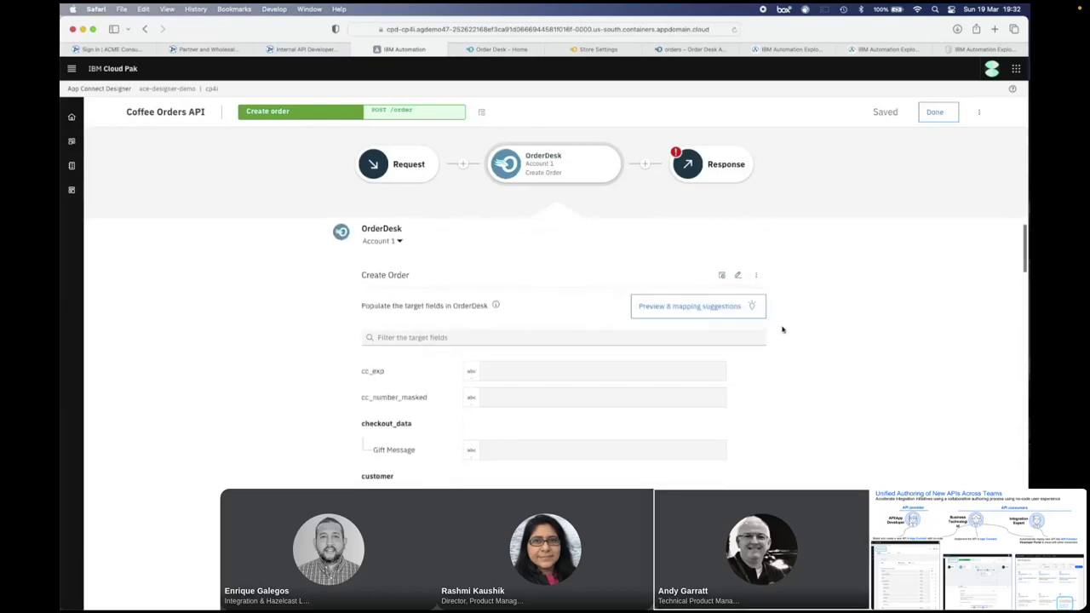
- Map cc_number_masked to CreditCard by searching 'credit'
{"action": "left_click", "coordinate": [511, 397]}
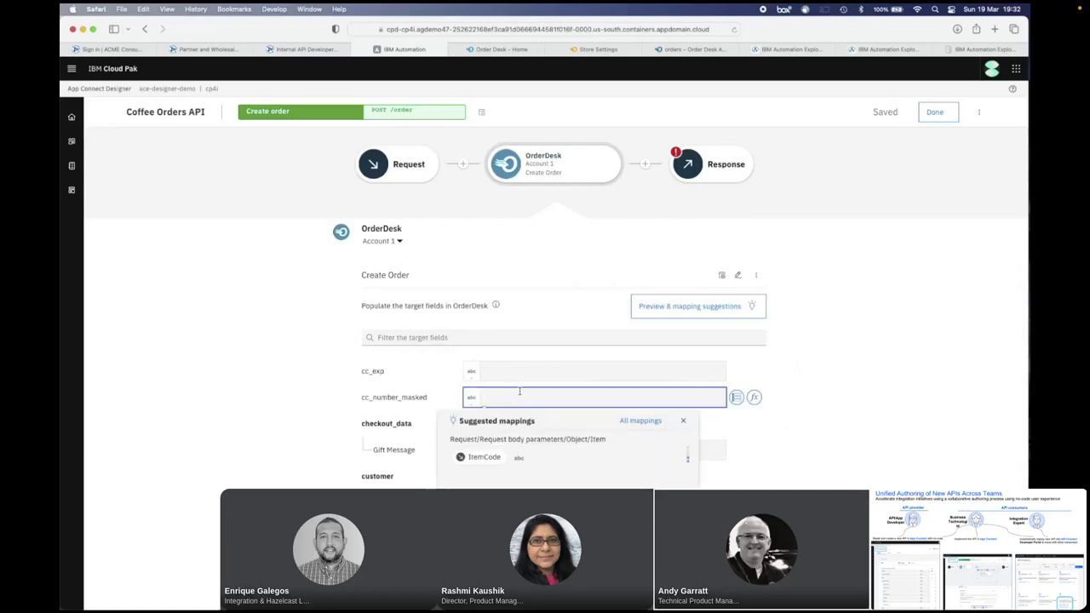
{"action": "type", "text": "credit"}
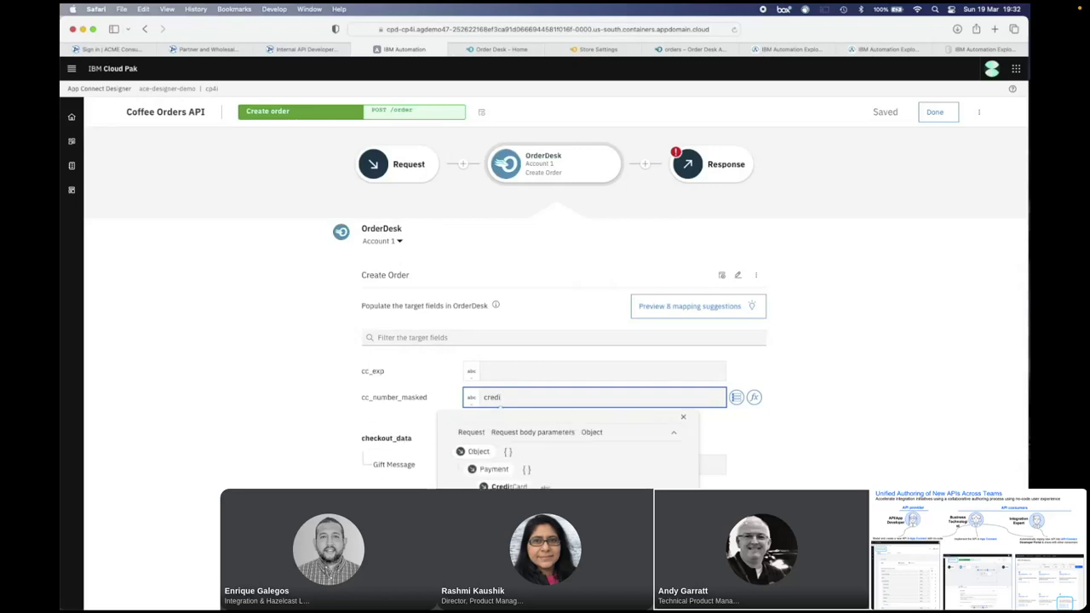
{"action": "left_click", "coordinate": [515, 486]}
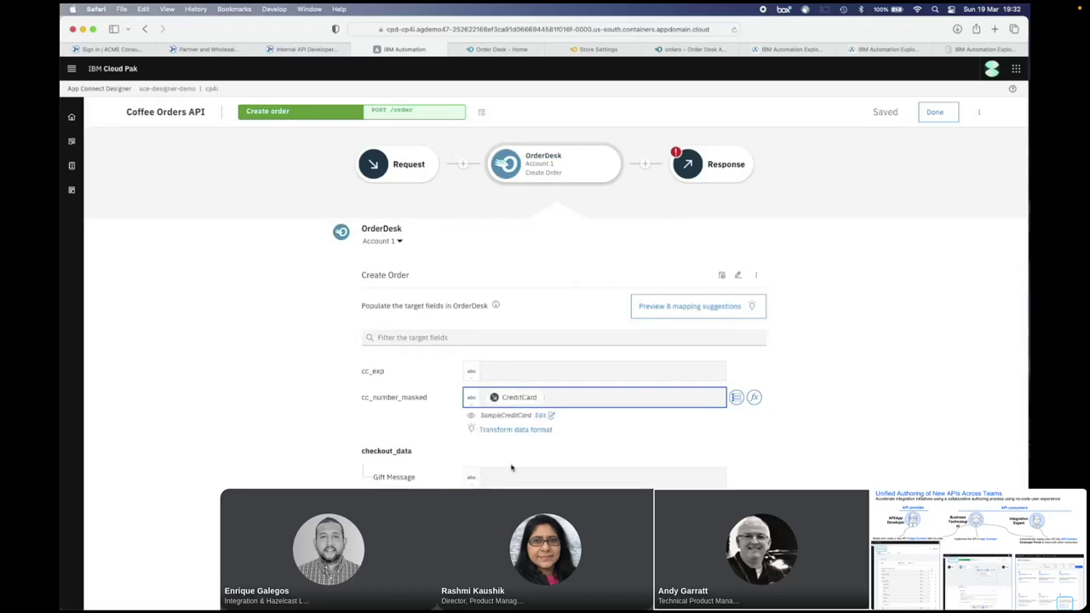
{"action": "scroll", "coordinate": [515, 477], "scroll_direction": "down", "scroll_amount": 4}
{"action": "scroll", "coordinate": [511, 436], "scroll_direction": "down", "scroll_amount": 3}
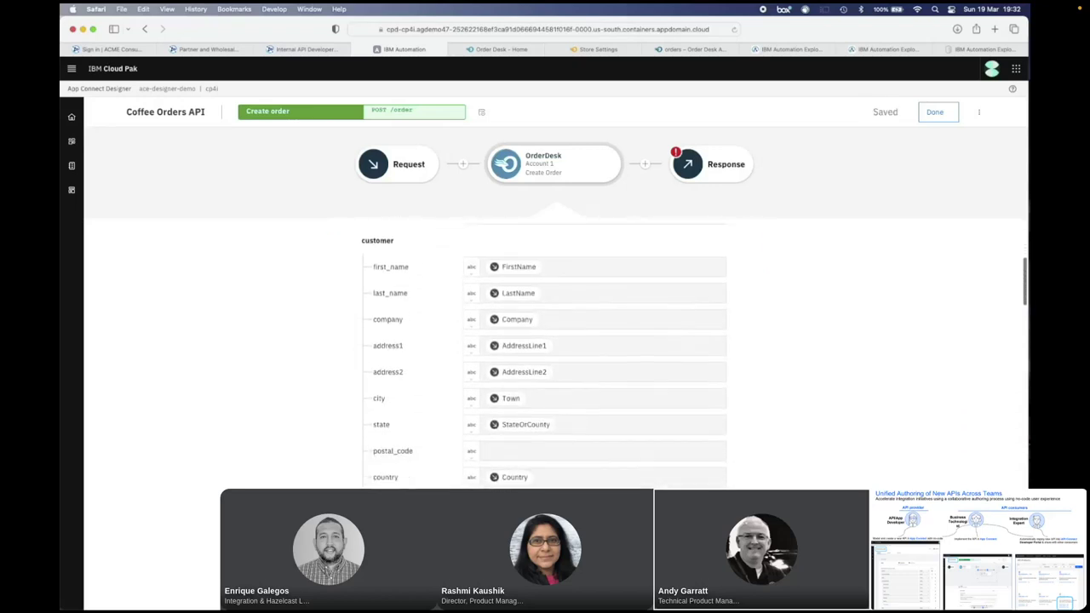
- Map postal_code to the suggested Postcode value
{"action": "left_click", "coordinate": [511, 433]}
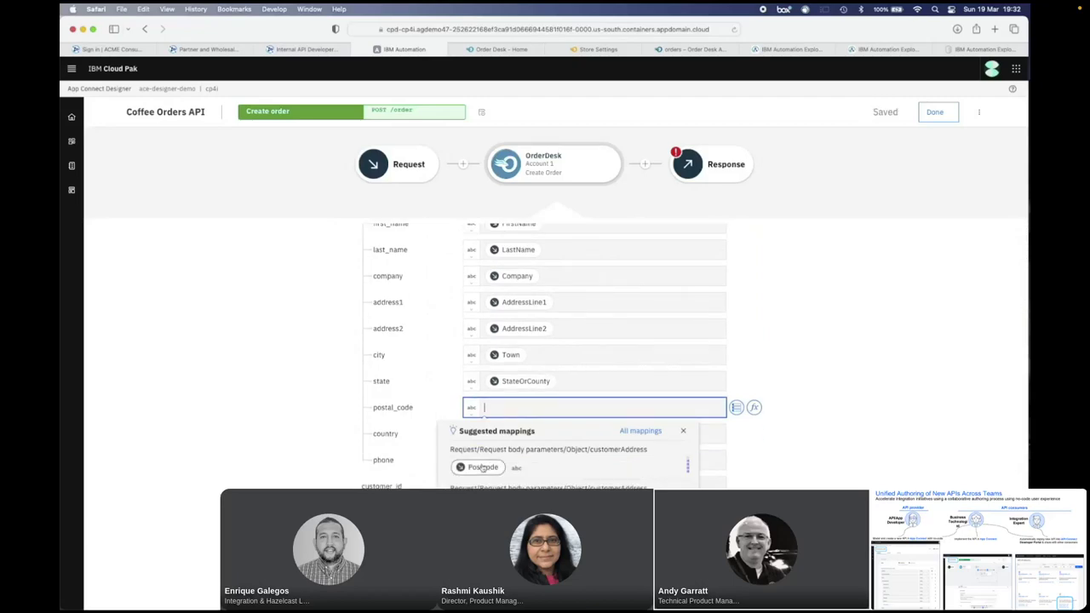
{"action": "left_click", "coordinate": [482, 466]}
{"action": "scroll", "coordinate": [627, 470], "scroll_direction": "down", "scroll_amount": 5}
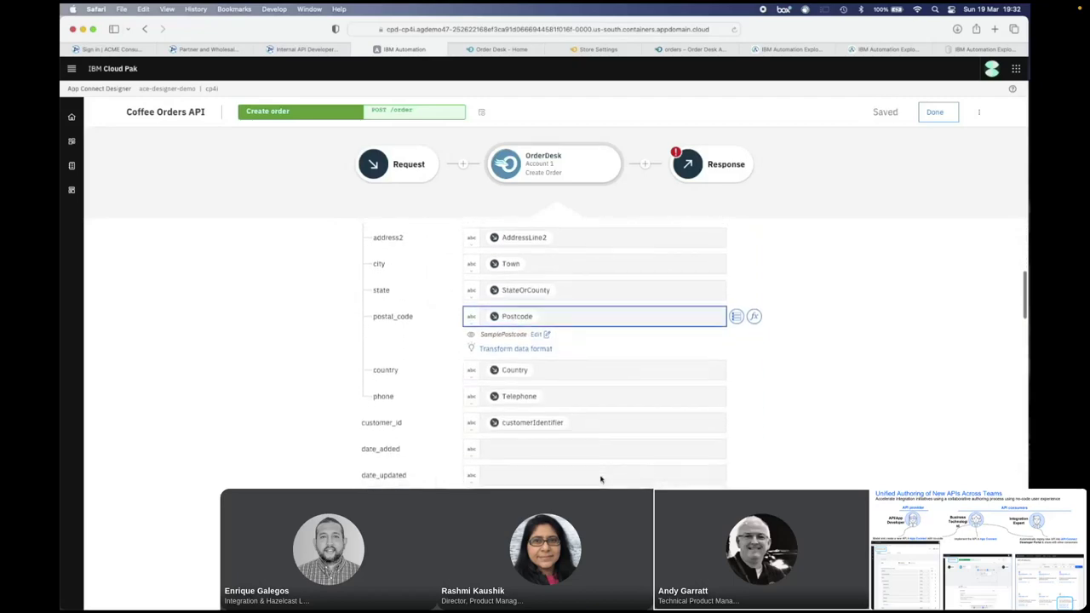
{"action": "scroll", "coordinate": [567, 471], "scroll_direction": "down", "scroll_amount": 4}
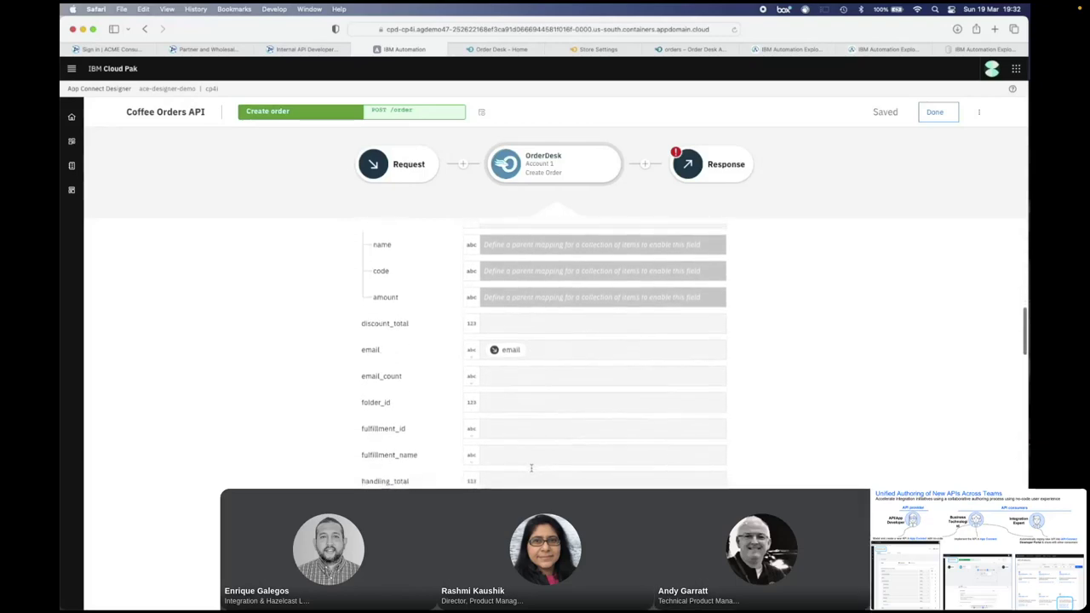
{"action": "scroll", "coordinate": [532, 470], "scroll_direction": "up", "scroll_amount": 4}
{"action": "scroll", "coordinate": [532, 467], "scroll_direction": "up", "scroll_amount": 1}
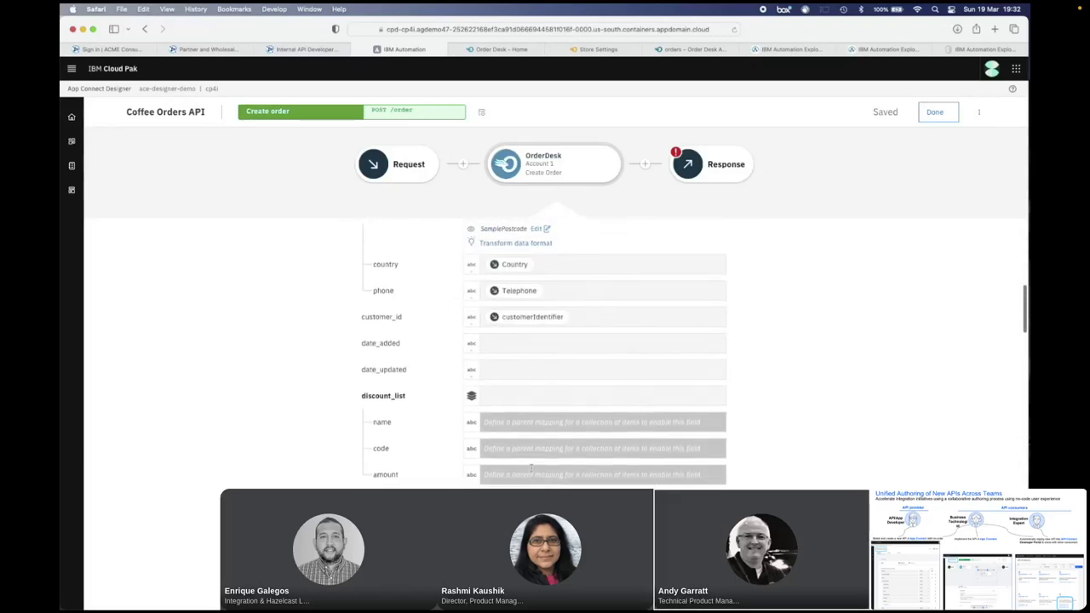
{"action": "scroll", "coordinate": [553, 358], "scroll_direction": "down", "scroll_amount": 5}
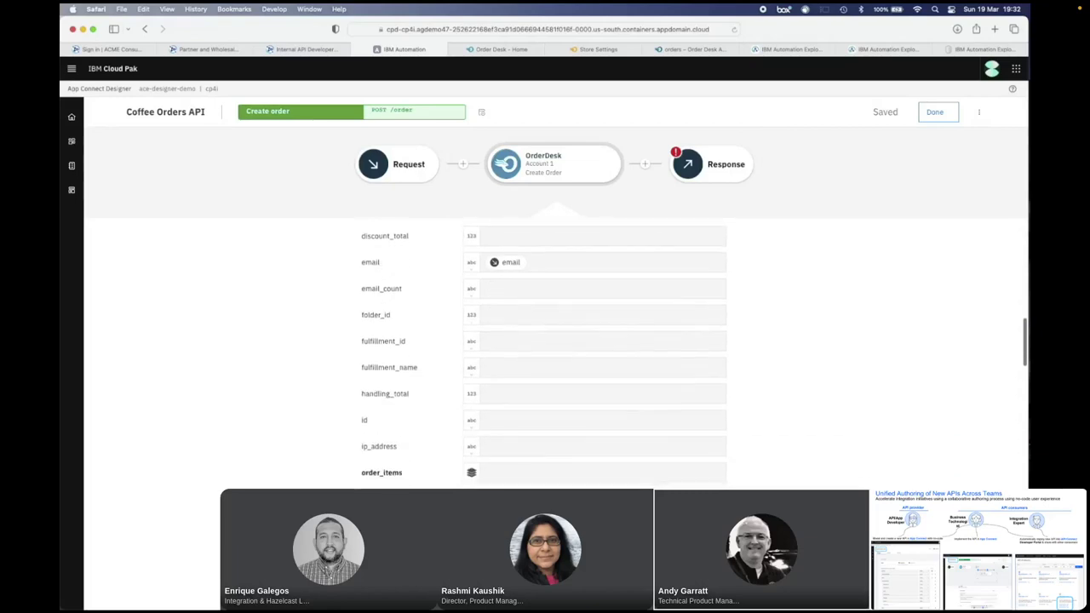
{"action": "scroll", "coordinate": [454, 334], "scroll_direction": "down", "scroll_amount": 3}
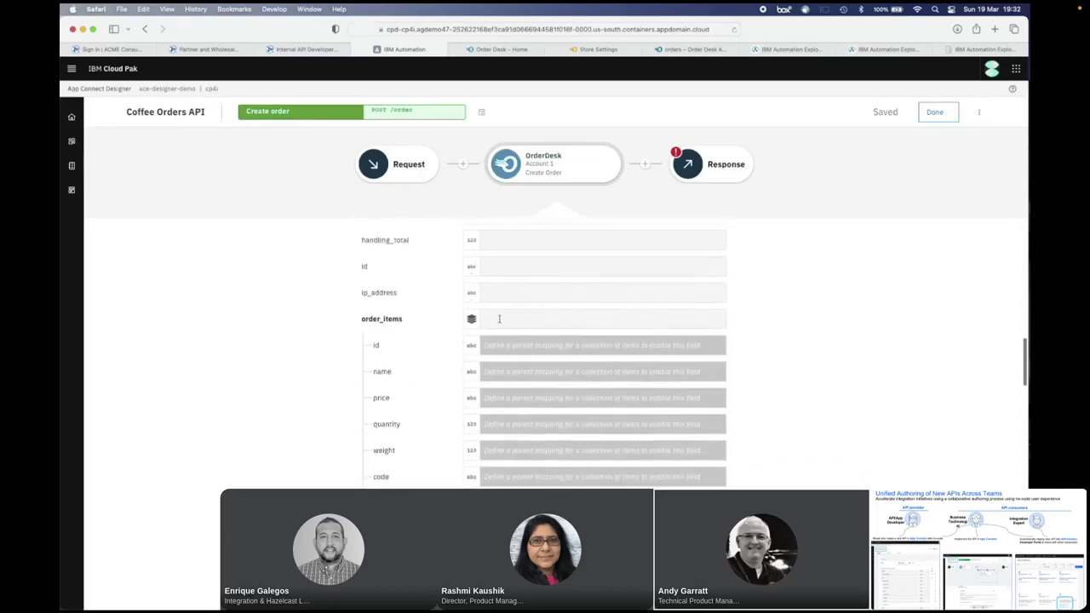
- Map the order_items collection to the request's Item
{"action": "left_click", "coordinate": [500, 318]}
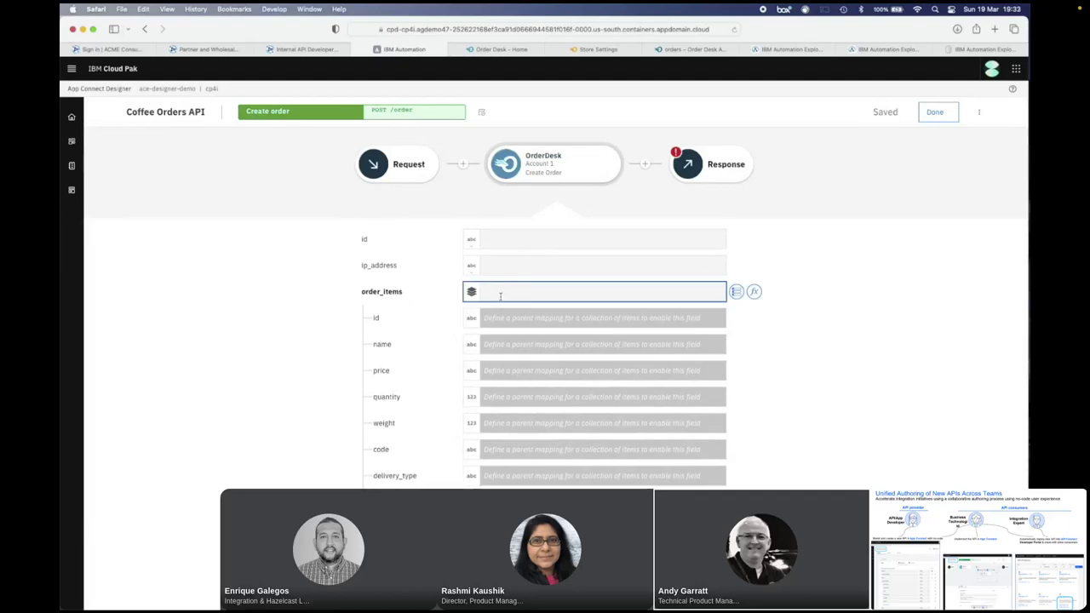
{"action": "left_click", "coordinate": [735, 291]}
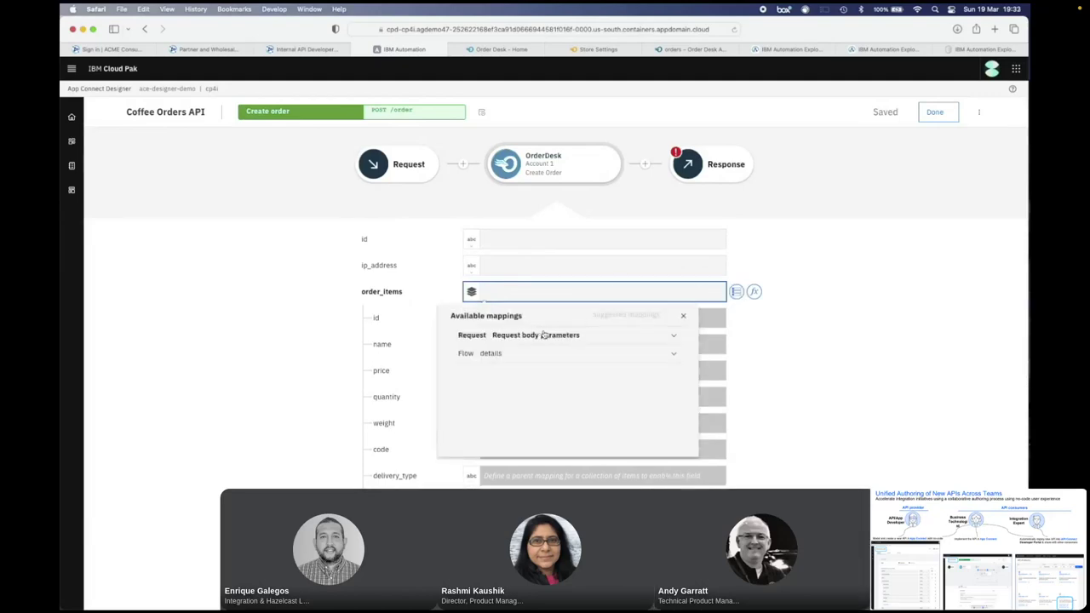
{"action": "scroll", "coordinate": [511, 409], "scroll_direction": "down", "scroll_amount": 5}
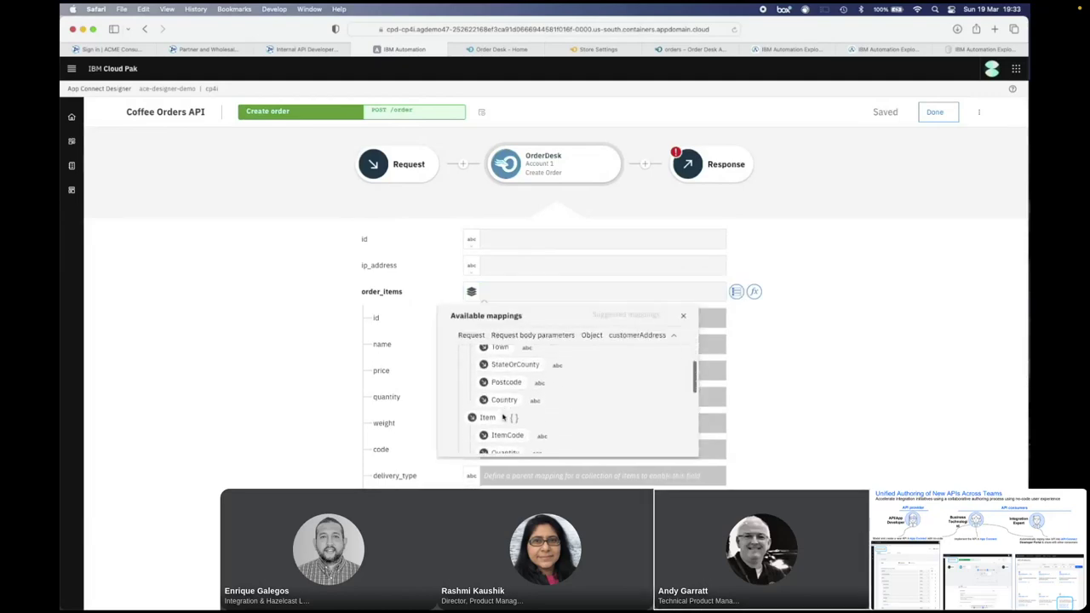
{"action": "left_click", "coordinate": [483, 409]}
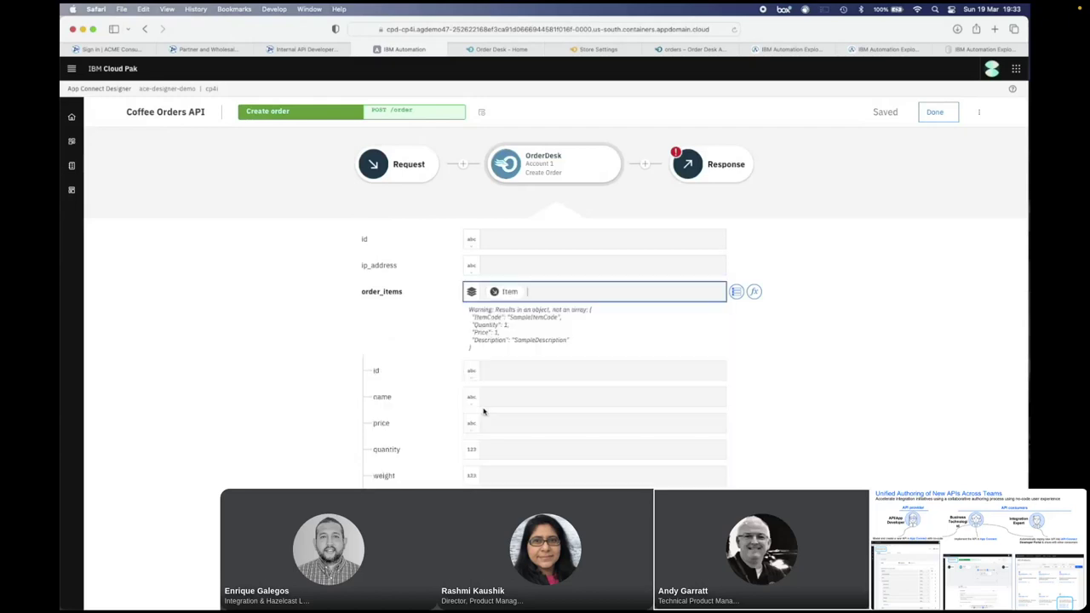
{"action": "left_click", "coordinate": [547, 294]}
{"action": "key", "text": "Tab"}
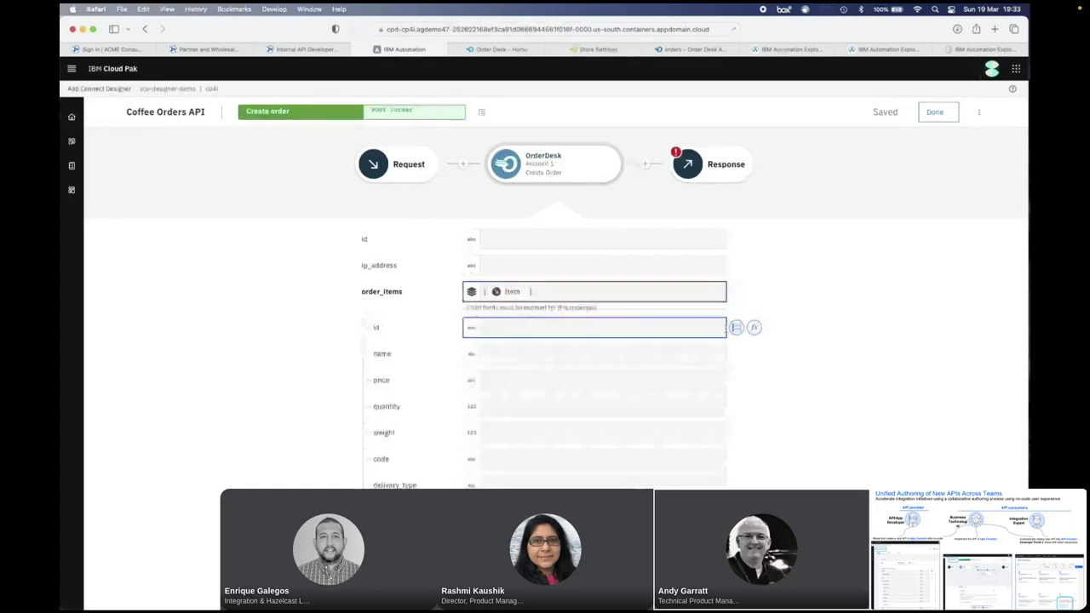
- Map item id to ItemCode and item name to Description
{"action": "left_click", "coordinate": [736, 327]}
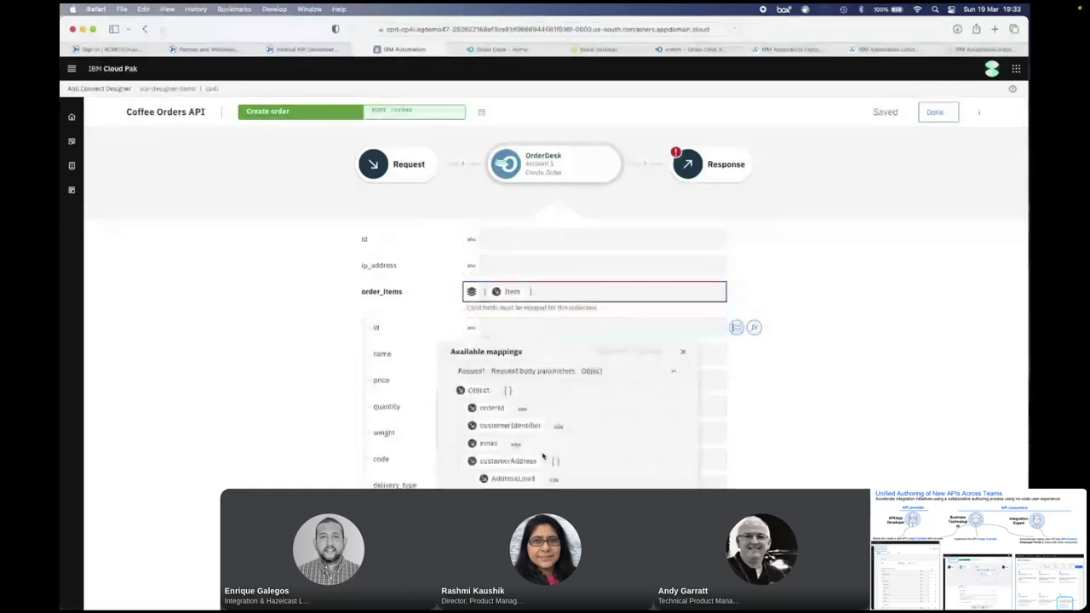
{"action": "scroll", "coordinate": [537, 447], "scroll_direction": "down", "scroll_amount": 5}
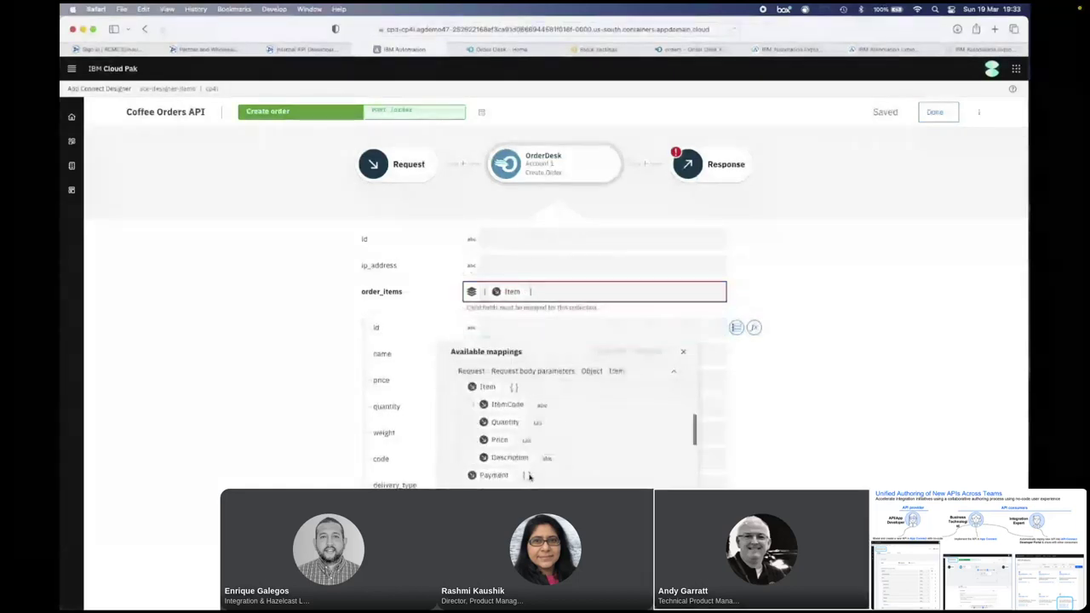
{"action": "left_click", "coordinate": [506, 405]}
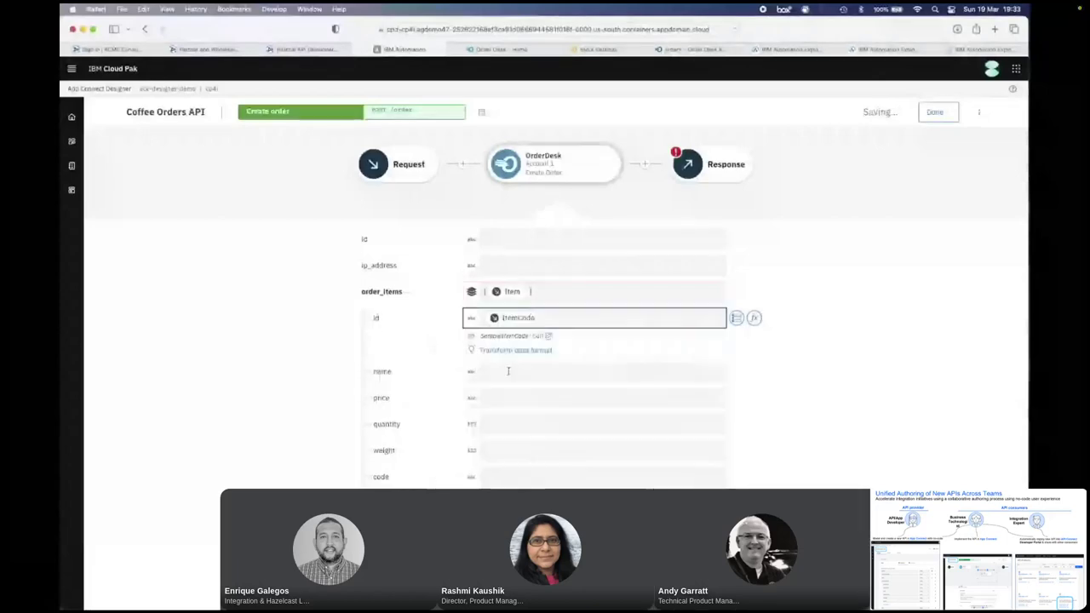
{"action": "key", "text": "Tab"}
{"action": "type", "text": "dex"}
{"action": "type", "text": "c"}
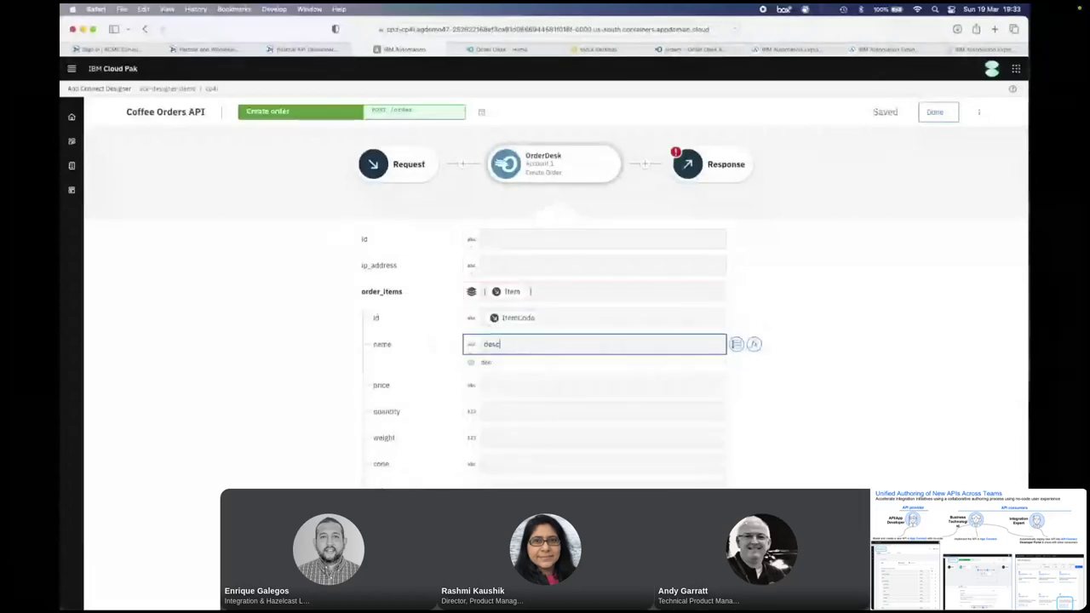
{"action": "left_click", "coordinate": [504, 433]}
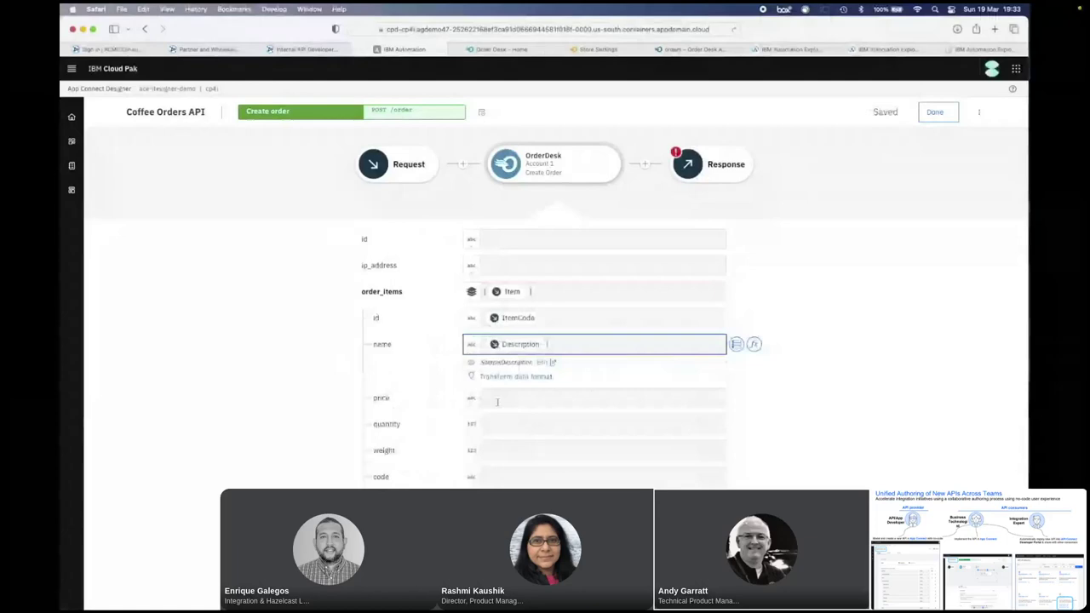
- Map item price to Price and item quantity to Quantity
{"action": "left_click", "coordinate": [497, 398]}
{"action": "type", "text": "price"}
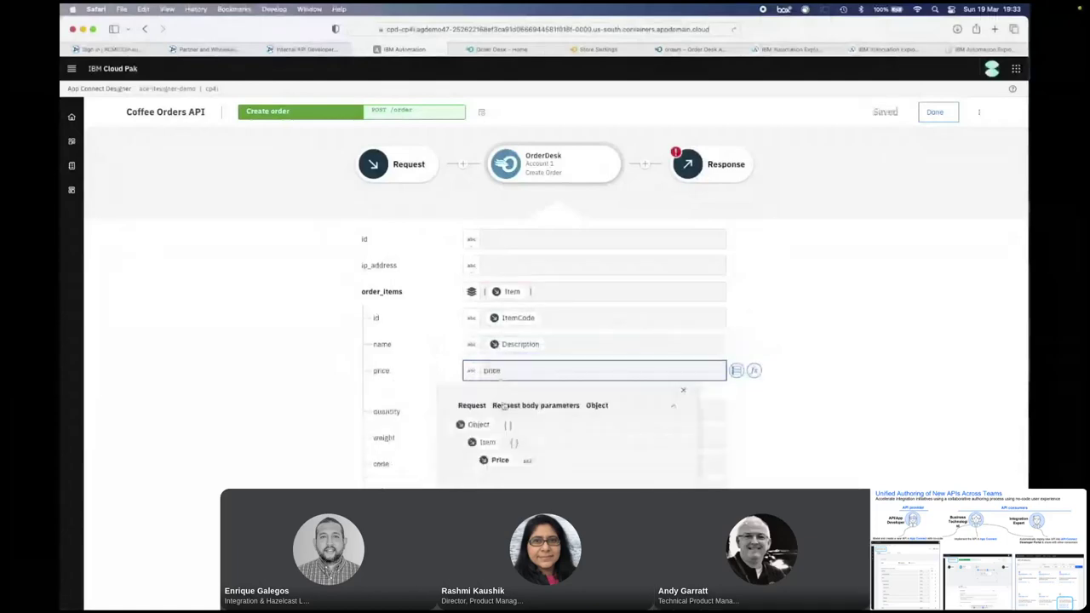
{"action": "left_click", "coordinate": [495, 457]}
{"action": "left_click", "coordinate": [507, 426]}
{"action": "type", "text": "quan"}
{"action": "left_click", "coordinate": [509, 479]}
- Skip the weight field and map item code to ItemCode
{"action": "left_click", "coordinate": [487, 437]}
{"action": "left_click", "coordinate": [499, 449]}
{"action": "type", "text": "item"}
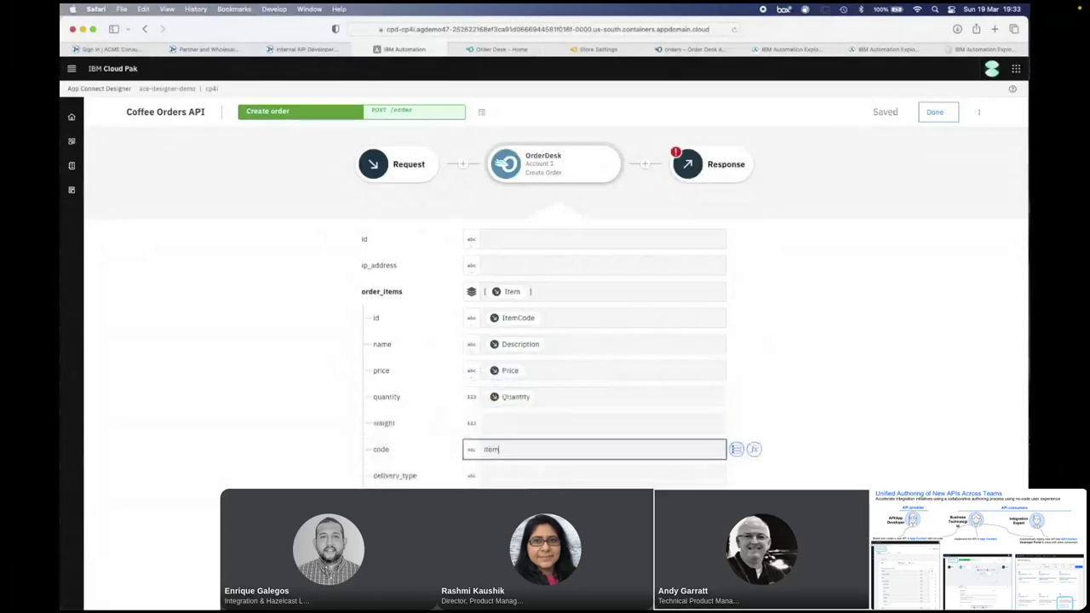
{"action": "key", "text": "Return"}
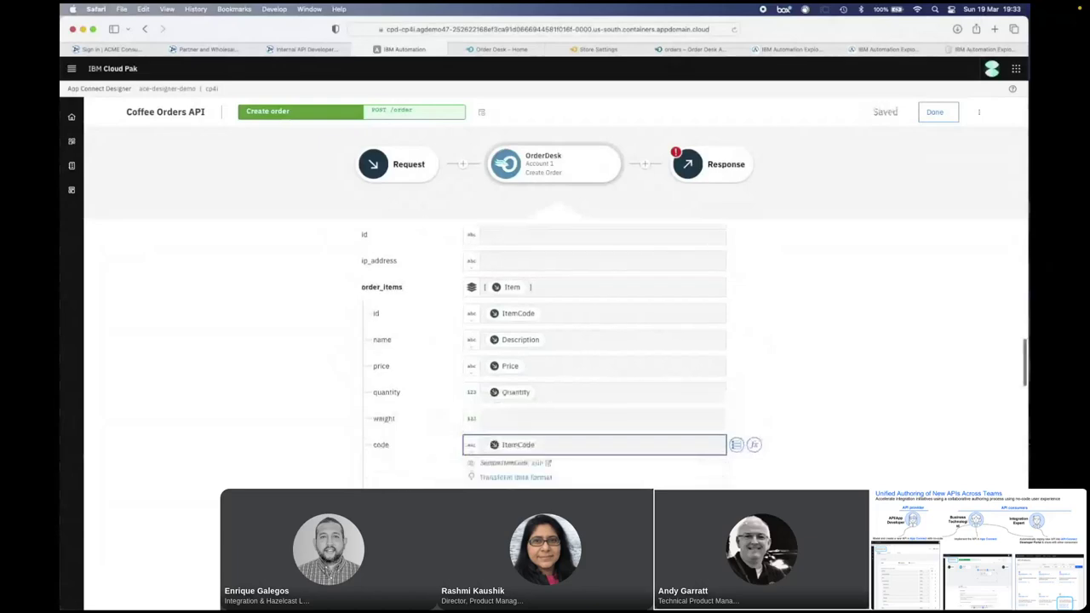
{"action": "scroll", "coordinate": [544, 358], "scroll_direction": "up", "scroll_amount": 2}
{"action": "scroll", "coordinate": [545, 358], "scroll_direction": "up", "scroll_amount": 4}
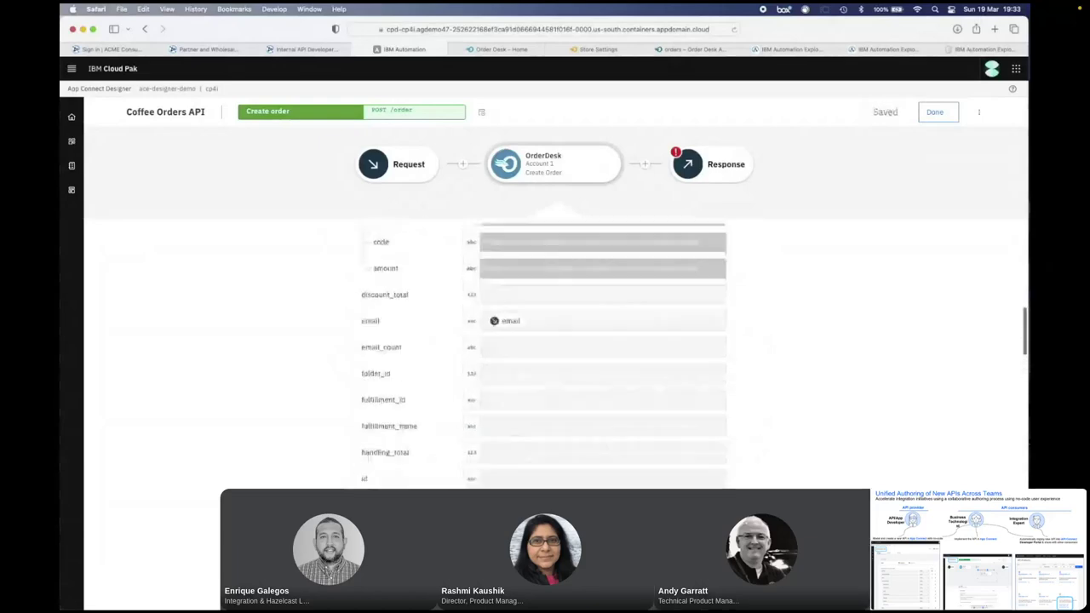
{"action": "scroll", "coordinate": [545, 357], "scroll_direction": "up", "scroll_amount": 5}
{"action": "scroll", "coordinate": [545, 357], "scroll_direction": "up", "scroll_amount": 5}
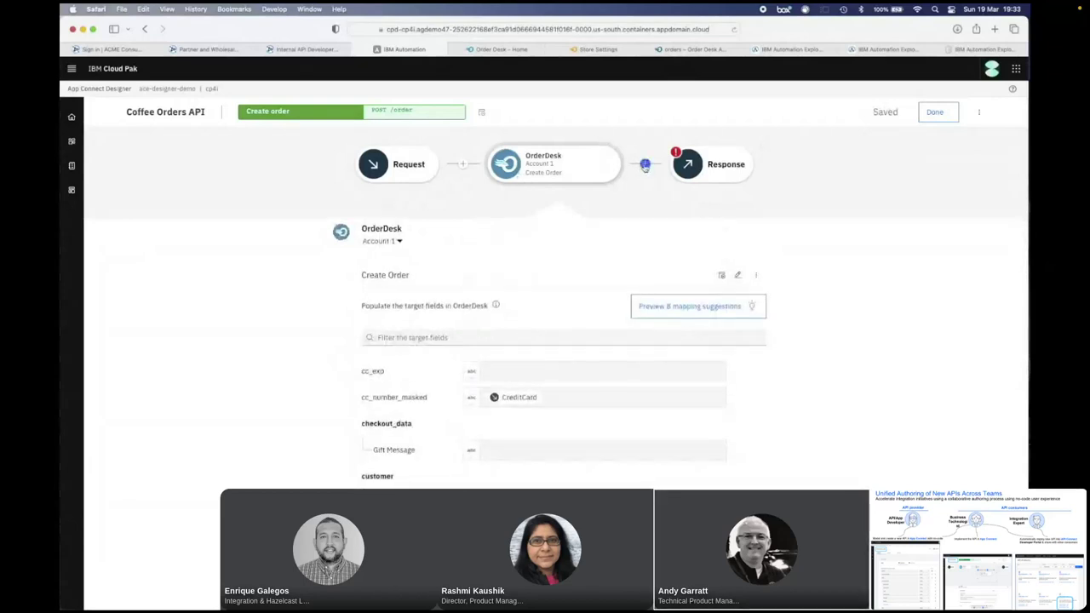
- Add an If (conditional) step right after the OrderDesk Create Order step
{"action": "left_click", "coordinate": [644, 165]}
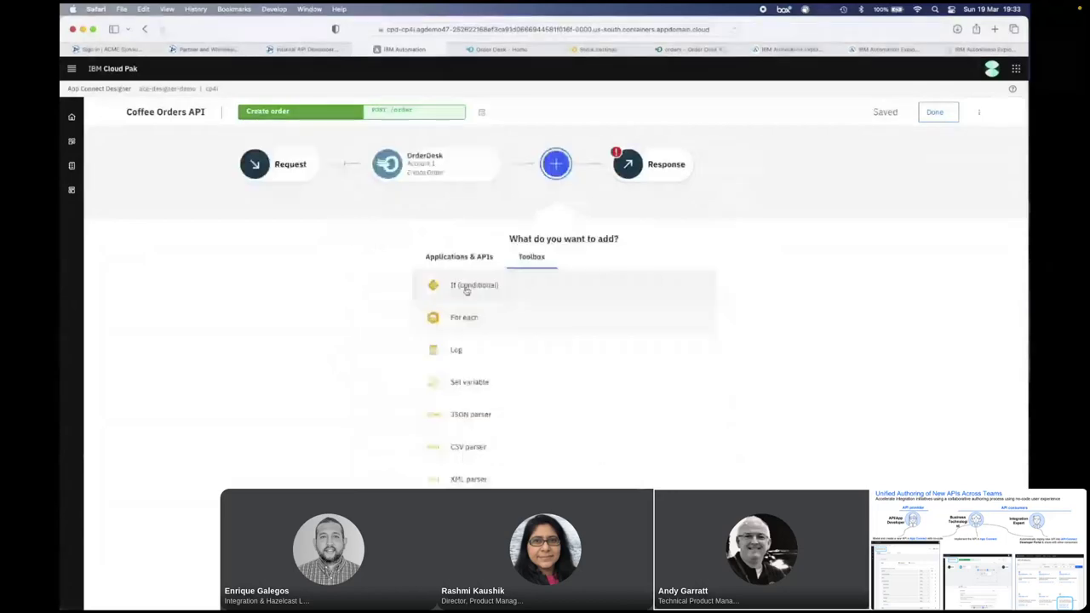
{"action": "left_click", "coordinate": [467, 288]}
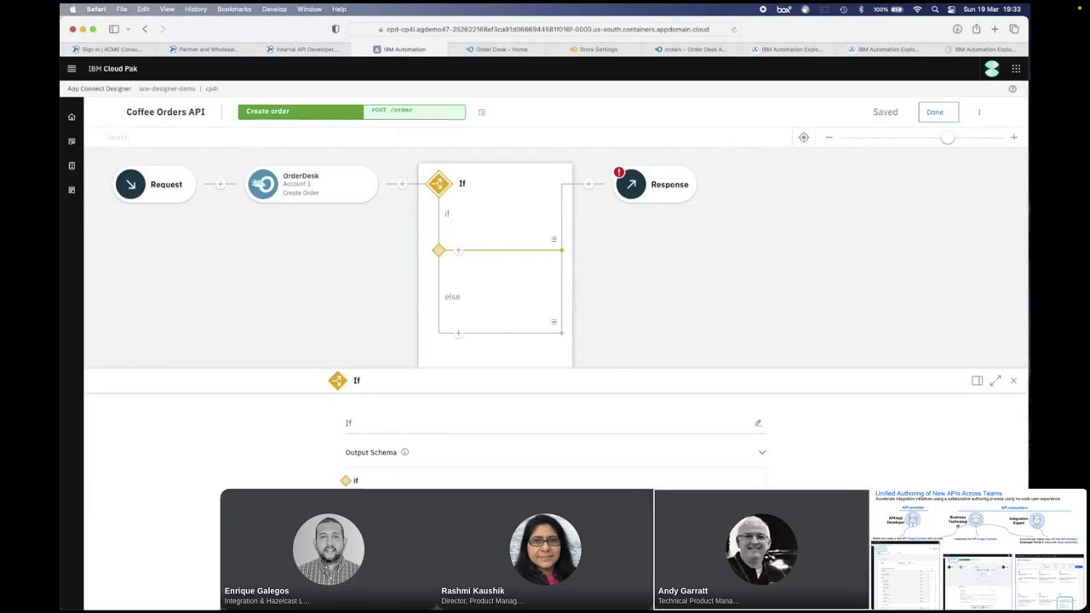
- Enter Price * Quantity as the If condition's first value
{"action": "scroll", "coordinate": [376, 454], "scroll_direction": "down", "scroll_amount": 1}
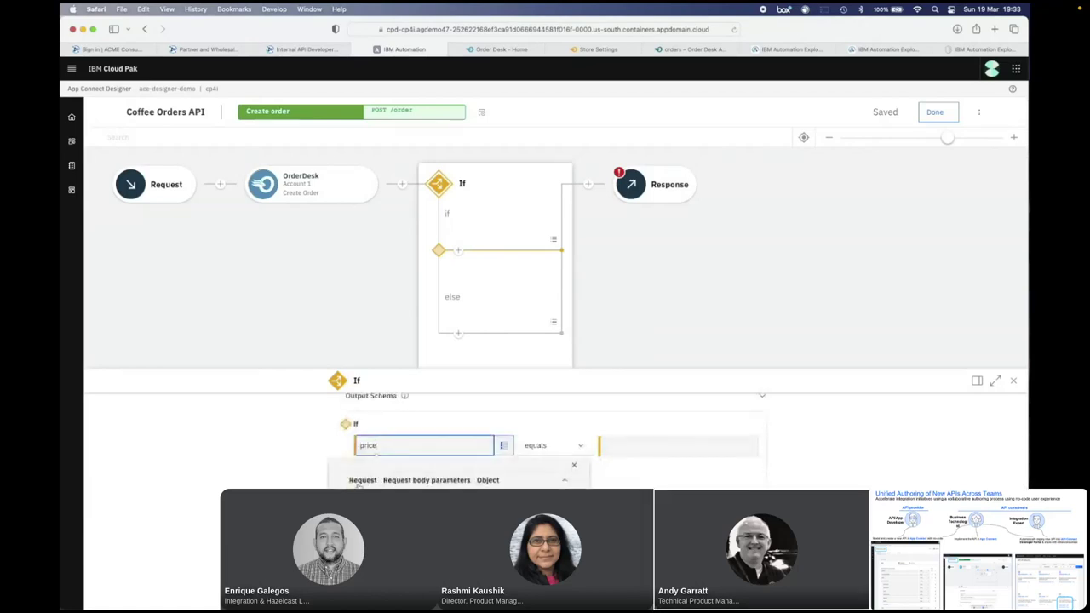
{"action": "key", "text": "Return"}
{"action": "type", "text": "*quan"}
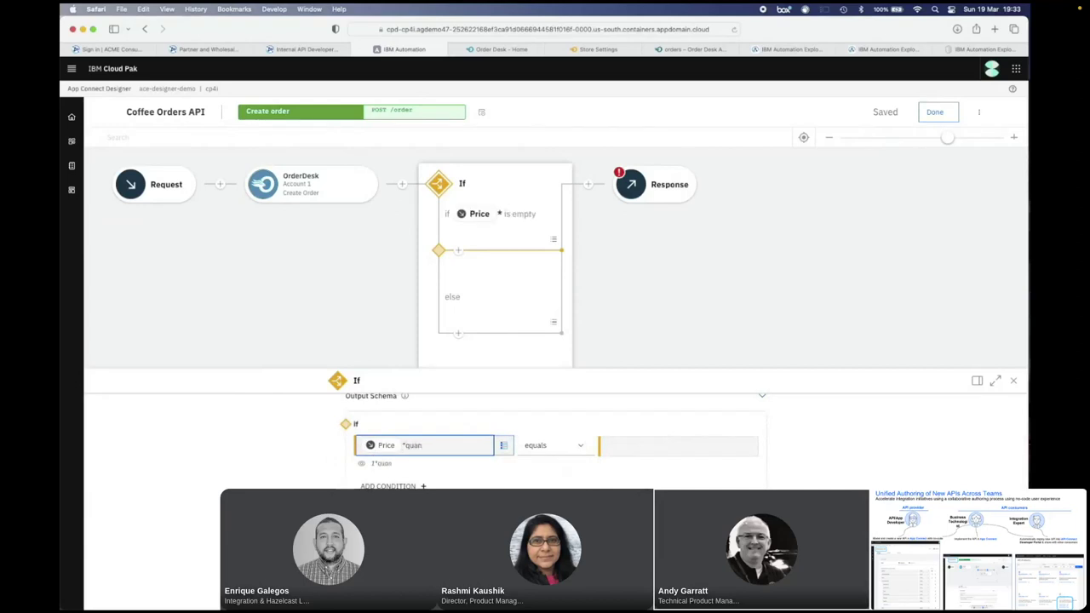
{"action": "type", "text": "tity"}
{"action": "key", "text": "BackSpace"}
{"action": "key", "text": "BackSpace"}
{"action": "key", "text": "BackSpace"}
{"action": "key", "text": "BackSpace"}
{"action": "key", "text": "BackSpace"}
{"action": "key", "text": "BackSpace"}
{"action": "key", "text": "BackSpace"}
{"action": "key", "text": "BackSpace"}
{"action": "type", "text": "*Quantity"}
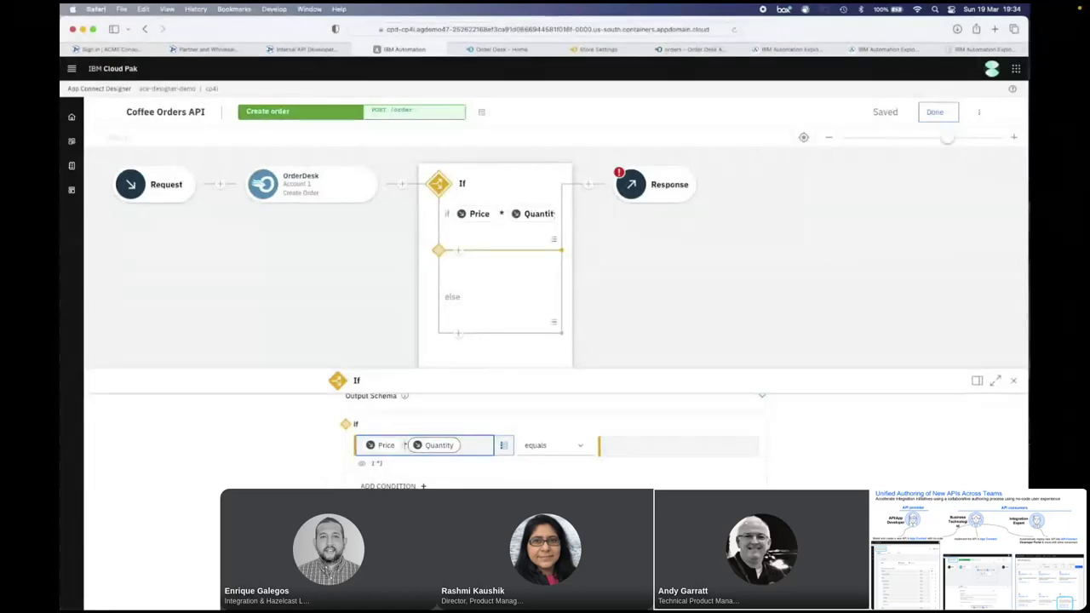
- Set the comparison to 'is greater than' 1000 and add a step inside the branch
{"action": "left_click", "coordinate": [553, 445]}
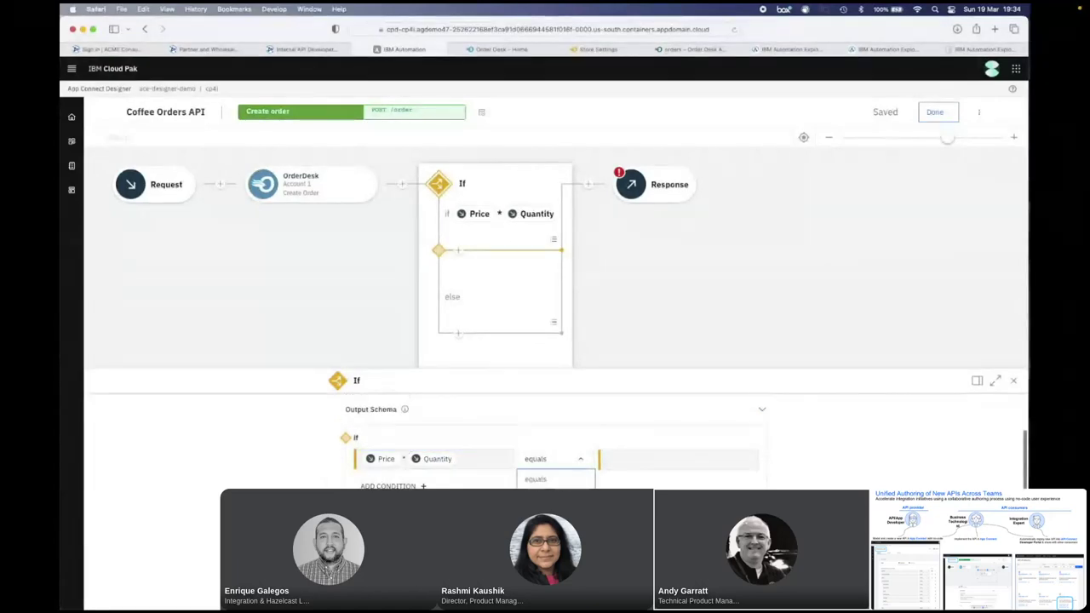
{"action": "left_click", "coordinate": [545, 519]}
{"action": "left_click", "coordinate": [640, 459]}
{"action": "type", "text": "1000"}
{"action": "left_click", "coordinate": [1016, 470]}
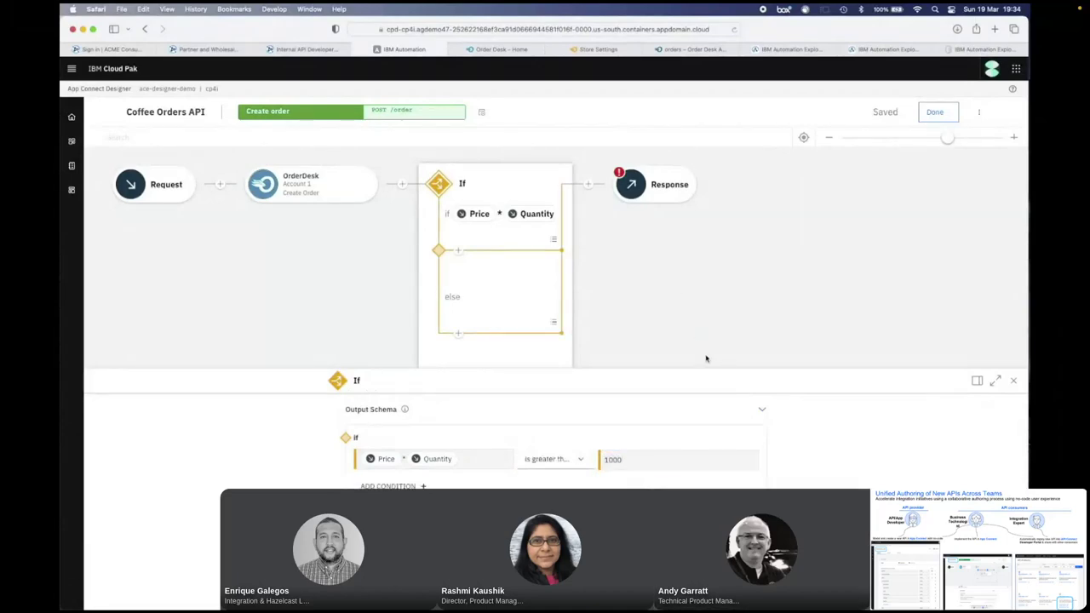
{"action": "left_click", "coordinate": [458, 250]}
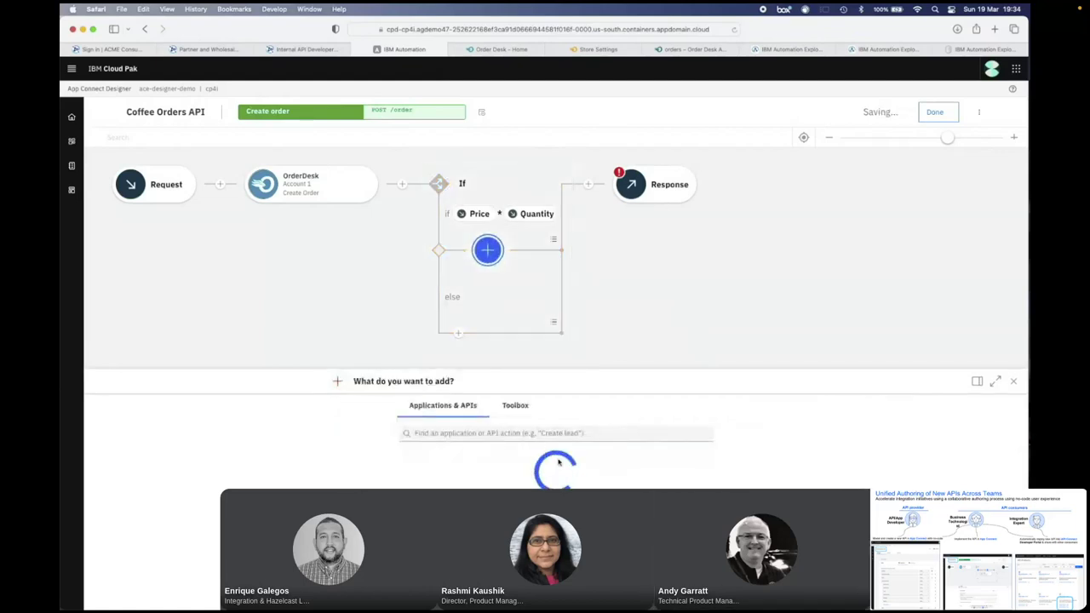
- Search 'slack' and add the Slack (AppConnectTrial) Send message action to the If branch
{"action": "left_click", "coordinate": [457, 434]}
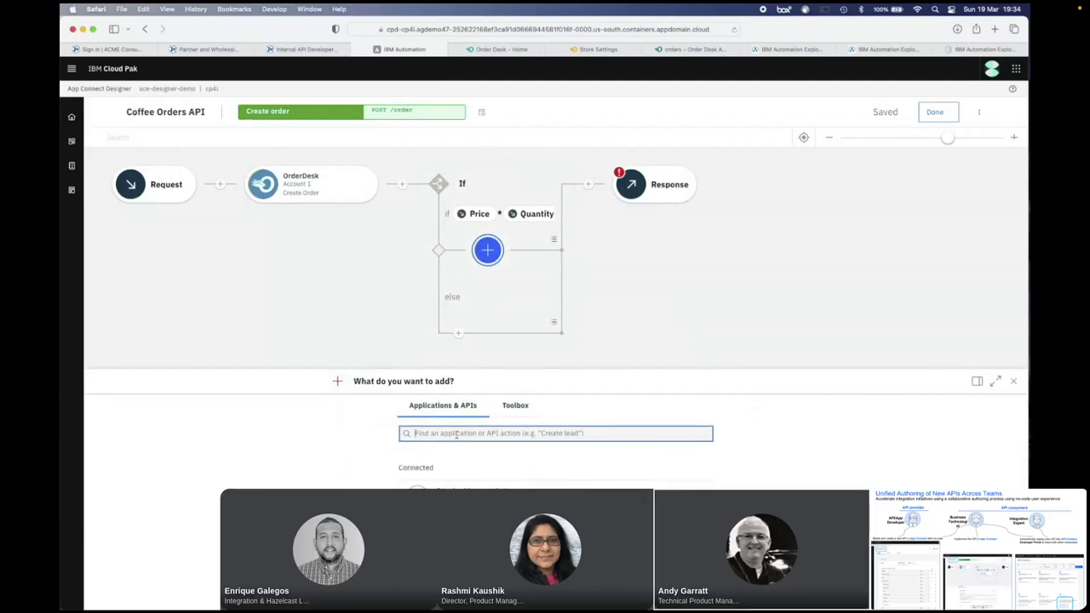
{"action": "type", "text": "slack"}
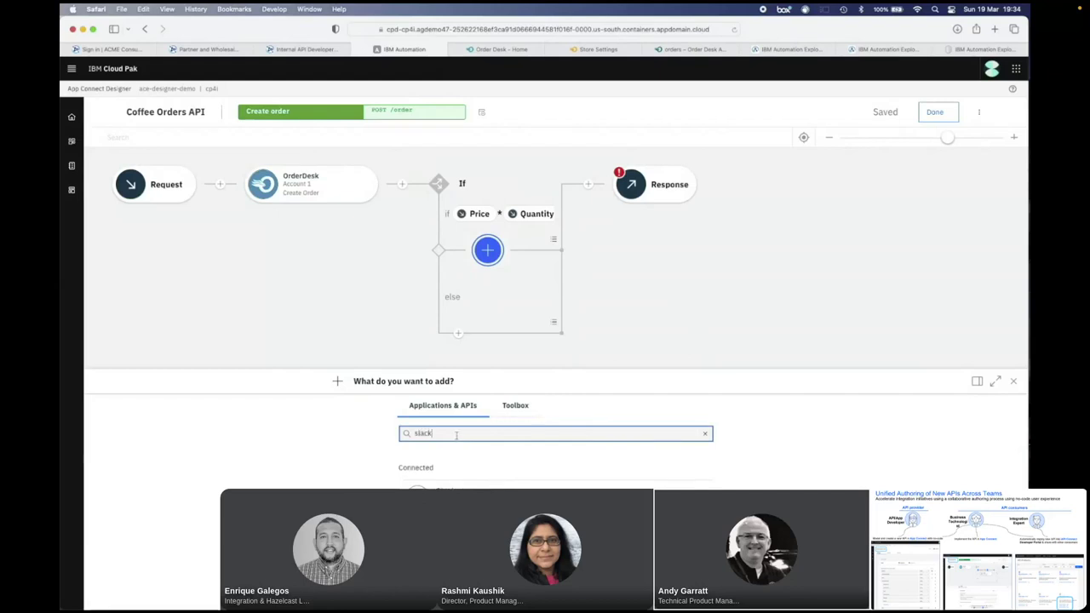
{"action": "left_click", "coordinate": [476, 451]}
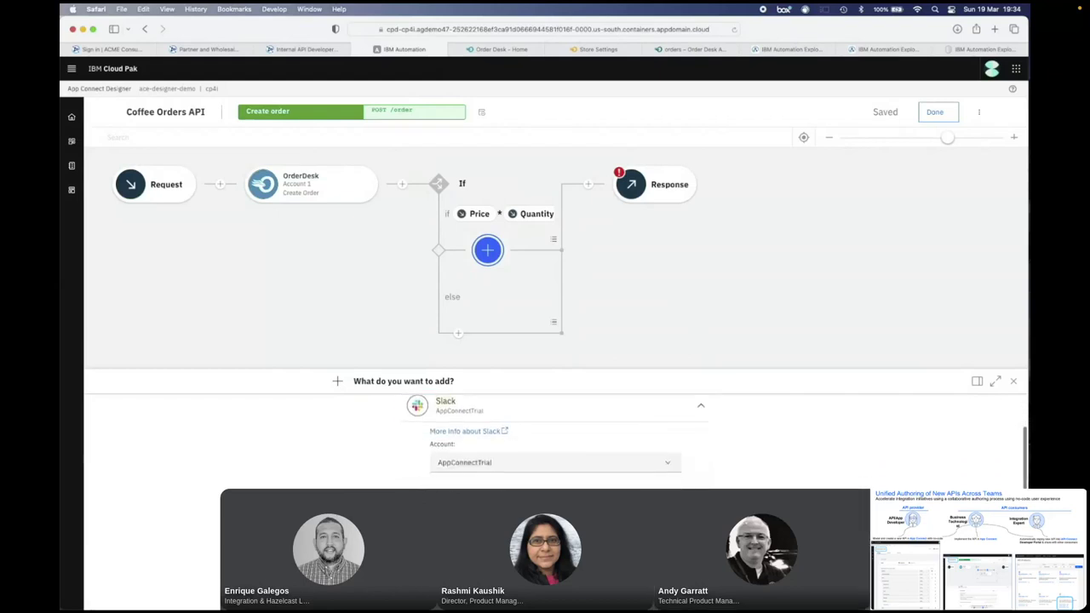
{"action": "scroll", "coordinate": [555, 438], "scroll_direction": "down", "scroll_amount": 5}
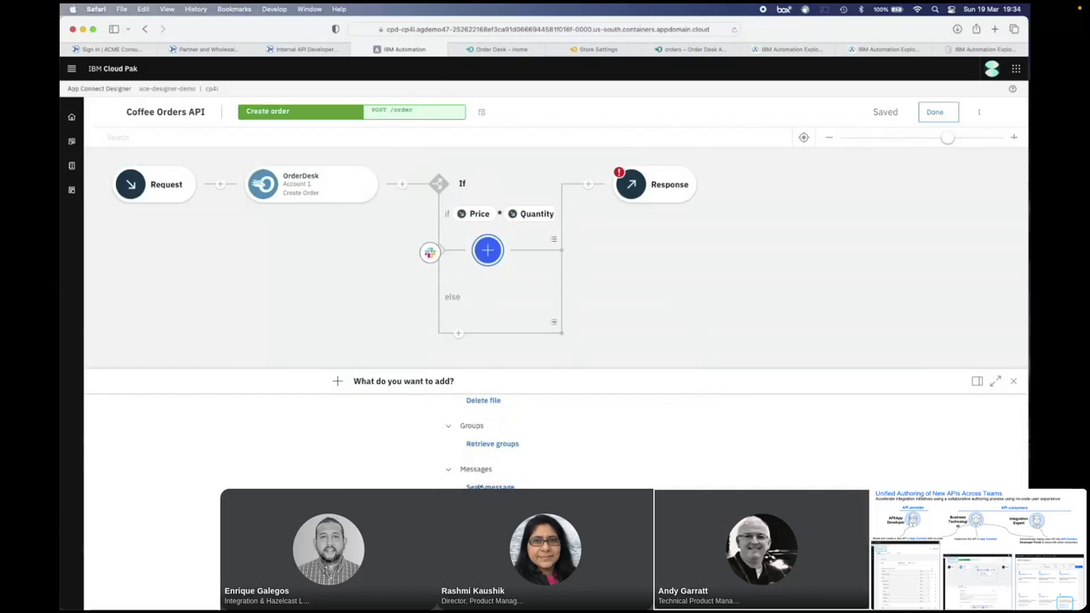
{"action": "left_click", "coordinate": [479, 487]}
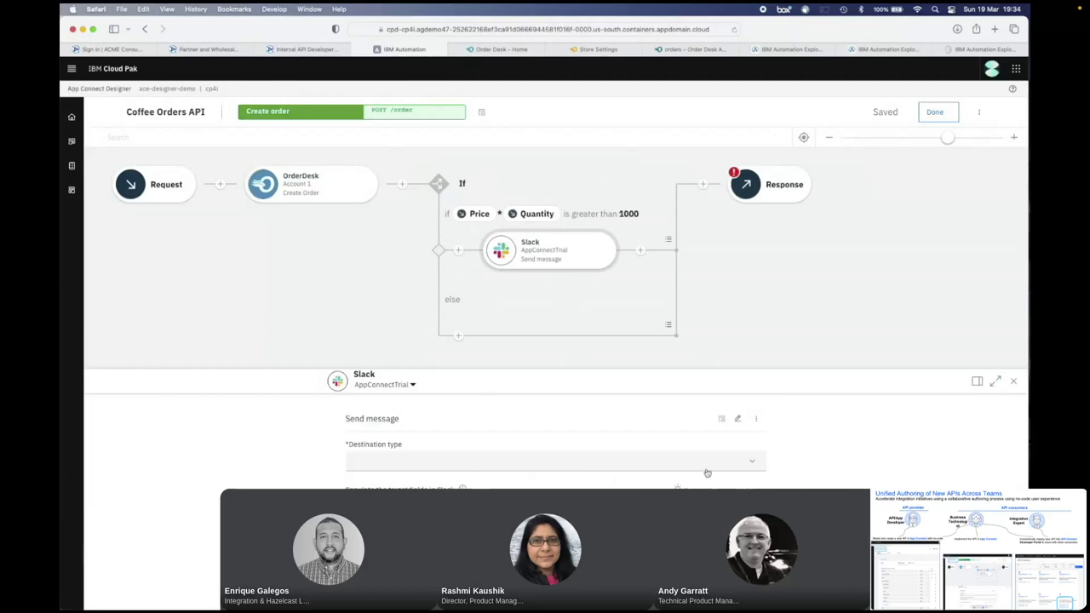
- Choose Channel as the Slack message's destination type
{"action": "left_click", "coordinate": [740, 463]}
{"action": "left_click", "coordinate": [530, 481]}
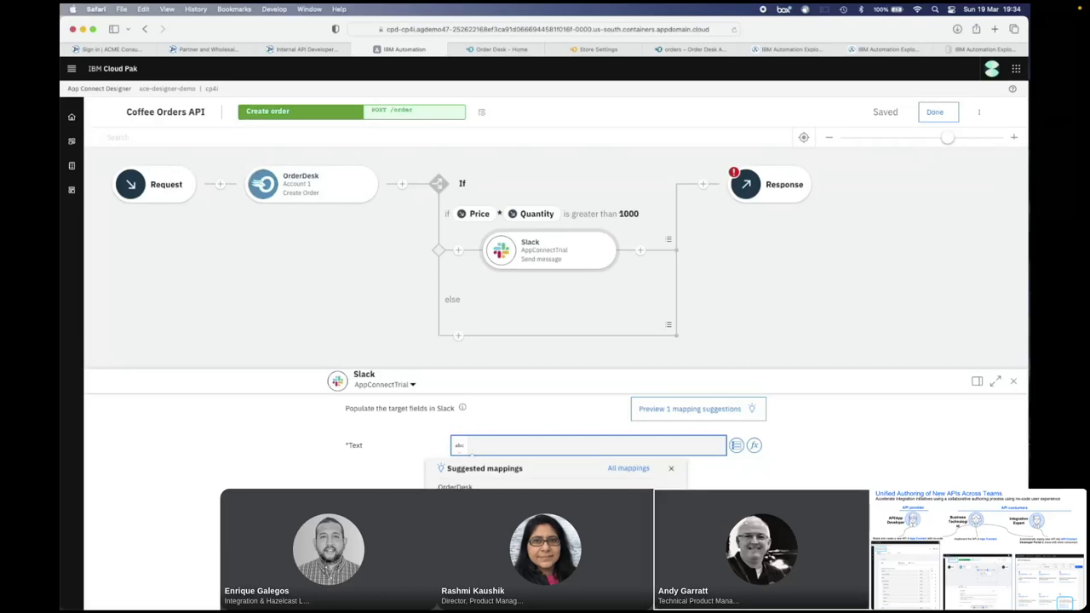
- Check the #acme-coffee-orders channel in Slack, then open the OrderDesk Create Order step's settings
{"action": "scroll", "coordinate": [555, 435], "scroll_direction": "up", "scroll_amount": 3}
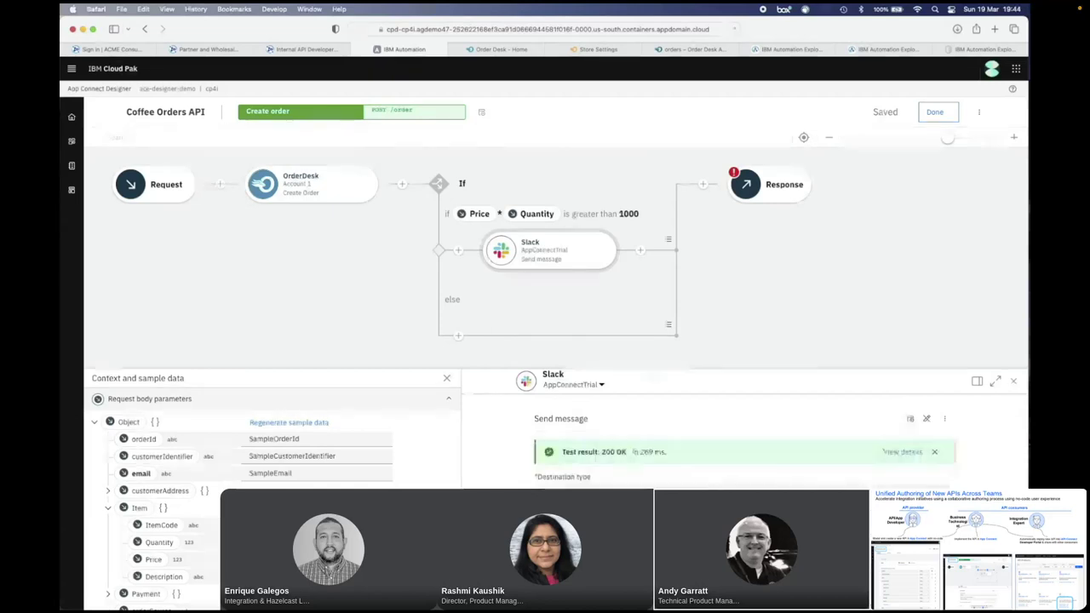
{"action": "key", "text": "super+Tab"}
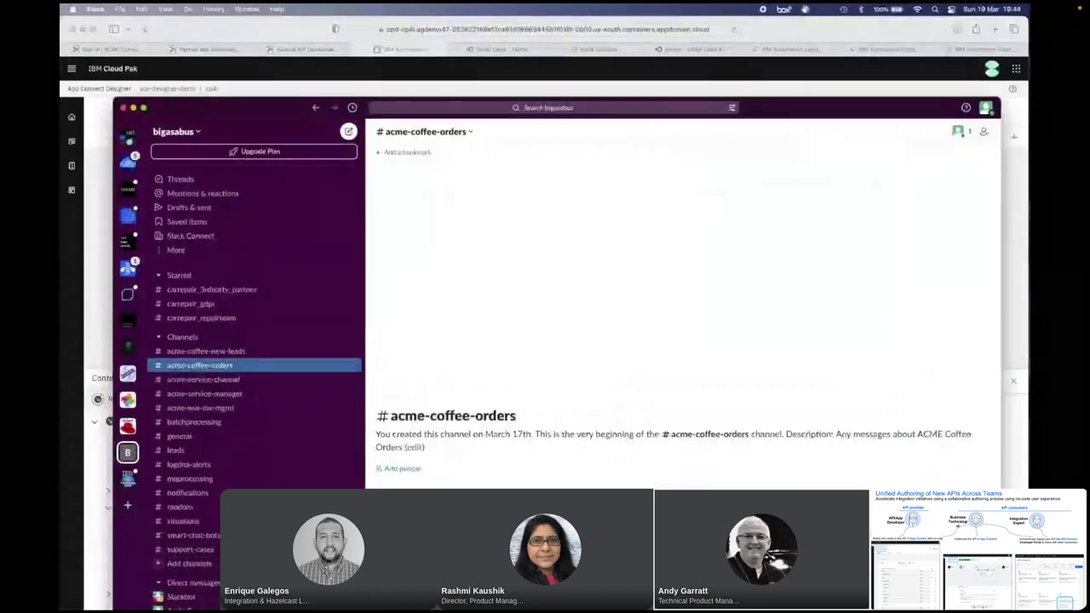
{"action": "key", "text": "super+Tab"}
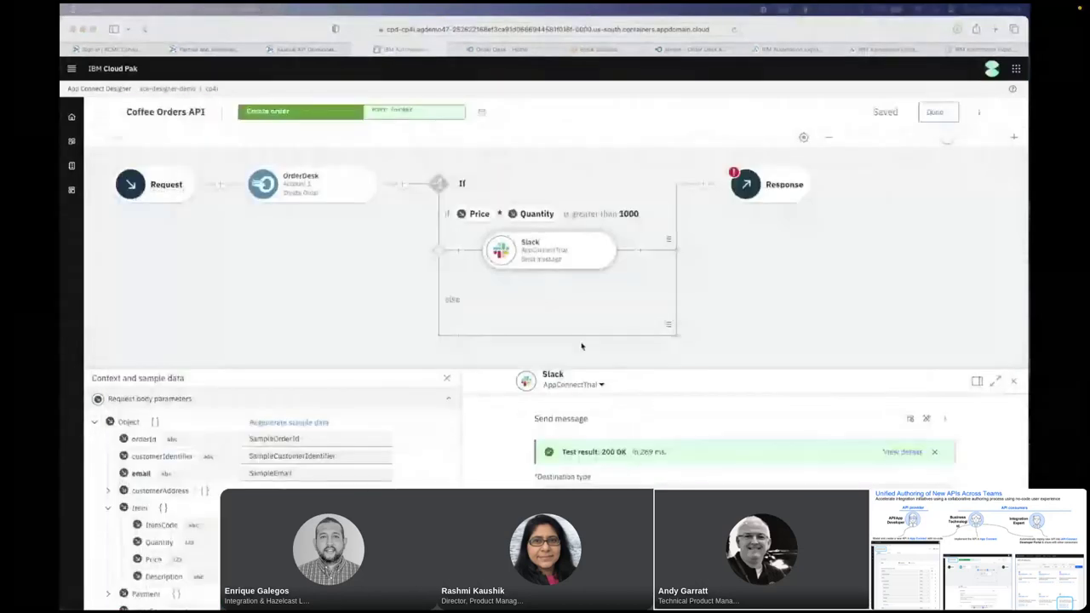
{"action": "left_click", "coordinate": [328, 193]}
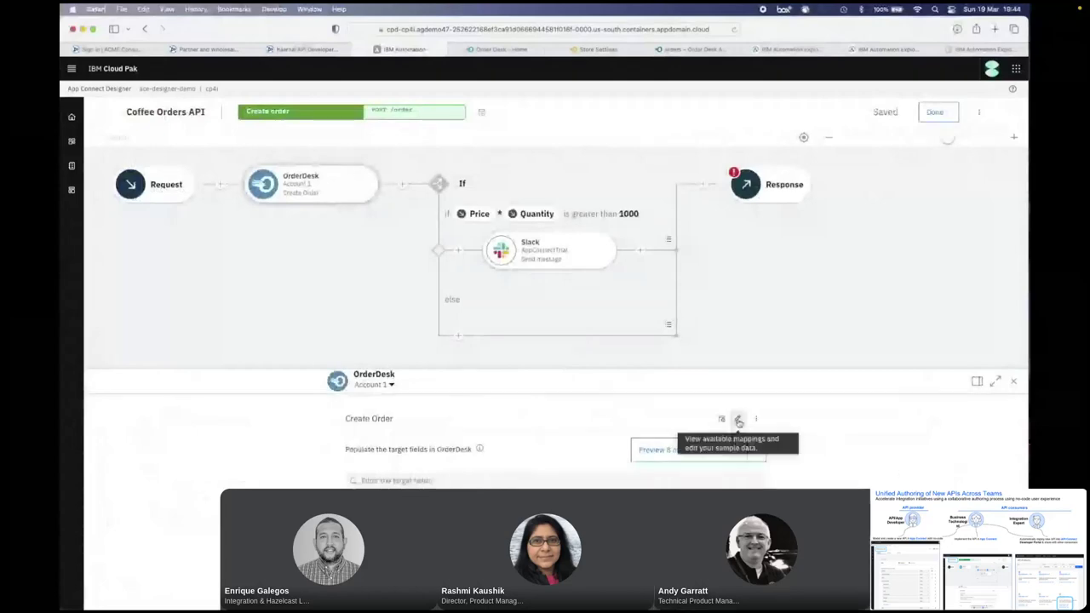
- Regenerate the OrderDesk sample request data with orderId TechConDemo1 and edit the Item fields
{"action": "left_click", "coordinate": [738, 421]}
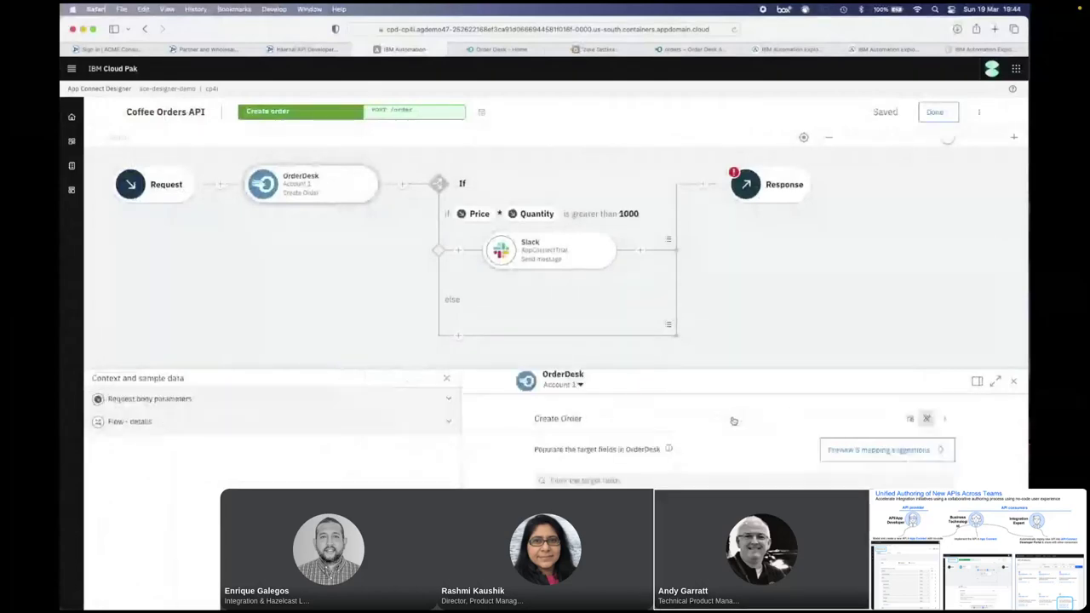
{"action": "left_click", "coordinate": [260, 398]}
{"action": "left_click", "coordinate": [263, 423]}
{"action": "left_click", "coordinate": [337, 439]}
{"action": "type", "text": "TechConDemo1"}
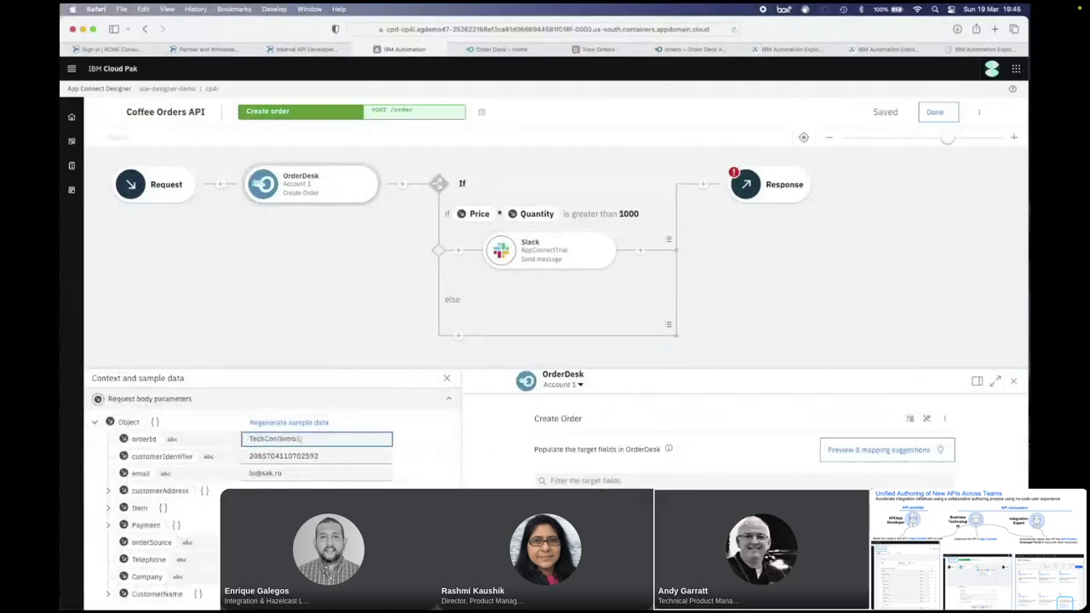
{"action": "left_click", "coordinate": [108, 507]}
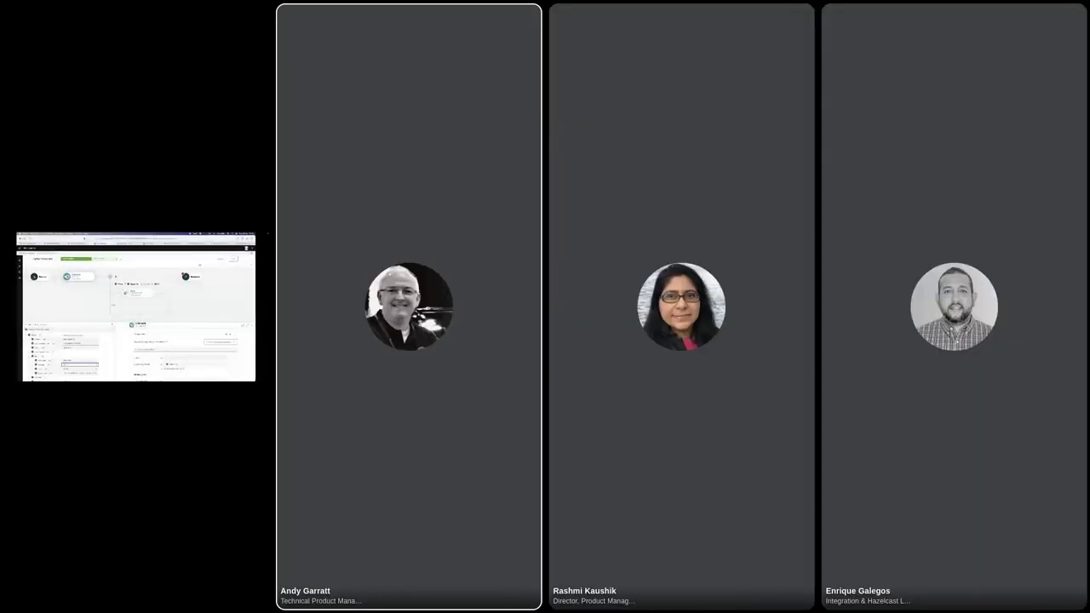
{"action": "left_click", "coordinate": [79, 372]}
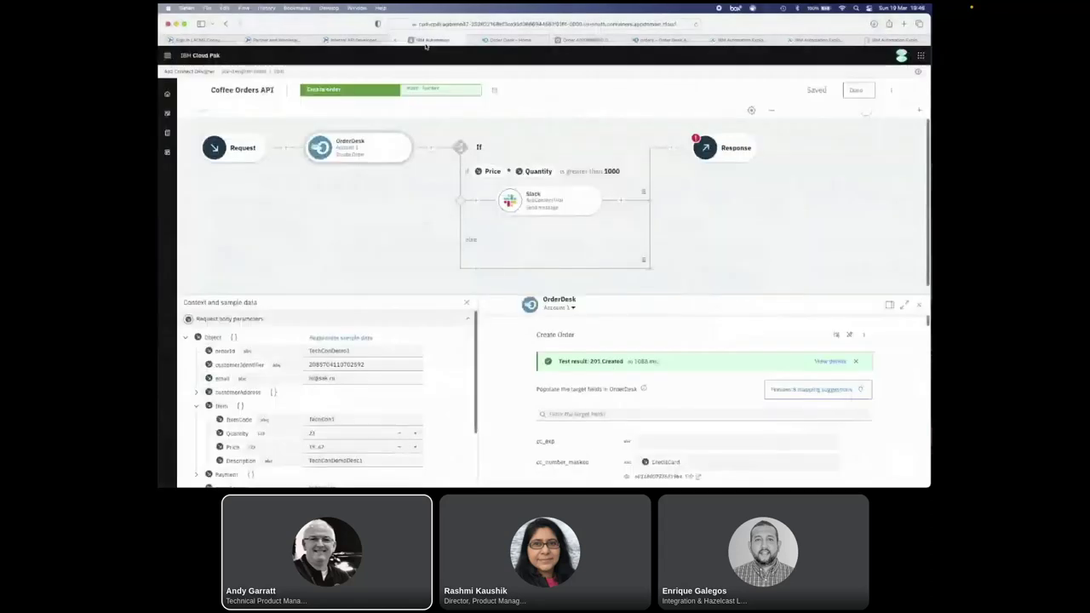
- Map the Response body's orderId from the Request body parameters' orderId
{"action": "left_click", "coordinate": [708, 148]}
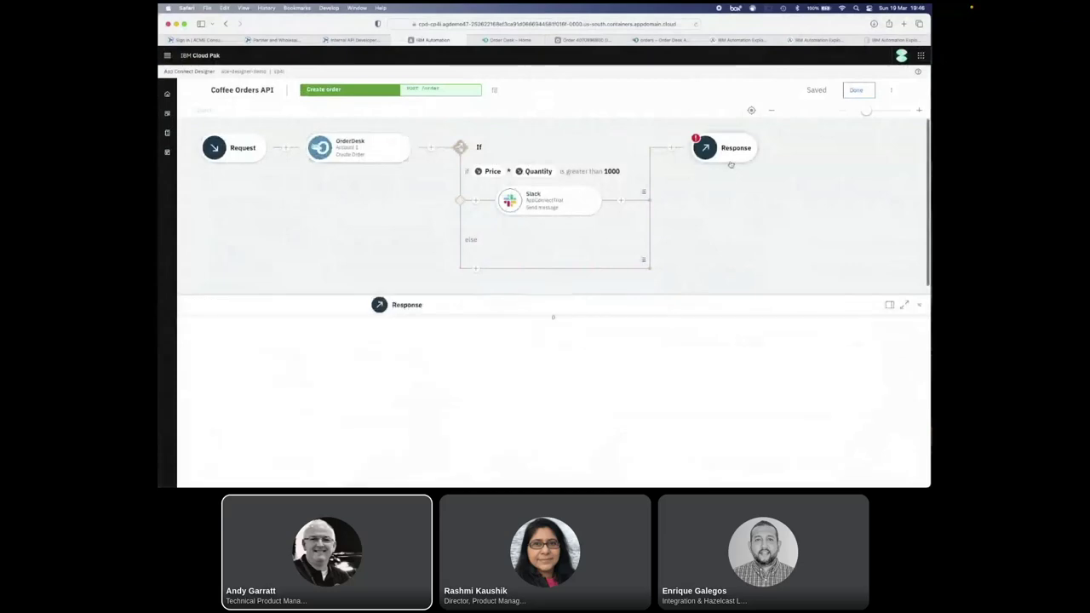
{"action": "left_click", "coordinate": [524, 470]}
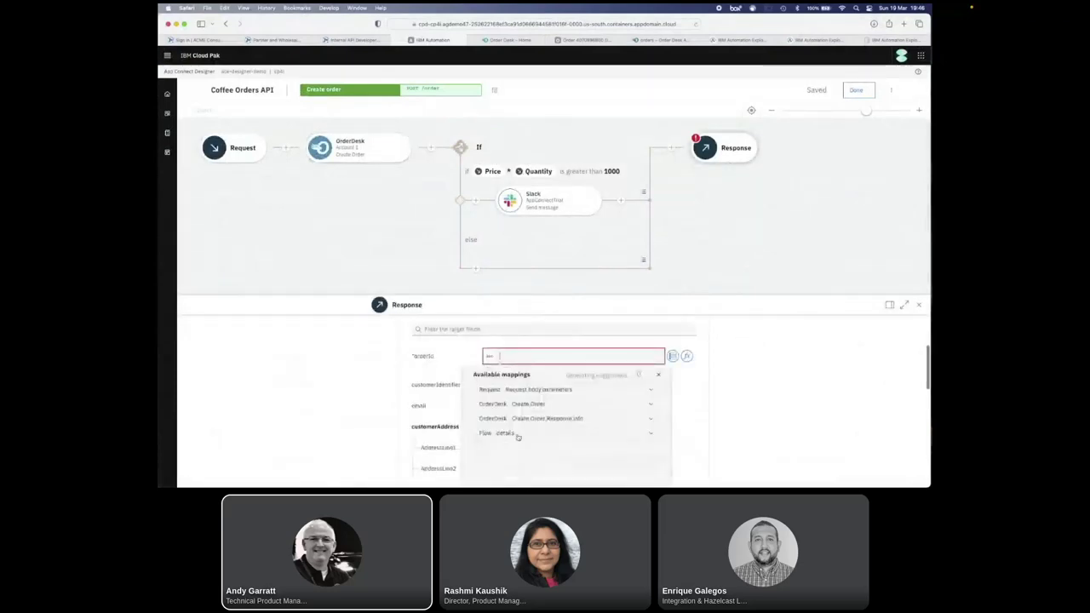
{"action": "left_click", "coordinate": [502, 389]}
{"action": "left_click", "coordinate": [503, 389]}
{"action": "left_click", "coordinate": [503, 389]}
{"action": "left_click", "coordinate": [498, 417]}
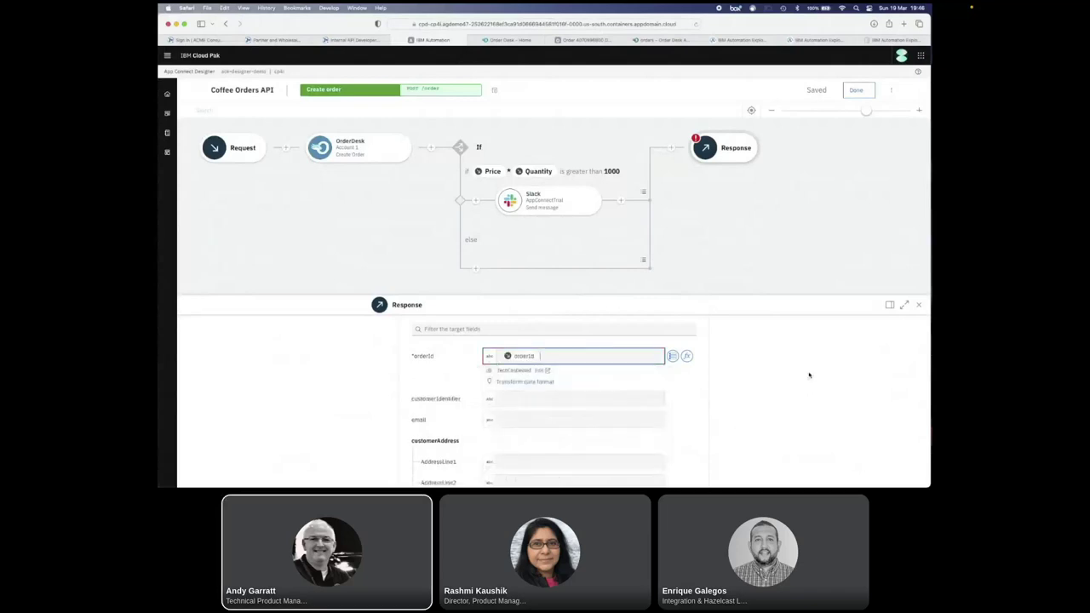
{"action": "scroll", "coordinate": [785, 378], "scroll_direction": "up", "scroll_amount": 3}
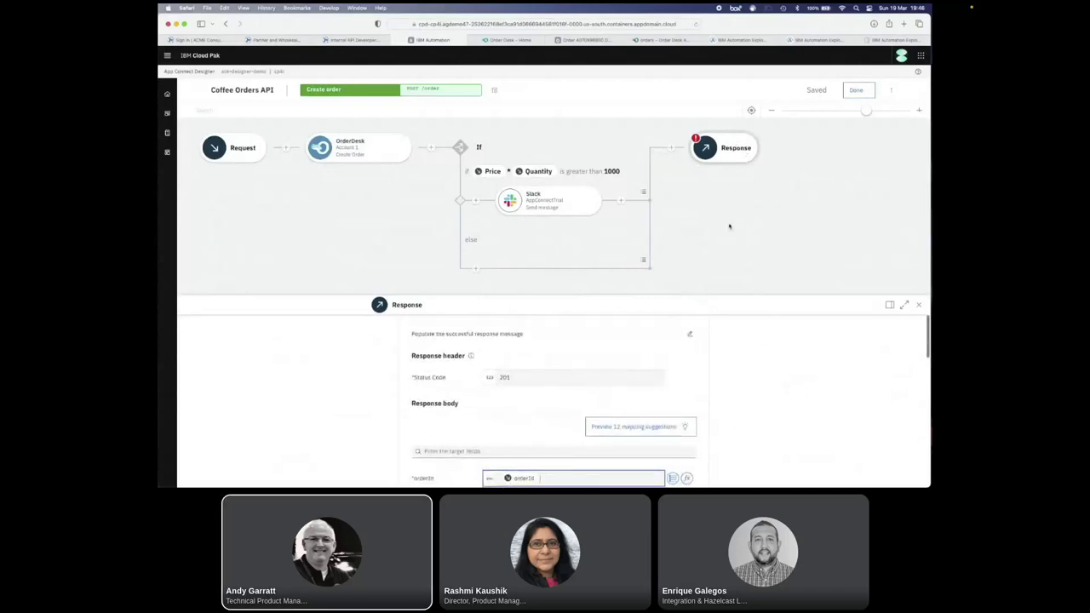
{"action": "scroll", "coordinate": [666, 396], "scroll_direction": "down", "scroll_amount": 3}
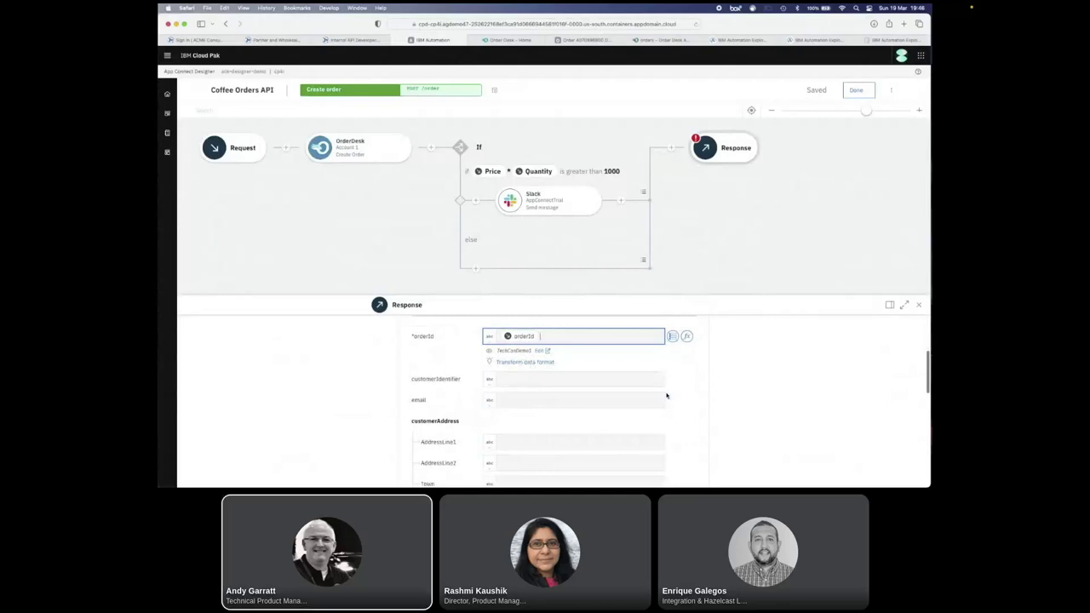
{"action": "scroll", "coordinate": [666, 395], "scroll_direction": "up", "scroll_amount": 2}
- Finish the flow and show the Coffee Orders API's gateway policies
{"action": "left_click", "coordinate": [862, 91]}
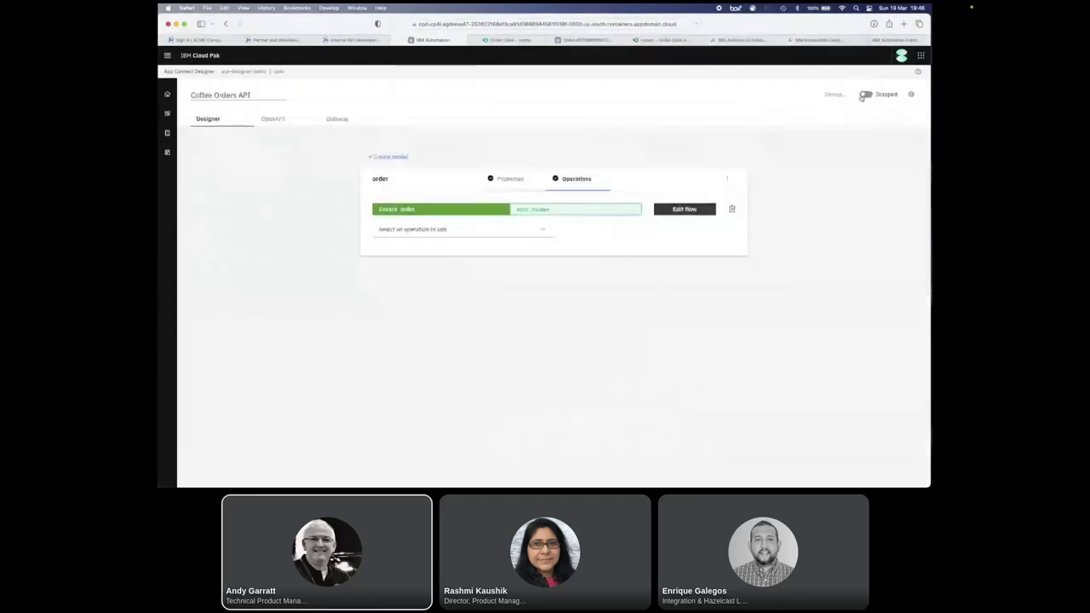
{"action": "left_click", "coordinate": [283, 121]}
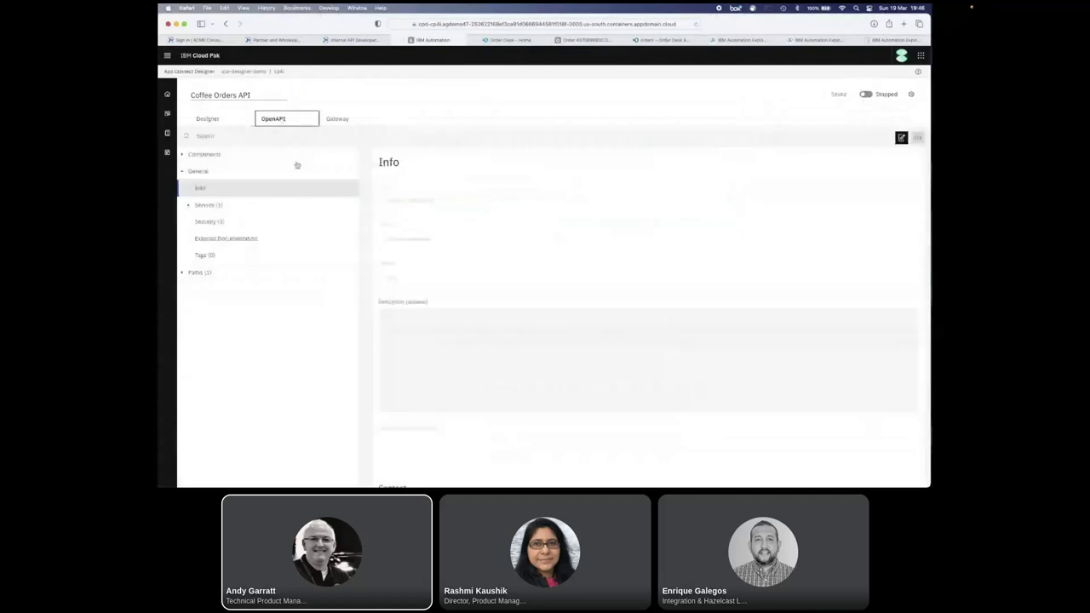
{"action": "left_click", "coordinate": [341, 120]}
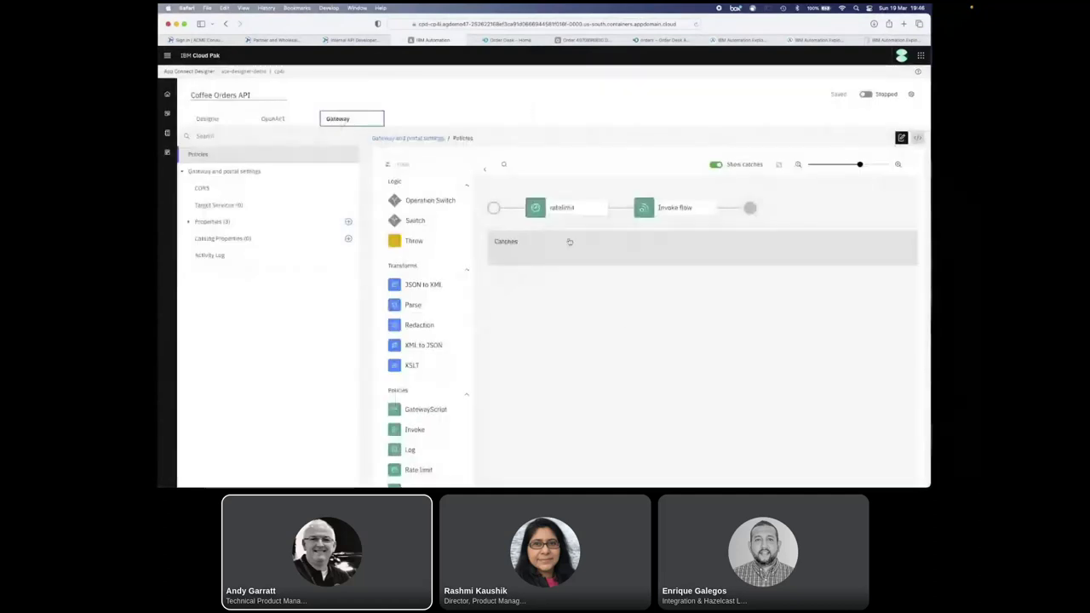
- Keep Plan Default as the ratelimit policy's source
{"action": "left_click", "coordinate": [562, 208]}
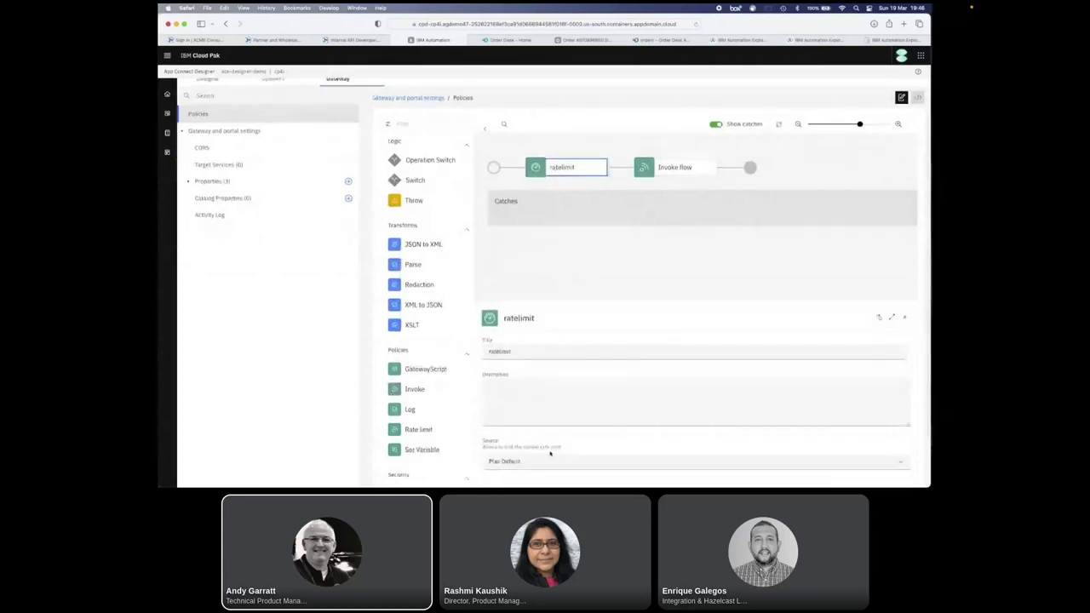
{"action": "left_click", "coordinate": [584, 460]}
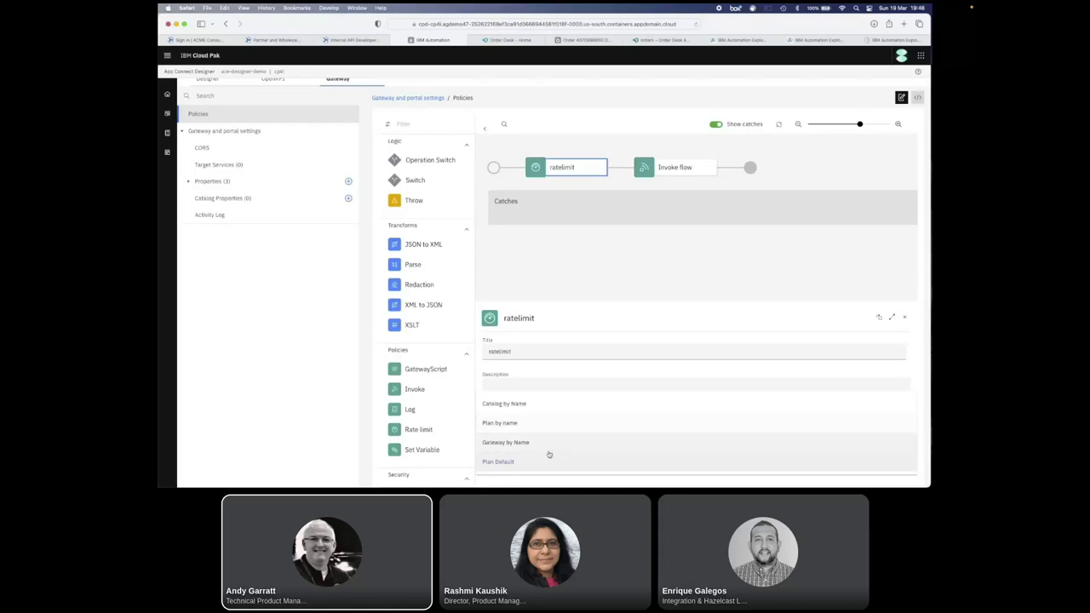
{"action": "left_click", "coordinate": [547, 459]}
{"action": "scroll", "coordinate": [605, 262], "scroll_direction": "up", "scroll_amount": 2}
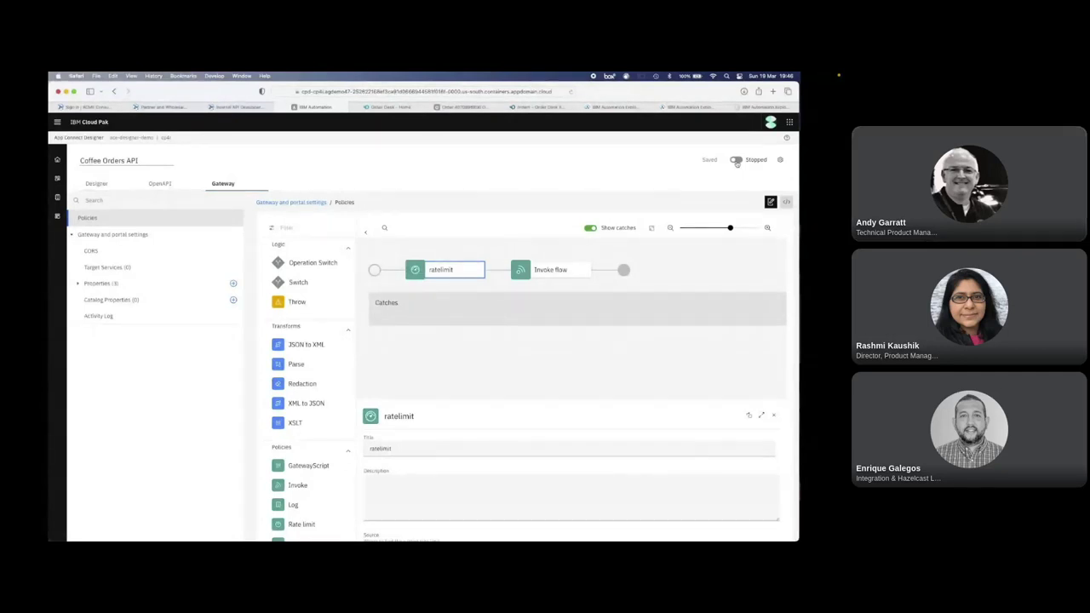
- Start the Coffee Orders API and open POST /order's Try it form
{"action": "left_click", "coordinate": [736, 160]}
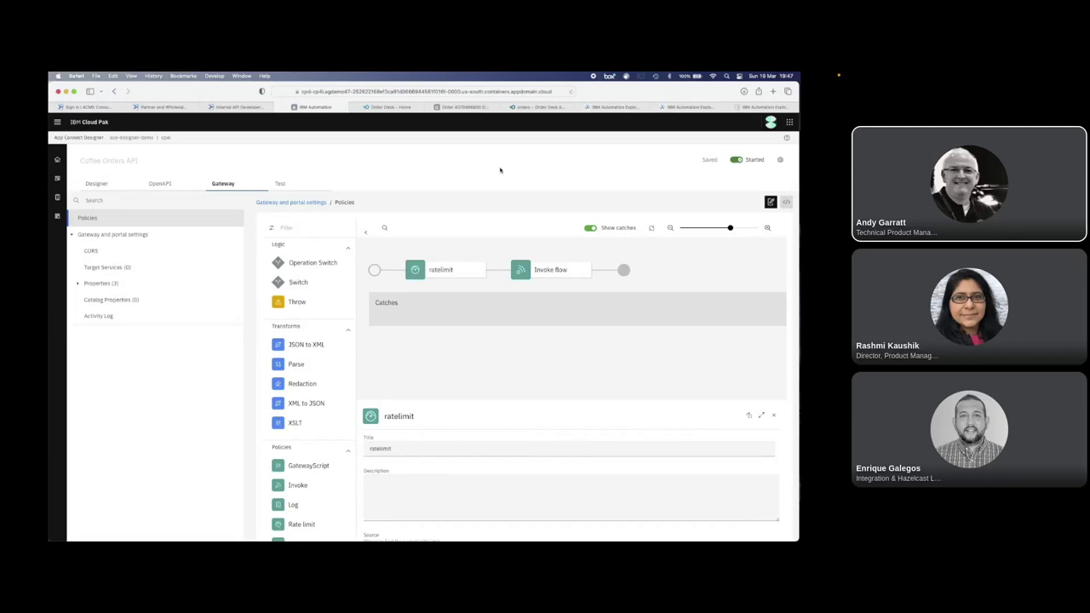
{"action": "left_click", "coordinate": [280, 184]}
{"action": "left_click", "coordinate": [119, 246]}
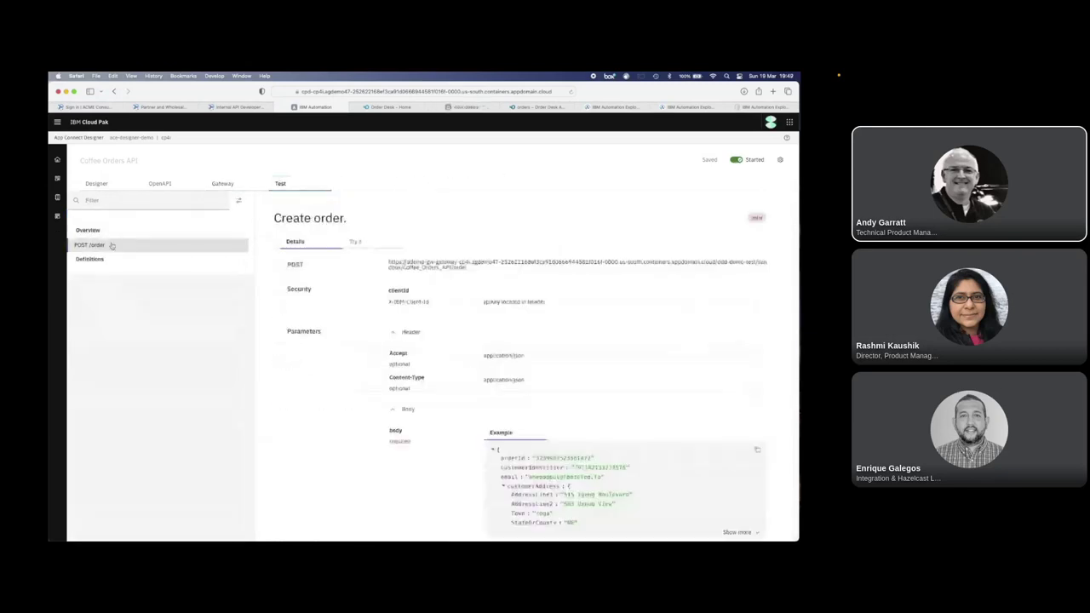
{"action": "scroll", "coordinate": [535, 465], "scroll_direction": "down", "scroll_amount": 10}
{"action": "scroll", "coordinate": [535, 466], "scroll_direction": "up", "scroll_amount": 10}
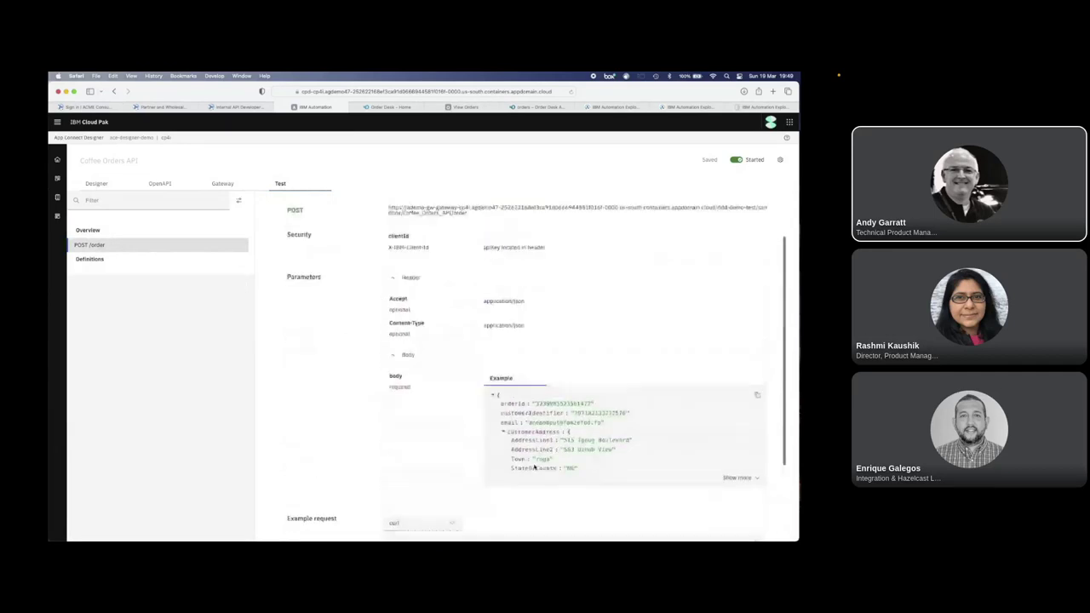
{"action": "left_click", "coordinate": [356, 242]}
{"action": "scroll", "coordinate": [519, 362], "scroll_direction": "down", "scroll_amount": 1}
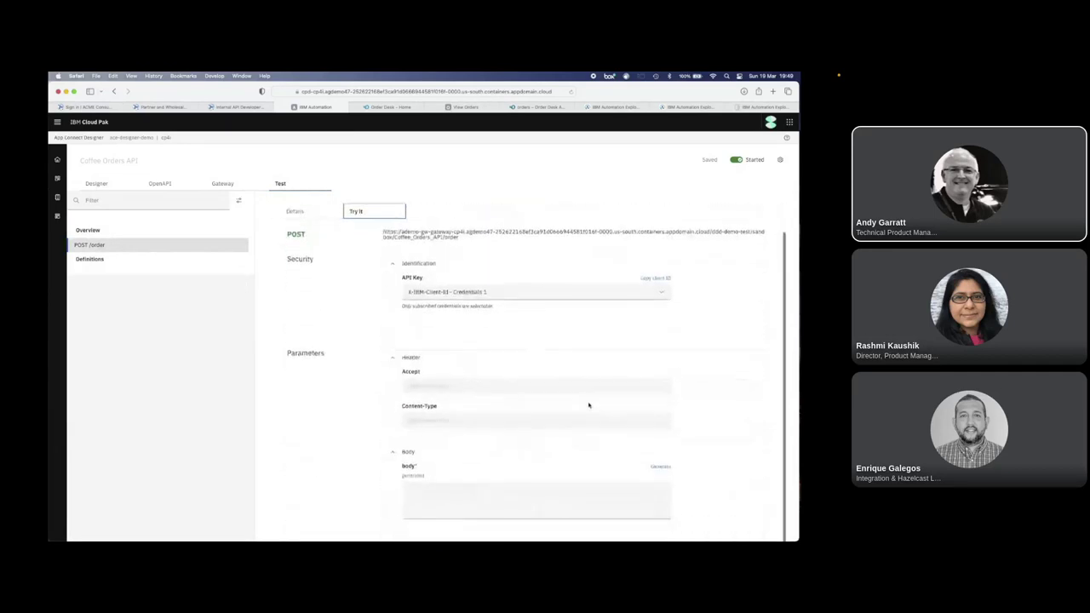
- Generate an example order body and set its ItemCode and Description to TechConDemo2
{"action": "left_click", "coordinate": [662, 469]}
{"action": "left_click", "coordinate": [580, 509]}
{"action": "scroll", "coordinate": [580, 509], "scroll_direction": "down", "scroll_amount": 5}
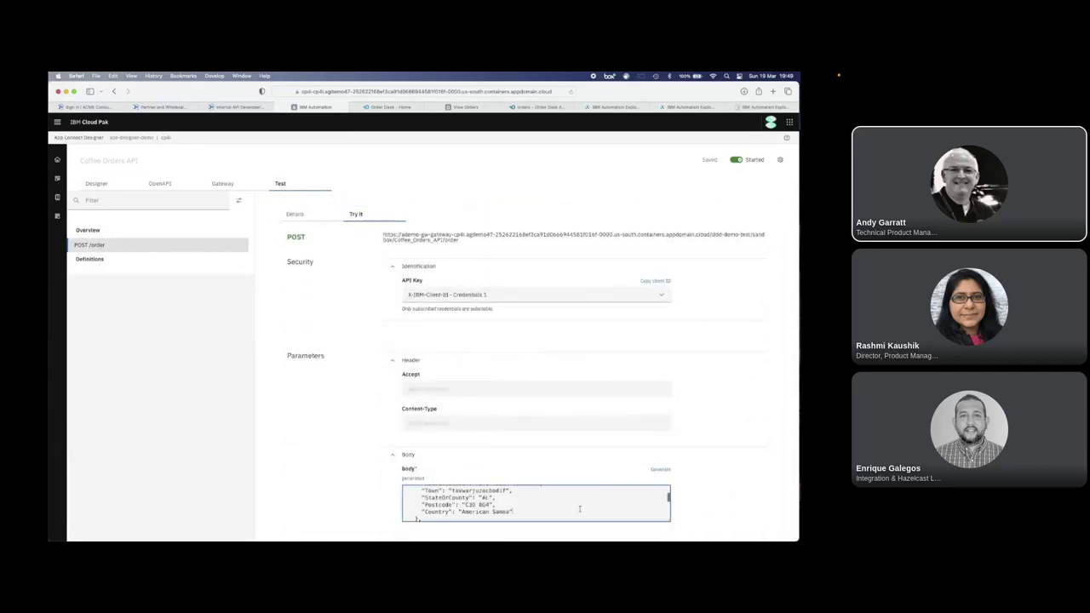
{"action": "scroll", "coordinate": [574, 509], "scroll_direction": "up", "scroll_amount": 8}
{"action": "scroll", "coordinate": [571, 509], "scroll_direction": "down", "scroll_amount": 2}
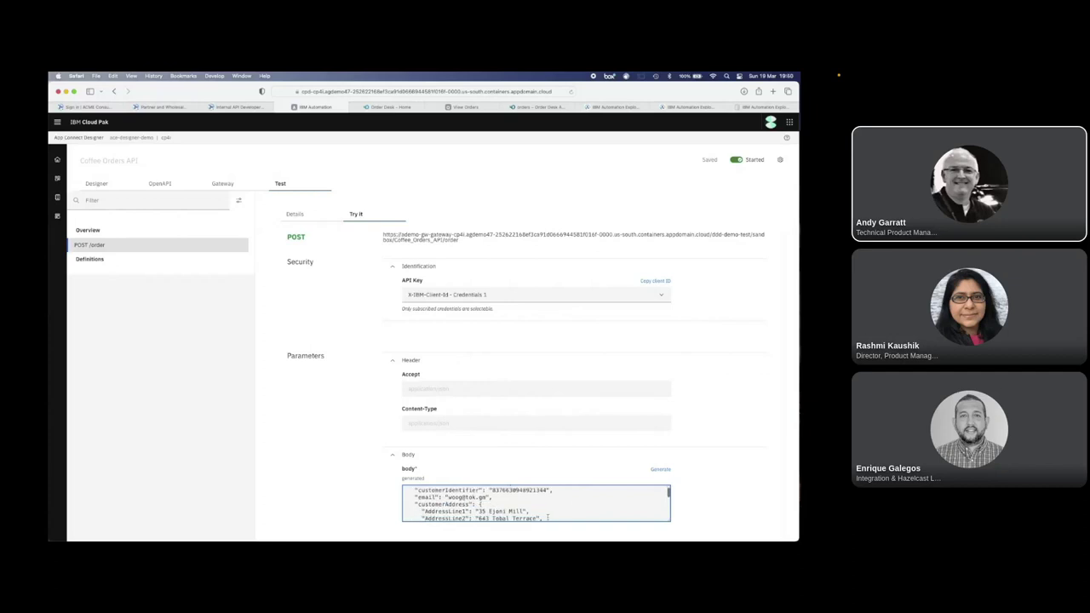
{"action": "scroll", "coordinate": [503, 503], "scroll_direction": "down", "scroll_amount": 5}
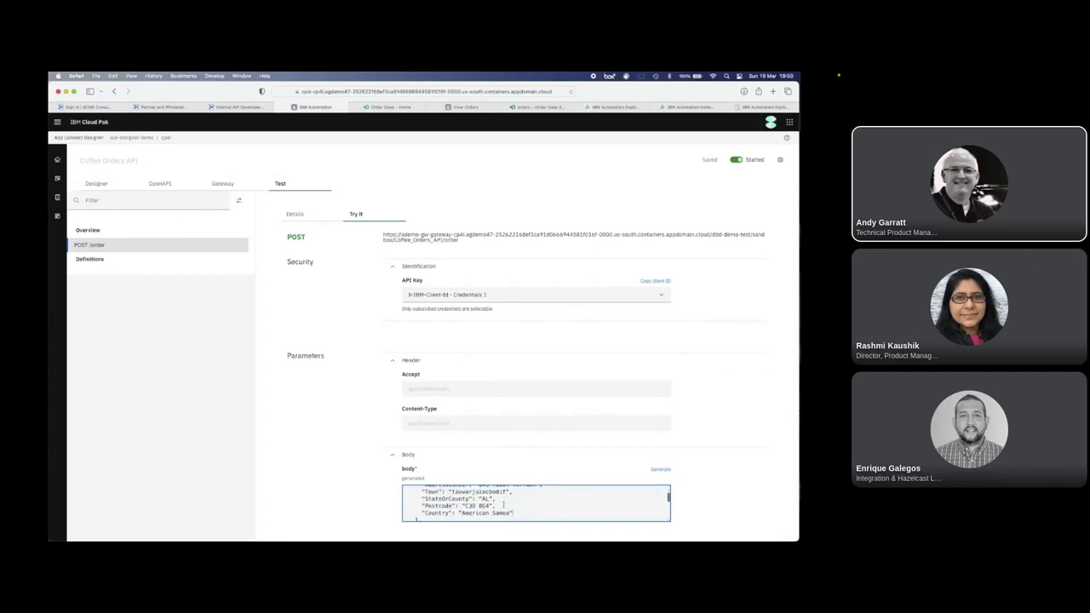
{"action": "double_click", "coordinate": [487, 493]}
{"action": "type", "text": "TechConDemo2"}
{"action": "double_click", "coordinate": [485, 493]}
{"action": "left_click_drag", "start_coordinate": [475, 514], "coordinate": [654, 514]}
{"action": "type", "text": "TechConDemo2"}
{"action": "left_click_drag", "start_coordinate": [521, 515], "coordinate": [638, 514]}
{"action": "key", "text": "BackSpace"}
{"action": "type", "text": "Desc"}
- Set Quantity to 120 and send the test order, getting 201 Created
{"action": "double_click", "coordinate": [482, 499]}
{"action": "type", "text": "120"}
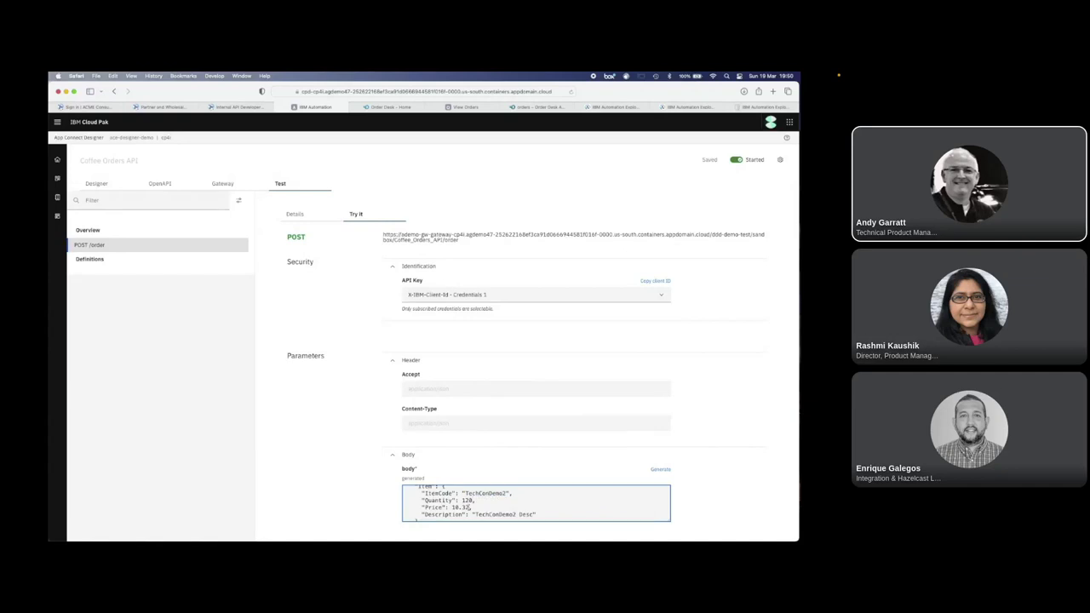
{"action": "scroll", "coordinate": [705, 481], "scroll_direction": "down", "scroll_amount": 2}
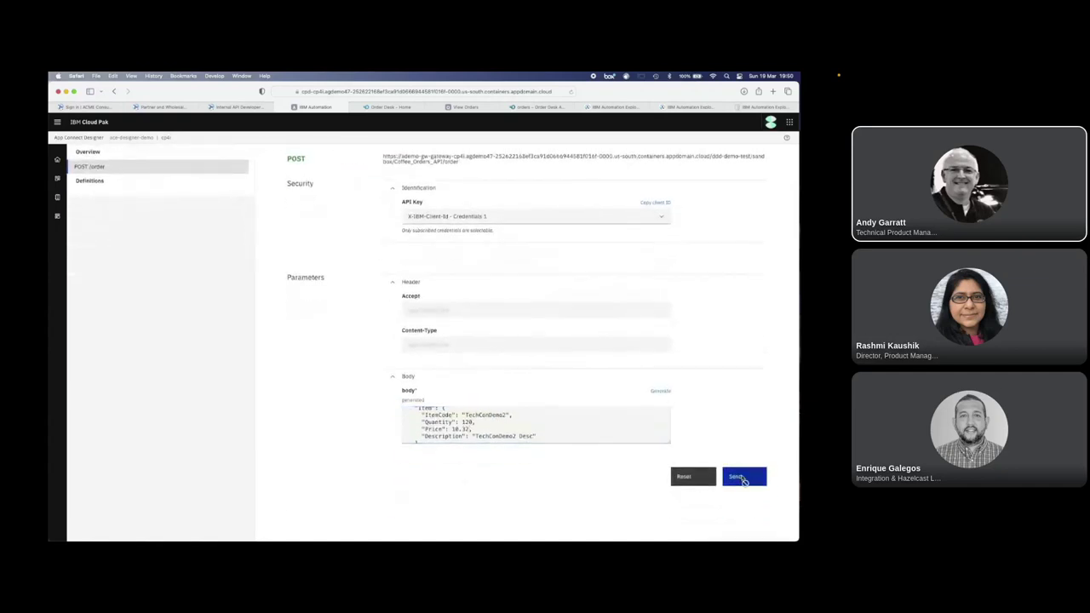
{"action": "left_click", "coordinate": [741, 475]}
{"action": "scroll", "coordinate": [741, 477], "scroll_direction": "down", "scroll_amount": 2}
{"action": "scroll", "coordinate": [741, 479], "scroll_direction": "down", "scroll_amount": 2}
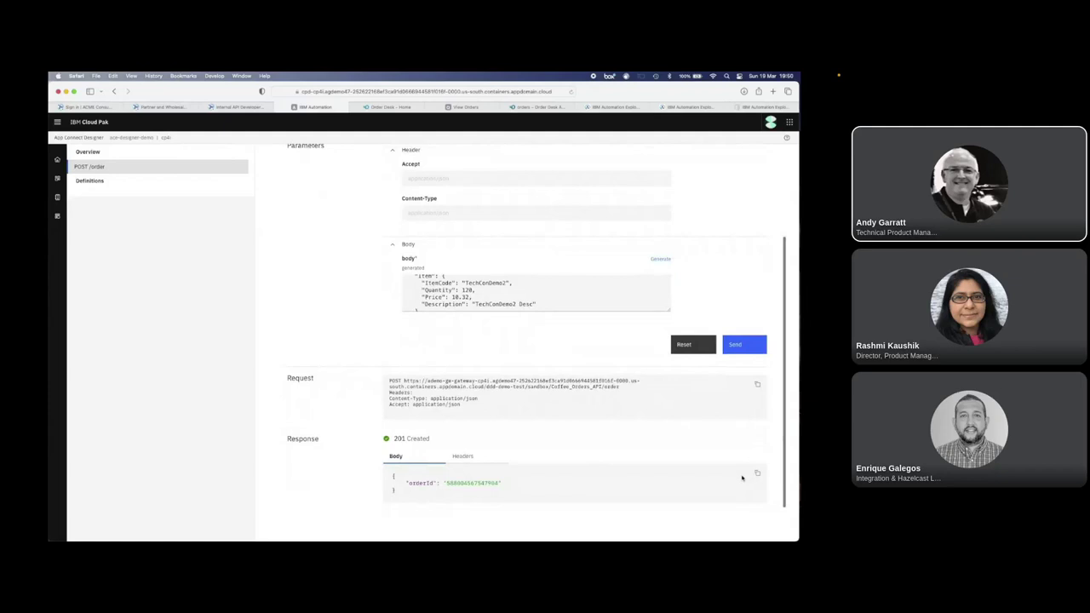
{"action": "left_click", "coordinate": [465, 106]}
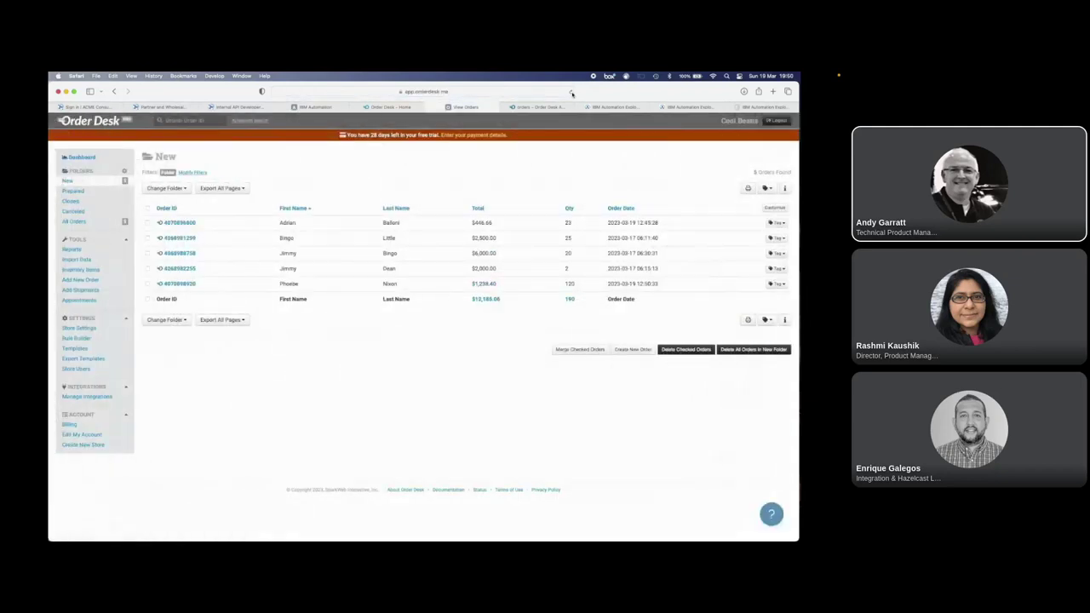
- Open the newest order's detail page from Order Desk's New orders list
{"action": "left_click", "coordinate": [178, 283]}
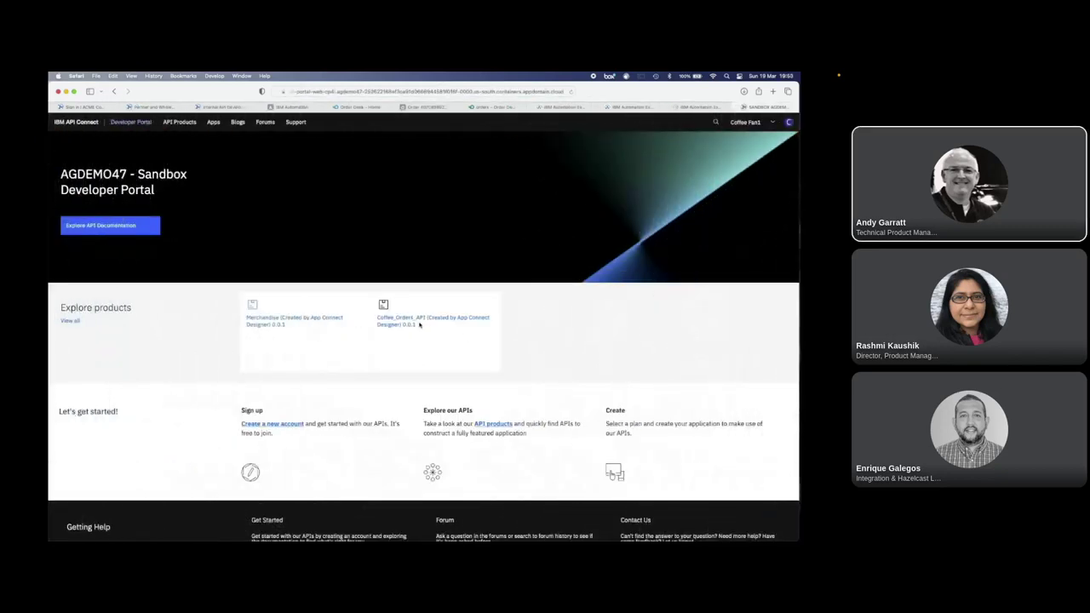
- Open the Coffee Orders 3.0.0 product page, highlighting its Coffee Order API 3.0.0 description
{"action": "left_click", "coordinate": [413, 324]}
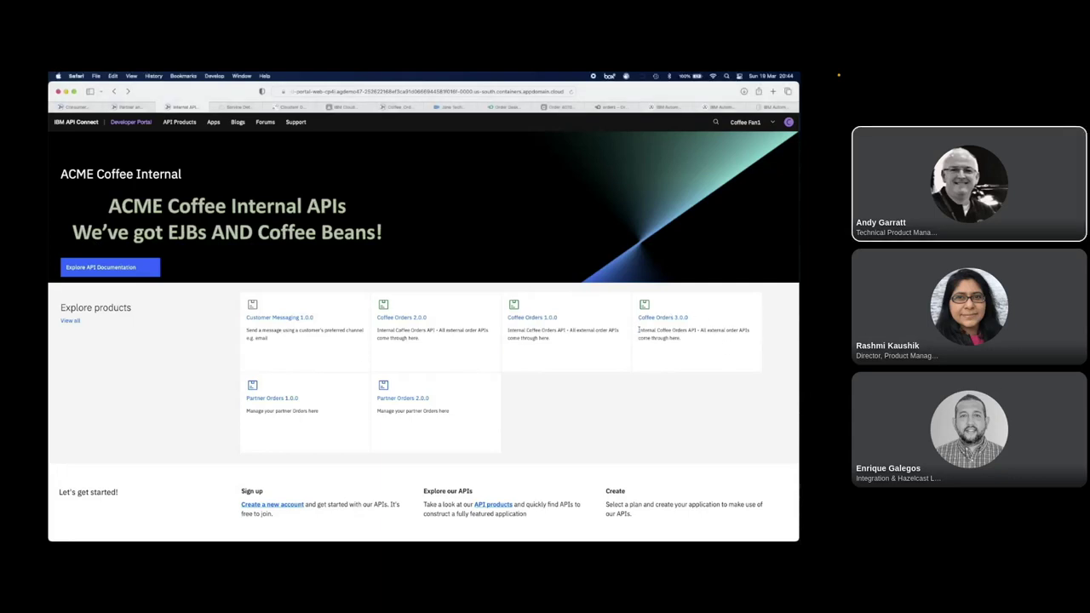
{"action": "left_click_drag", "start_coordinate": [639, 330], "coordinate": [678, 337]}
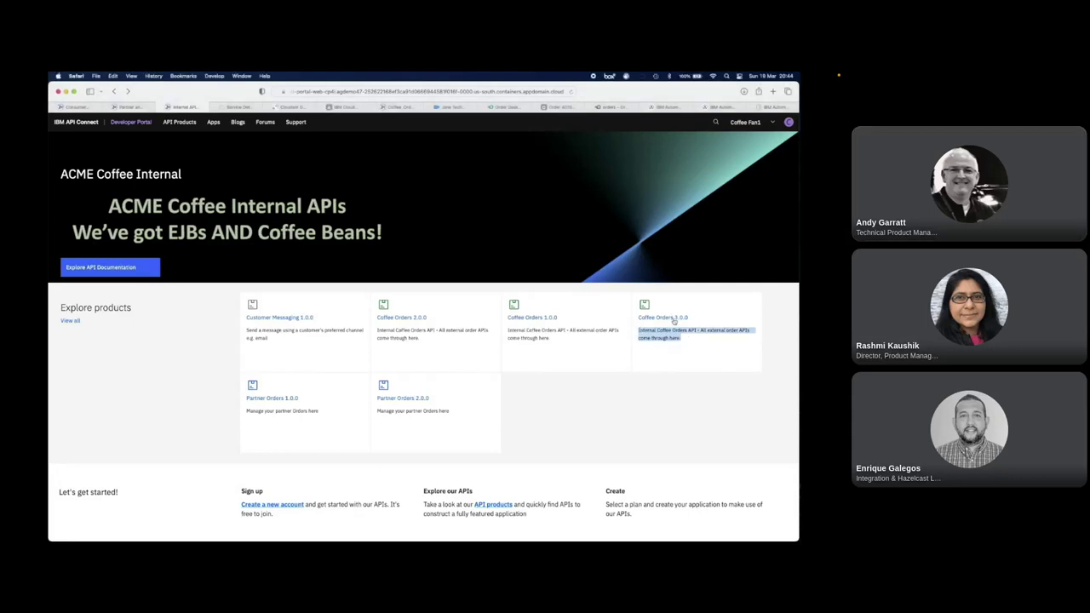
{"action": "left_click", "coordinate": [670, 317]}
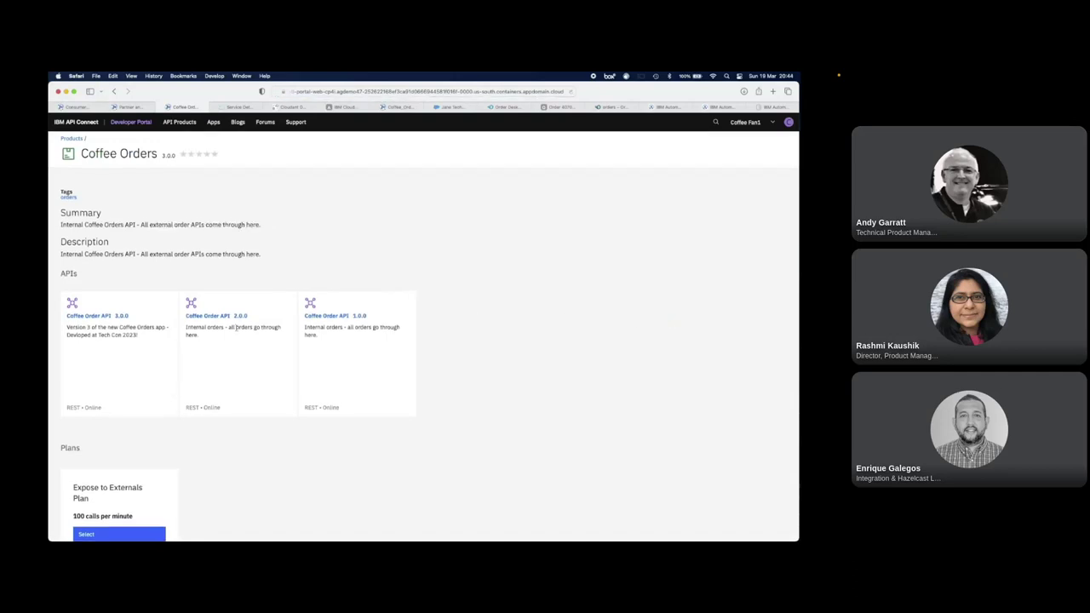
{"action": "left_click_drag", "start_coordinate": [68, 331], "coordinate": [143, 338]}
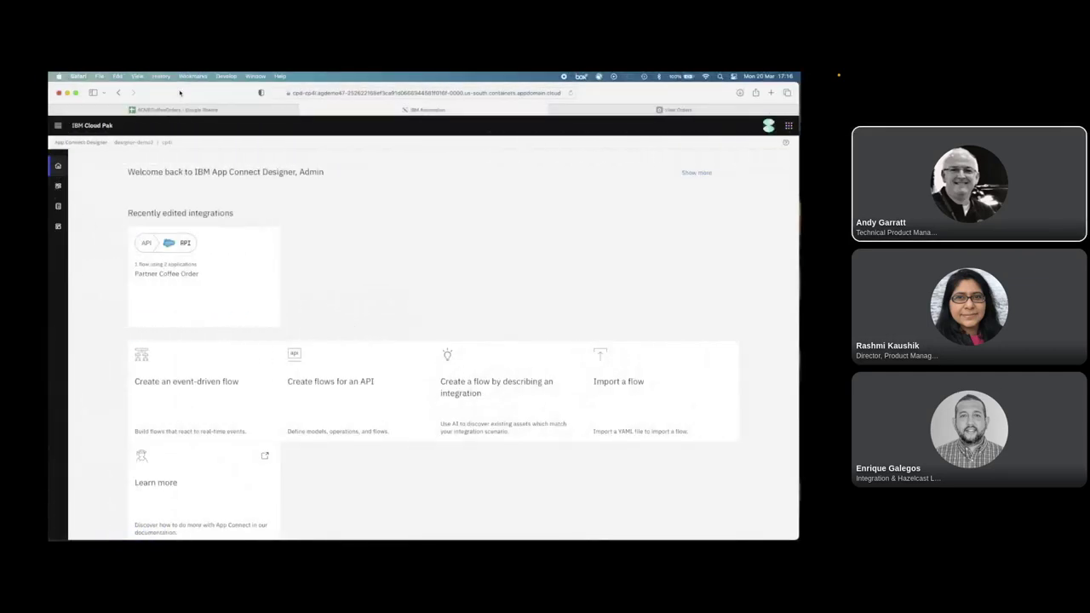
{"action": "left_click", "coordinate": [186, 110]}
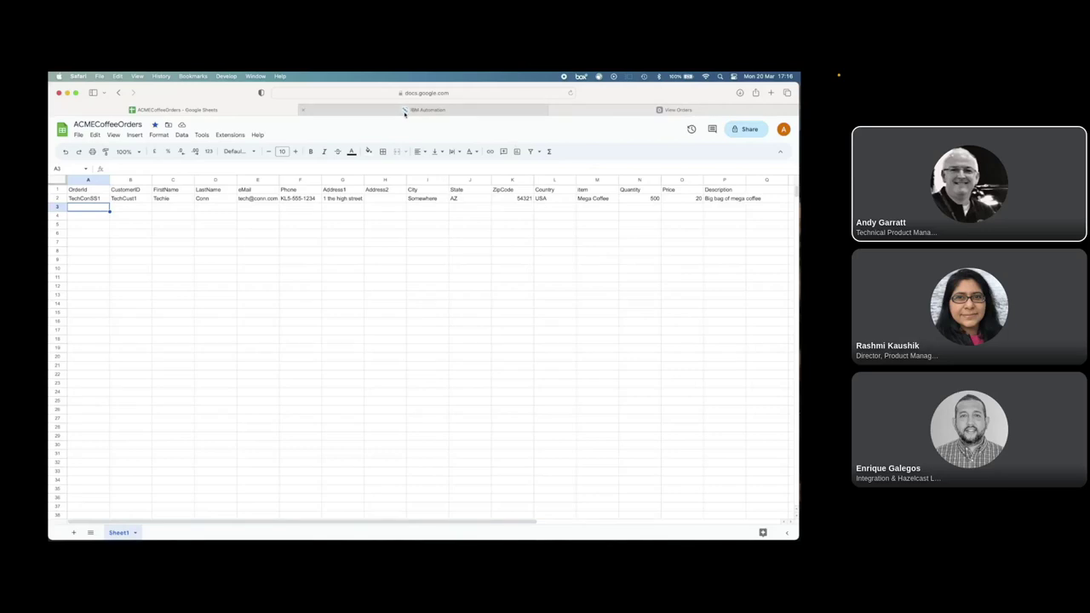
{"action": "left_click", "coordinate": [602, 112]}
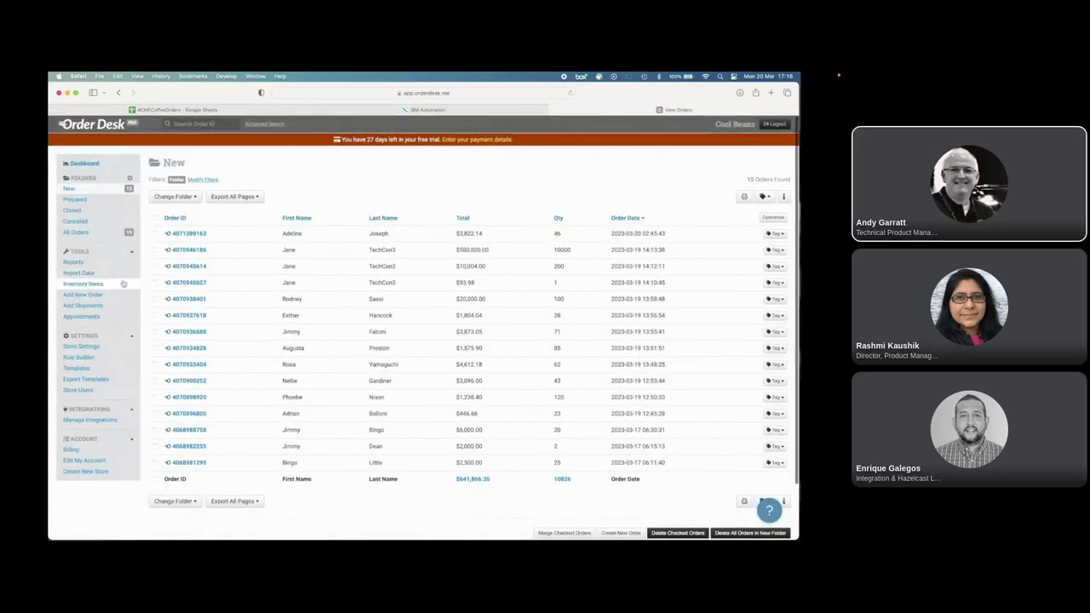
{"action": "left_click", "coordinate": [459, 110]}
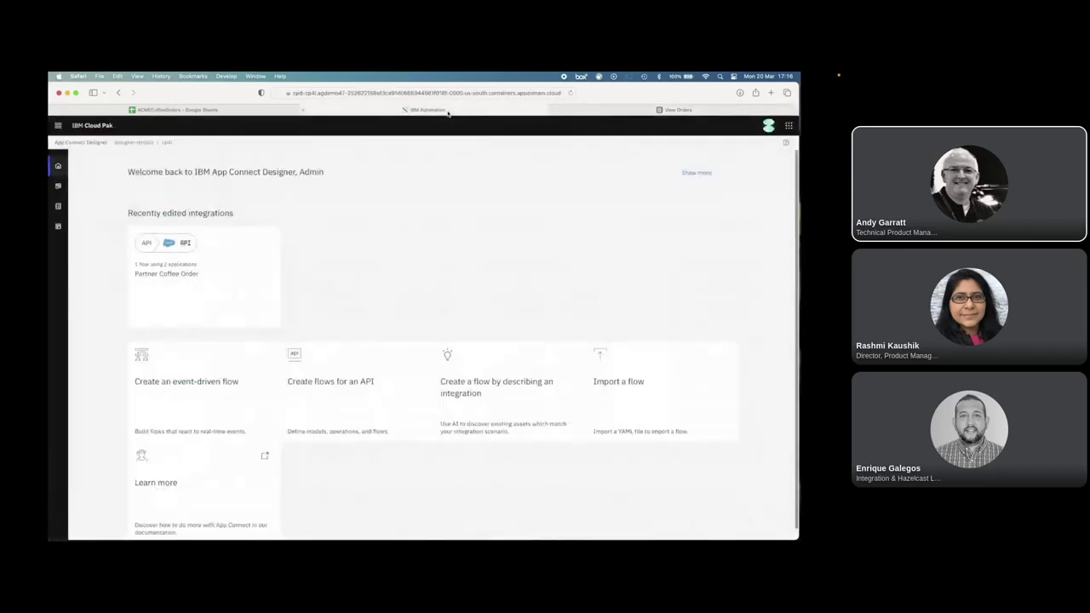
{"action": "left_click", "coordinate": [58, 207]}
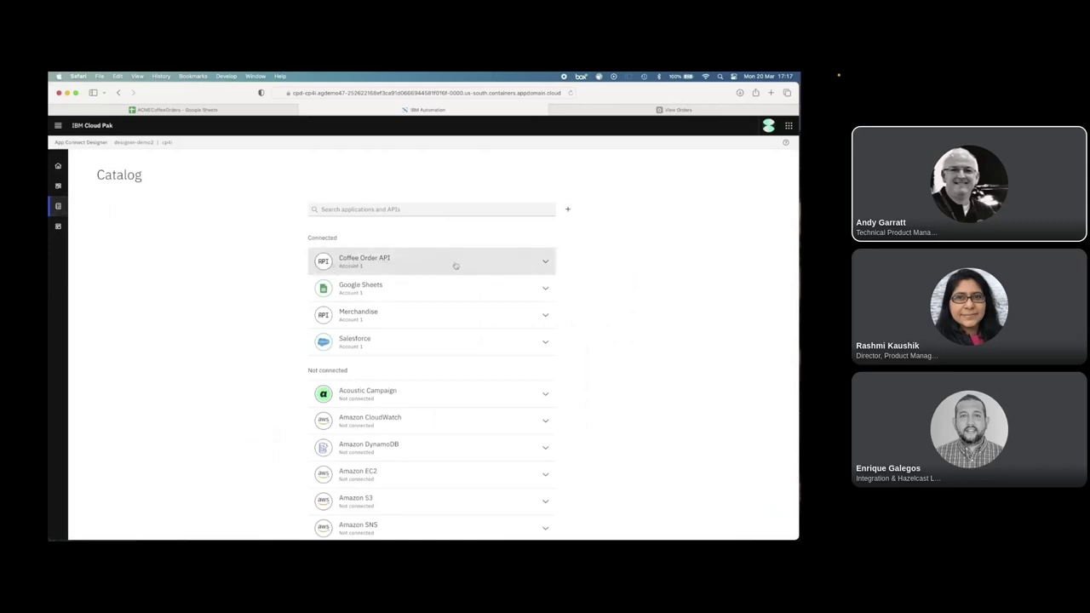
{"action": "left_click", "coordinate": [546, 263]}
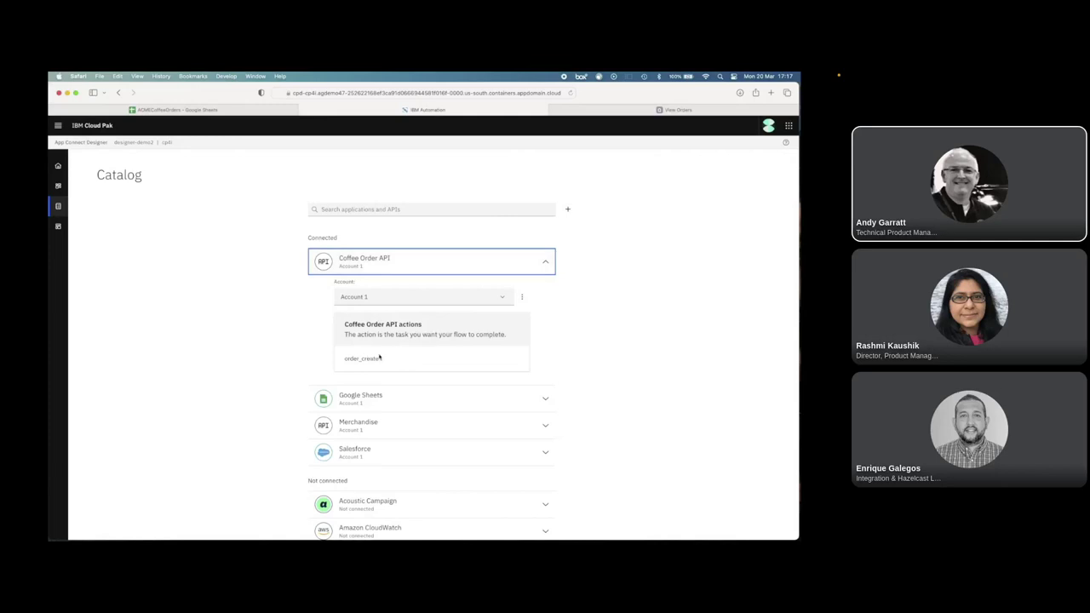
{"action": "left_click", "coordinate": [542, 407]}
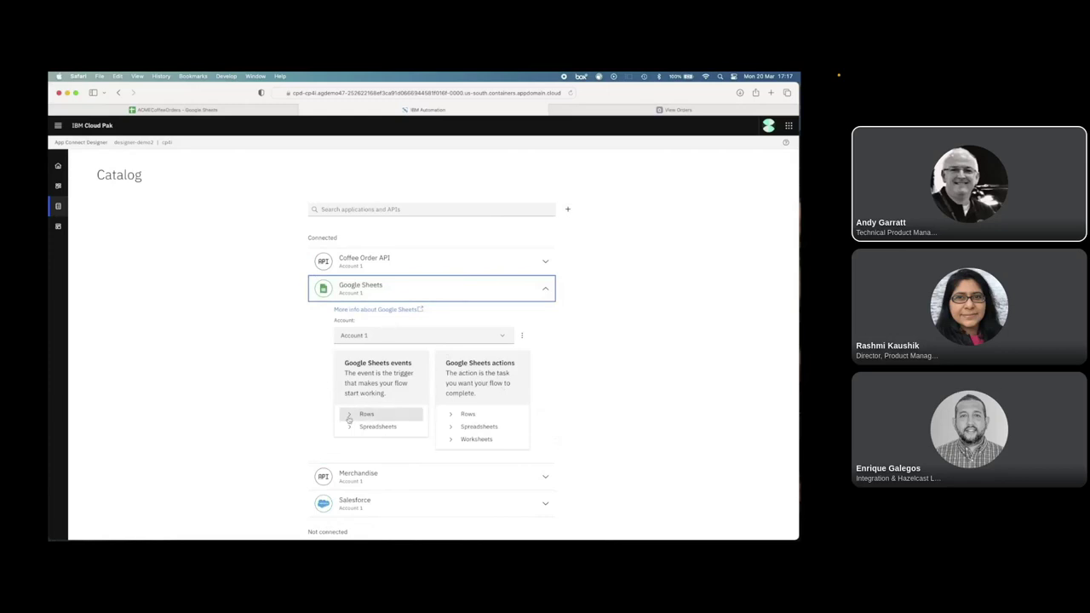
{"action": "left_click", "coordinate": [350, 416]}
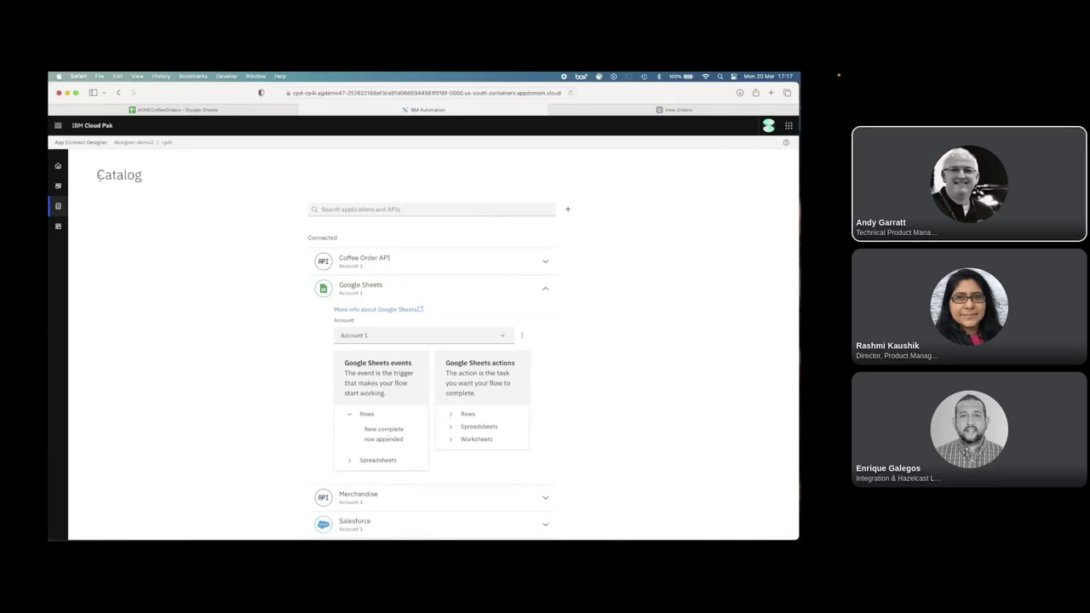
{"action": "left_click", "coordinate": [59, 166]}
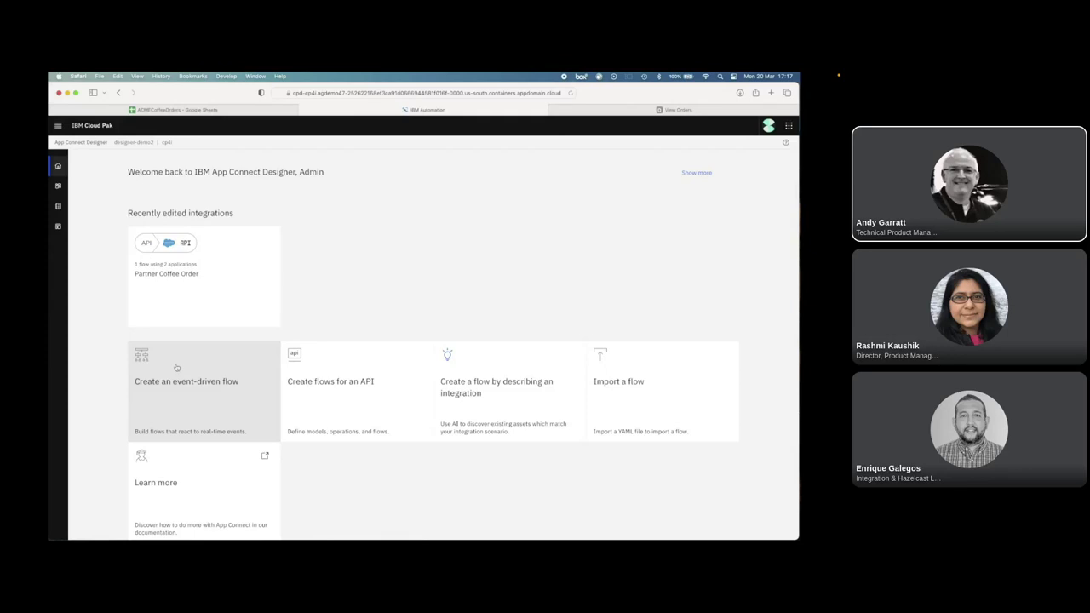
- Start a new event-driven flow and name it 'Place coffee orders from spreadsheet'
{"action": "left_click", "coordinate": [176, 367]}
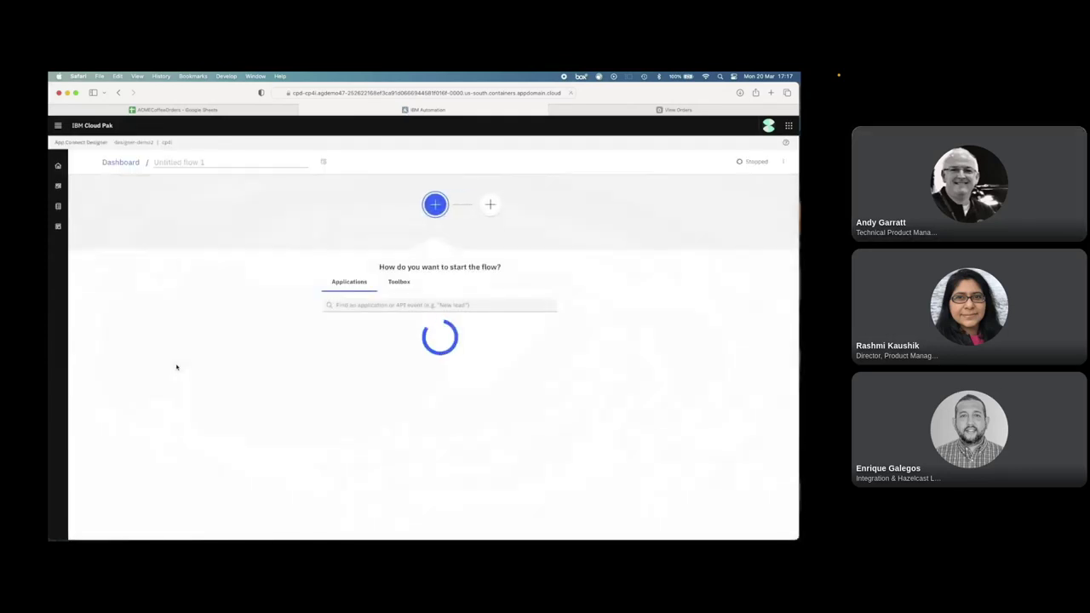
{"action": "left_click", "coordinate": [171, 161]}
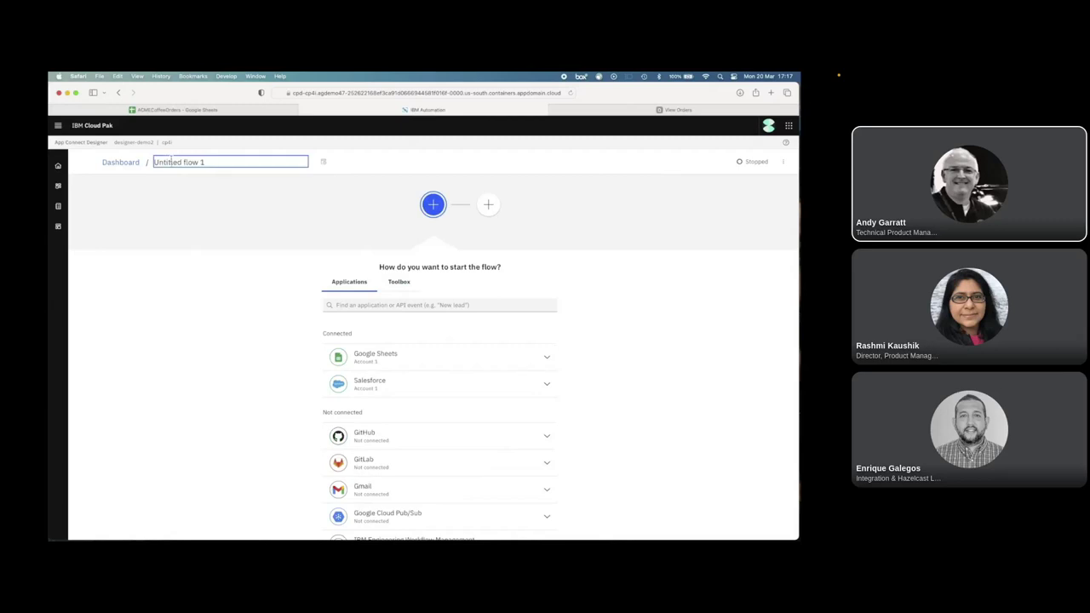
{"action": "triple_click", "coordinate": [171, 161]}
{"action": "type", "text": "Place coffee orders from spreadsheet"}
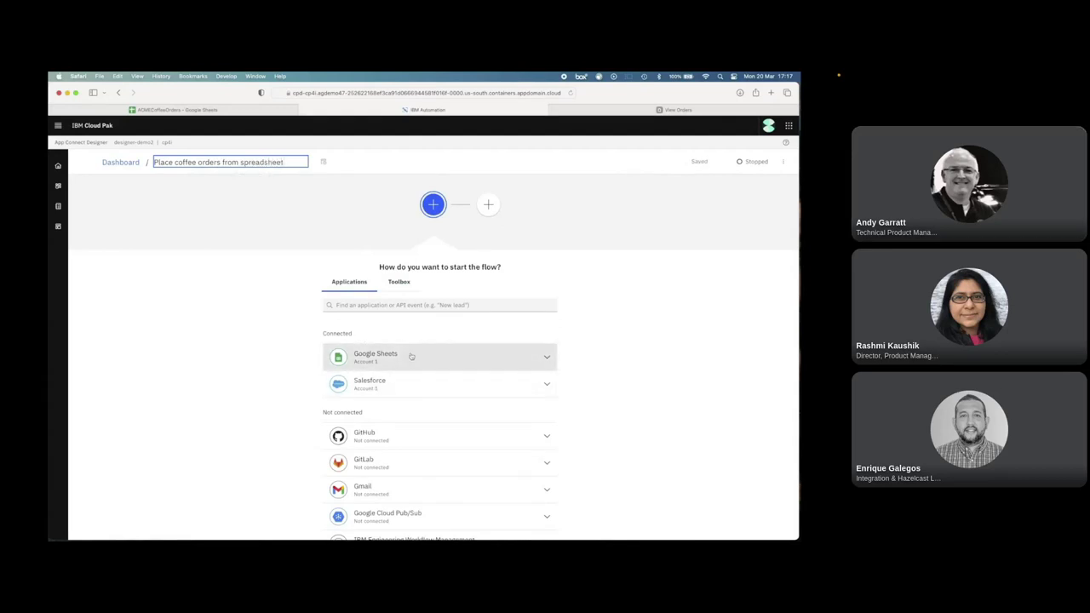
- Trigger the flow with Google Sheets Rows > New complete row appended
{"action": "left_click", "coordinate": [536, 358]}
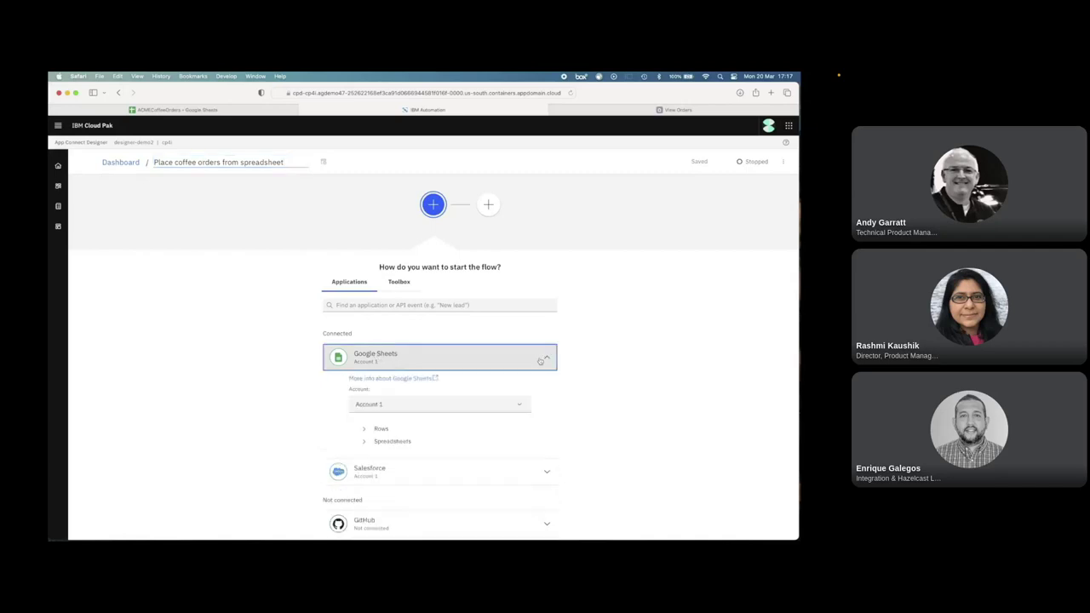
{"action": "left_click", "coordinate": [364, 429]}
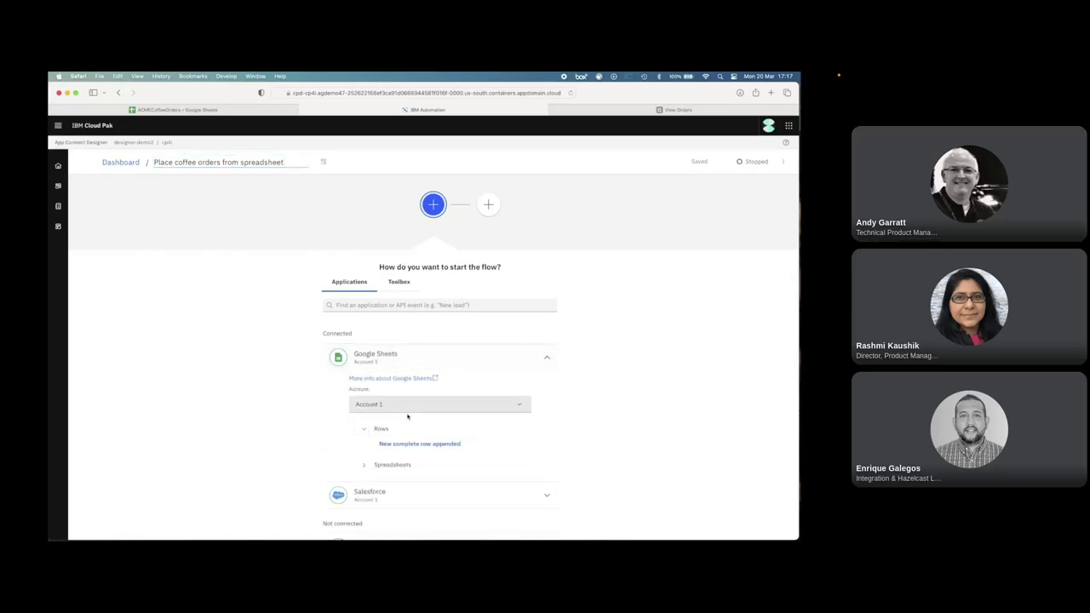
{"action": "left_click", "coordinate": [428, 445]}
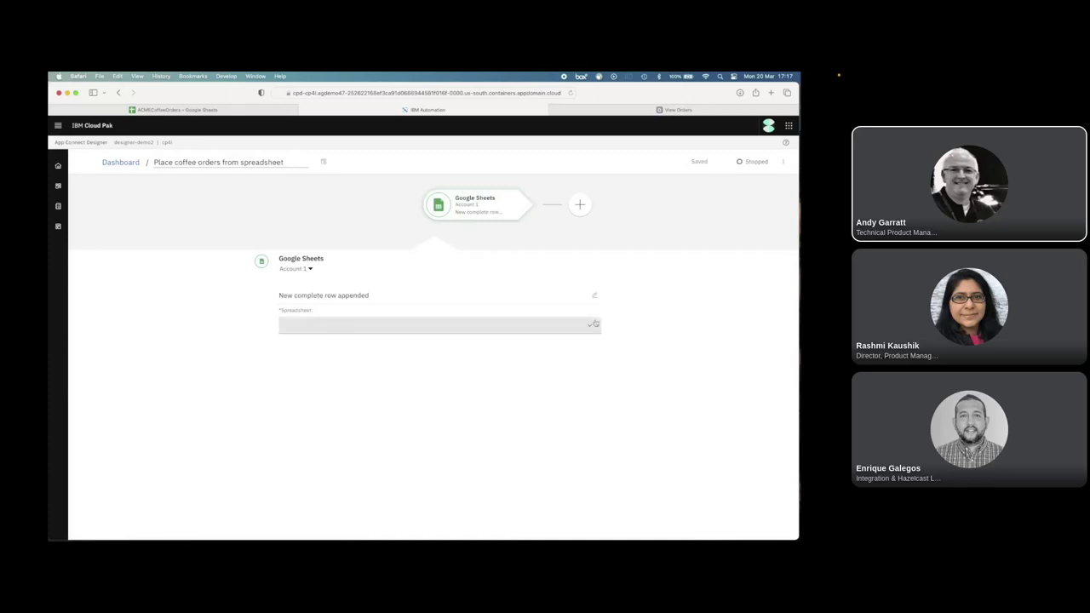
- Select the ACMECoffeeOrders spreadsheet for the Google Sheets trigger
{"action": "left_click", "coordinate": [592, 326]}
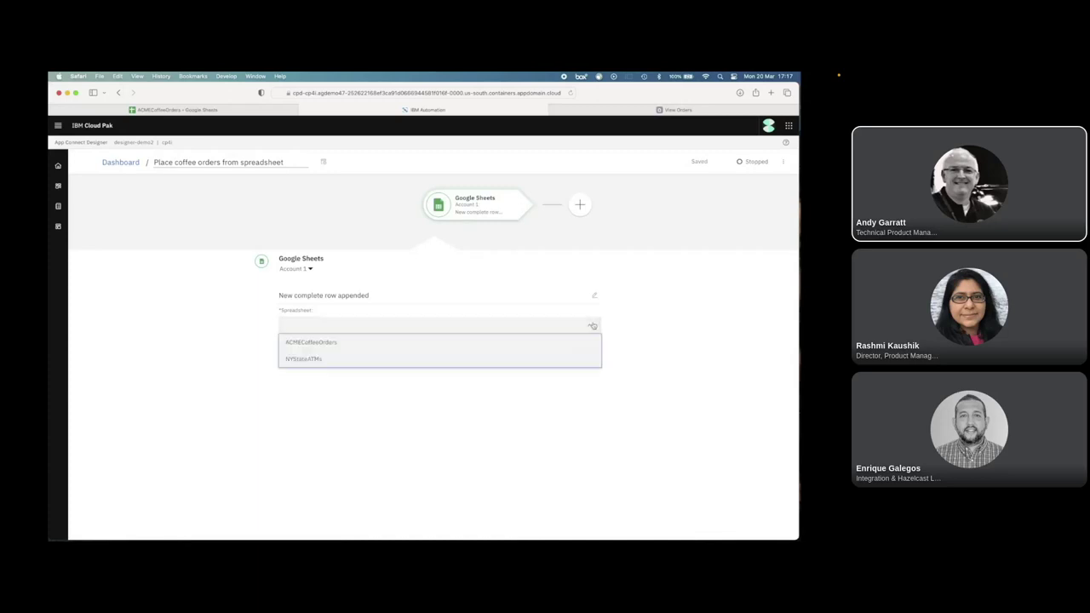
{"action": "left_click", "coordinate": [343, 348]}
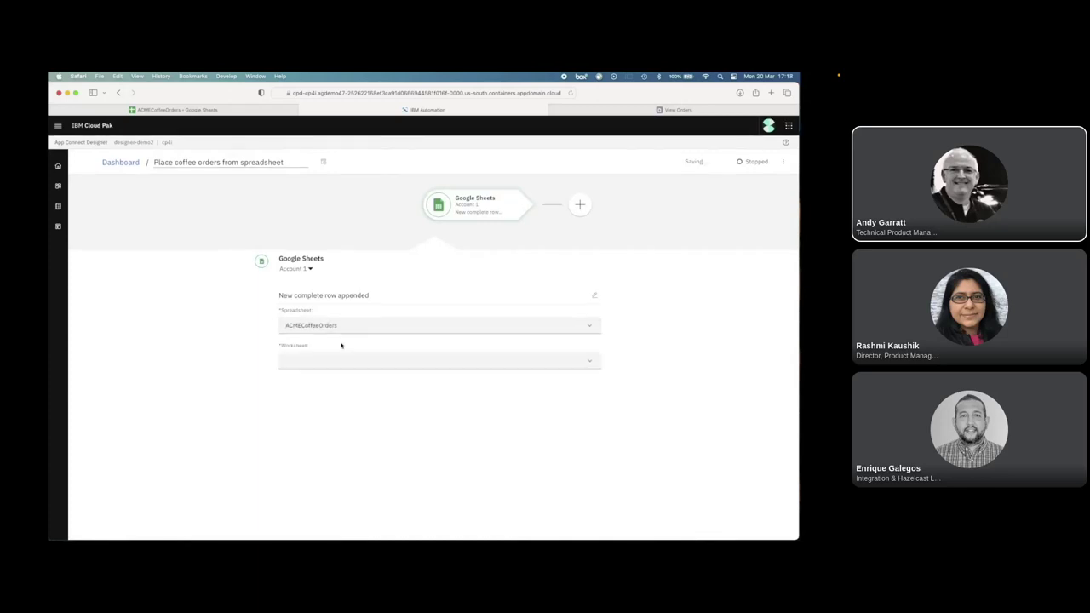
{"action": "left_click", "coordinate": [184, 110]}
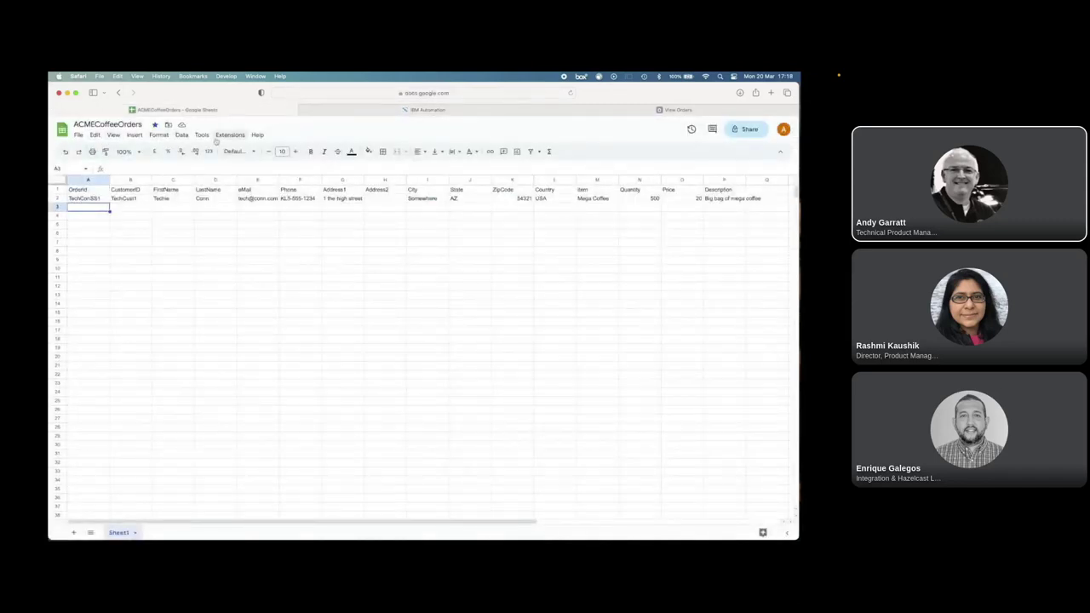
{"action": "left_click", "coordinate": [426, 109]}
- Set the trigger's worksheet to Sheet1 and add a new step after the trigger
{"action": "left_click", "coordinate": [585, 365]}
{"action": "left_click", "coordinate": [428, 382]}
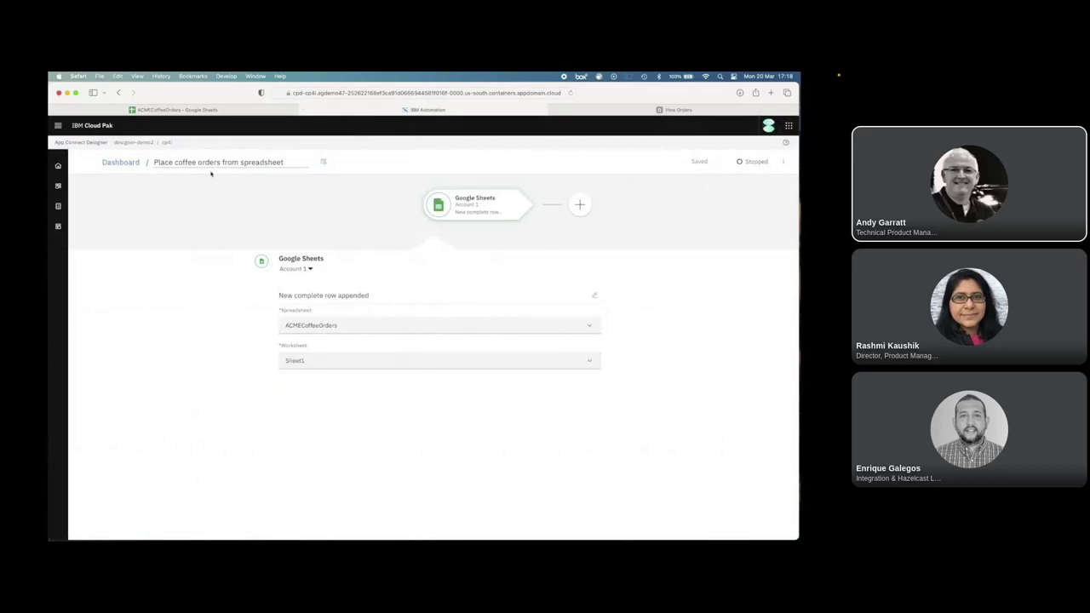
{"action": "left_click", "coordinate": [183, 110]}
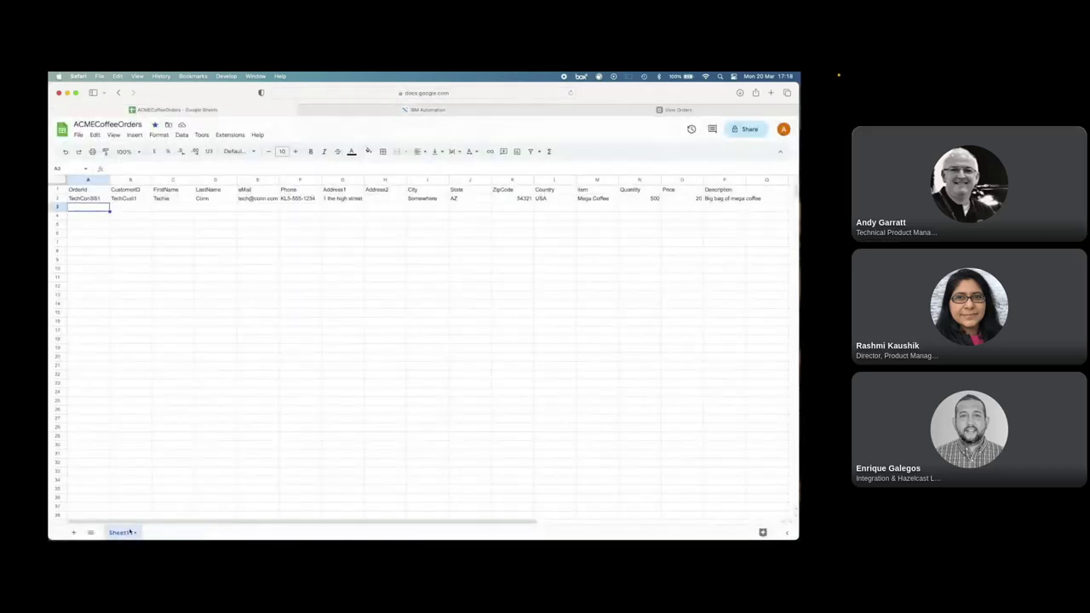
{"action": "left_click", "coordinate": [449, 110]}
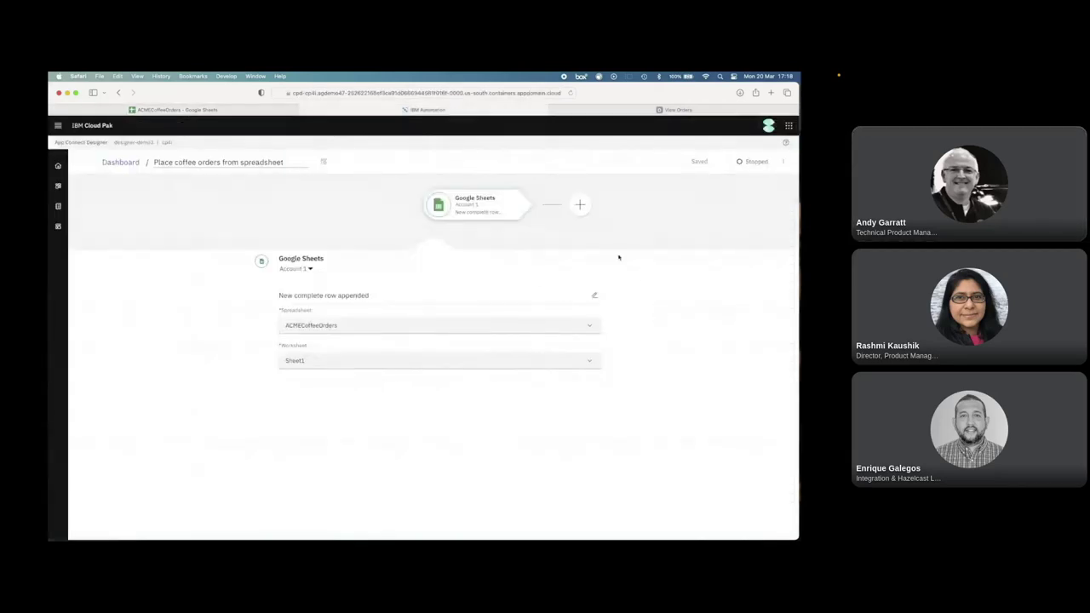
{"action": "left_click", "coordinate": [580, 207]}
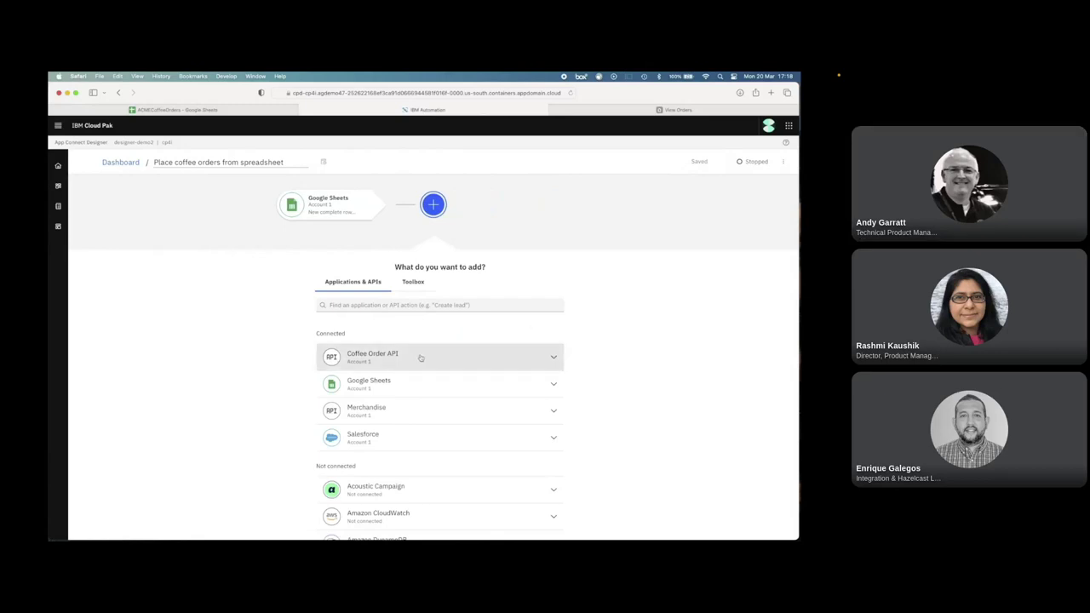
- Add a Coffee Order API order_create action and preview its 3 suggested field mappings
{"action": "left_click", "coordinate": [552, 358]}
{"action": "left_click", "coordinate": [376, 421]}
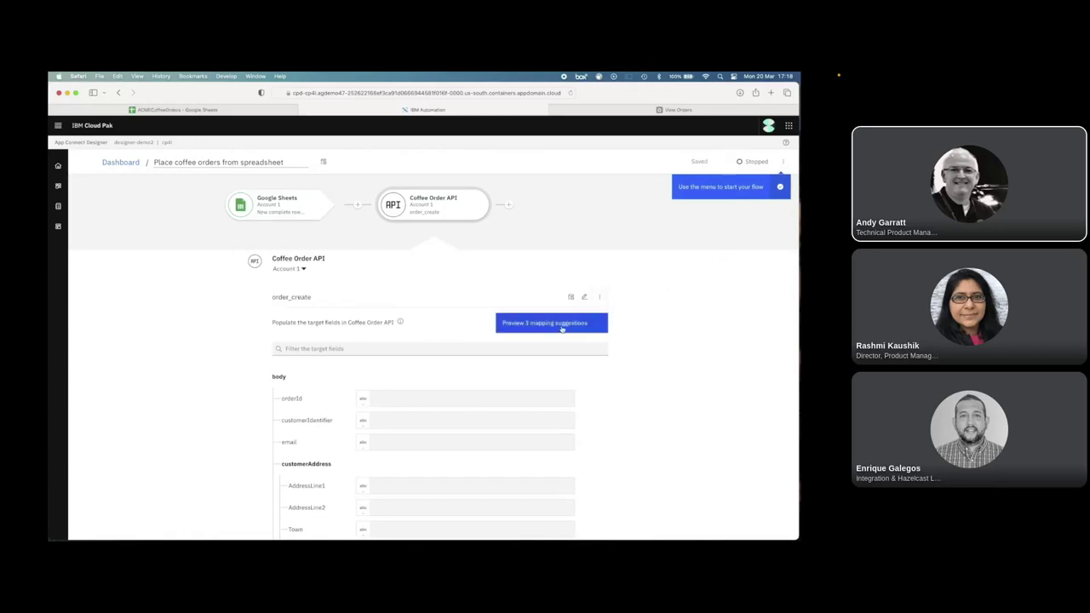
{"action": "left_click", "coordinate": [562, 326]}
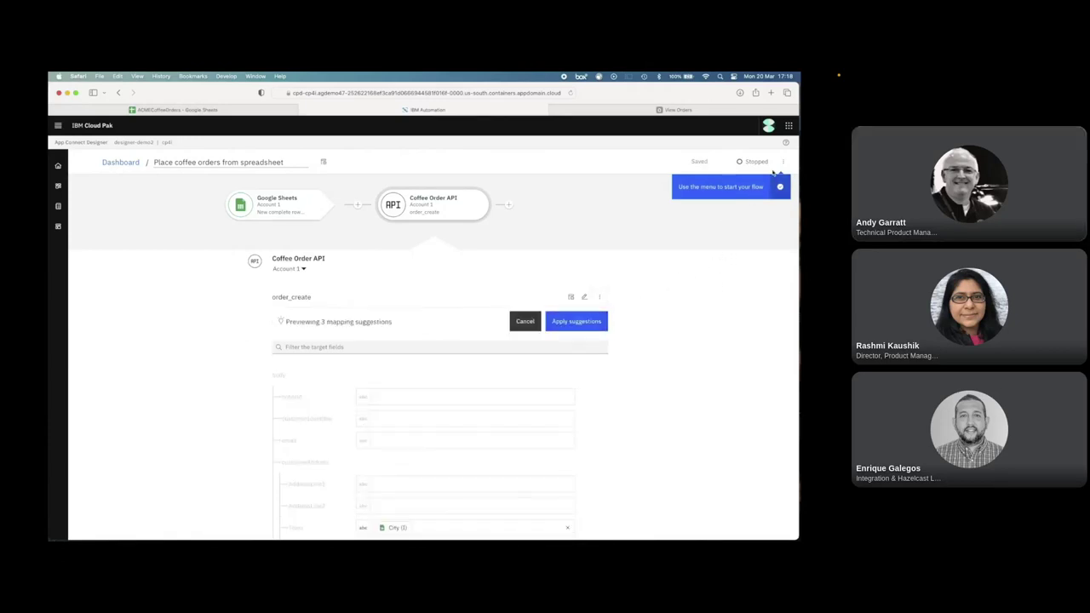
{"action": "scroll", "coordinate": [620, 407], "scroll_direction": "down", "scroll_amount": 3}
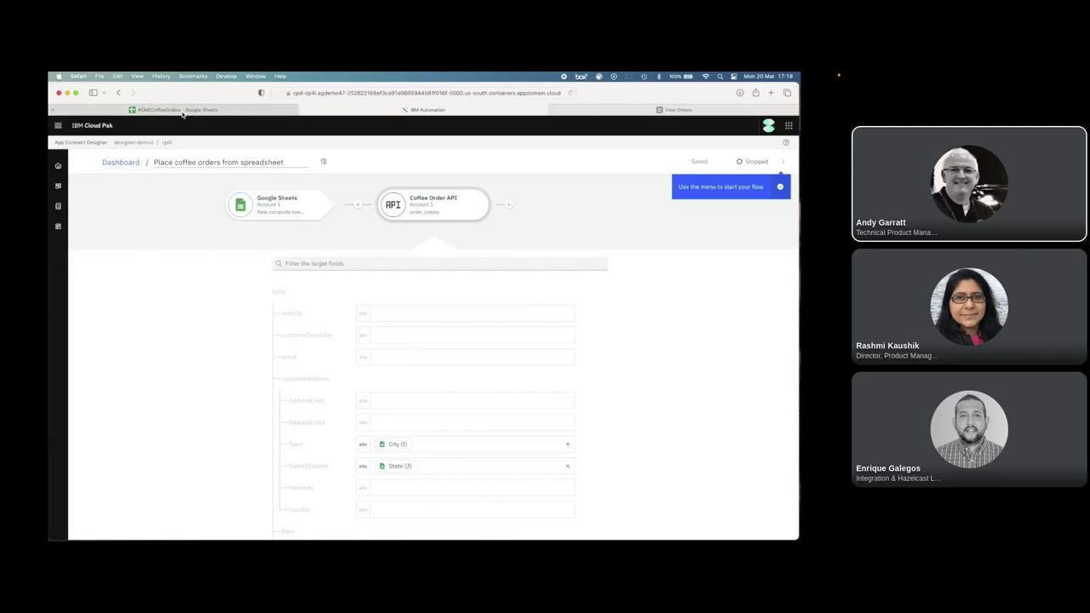
- Compare the spreadsheet columns with the order_create mappings, including Town from City and StateOrCounty from State
{"action": "left_click", "coordinate": [182, 112]}
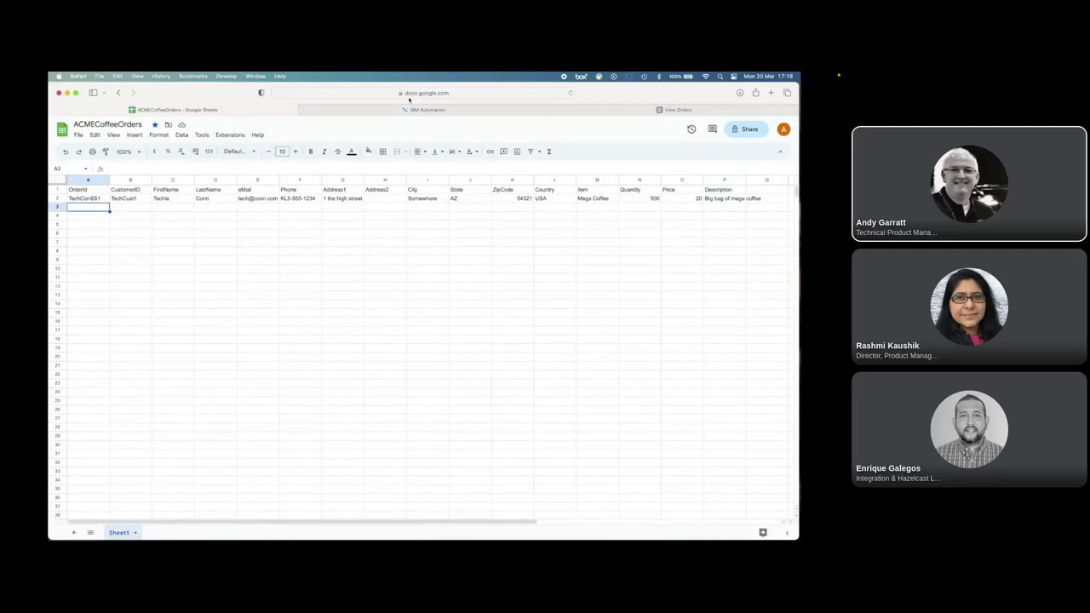
{"action": "left_click", "coordinate": [455, 112]}
{"action": "scroll", "coordinate": [566, 430], "scroll_direction": "down", "scroll_amount": 2}
{"action": "scroll", "coordinate": [570, 426], "scroll_direction": "up", "scroll_amount": 2}
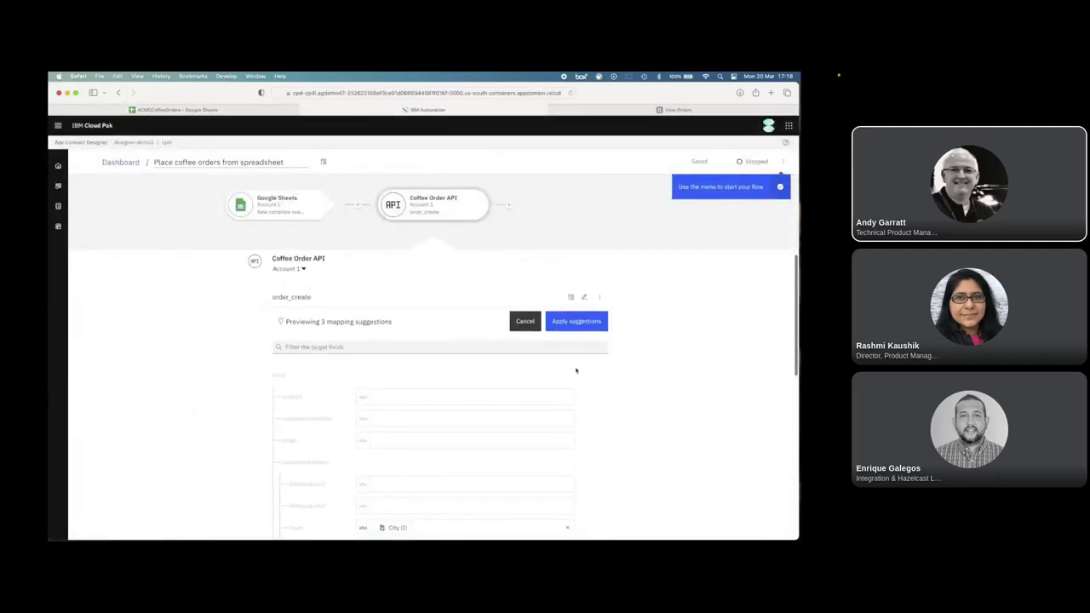
{"action": "scroll", "coordinate": [579, 341], "scroll_direction": "down", "scroll_amount": 2}
{"action": "scroll", "coordinate": [582, 362], "scroll_direction": "down", "scroll_amount": 5}
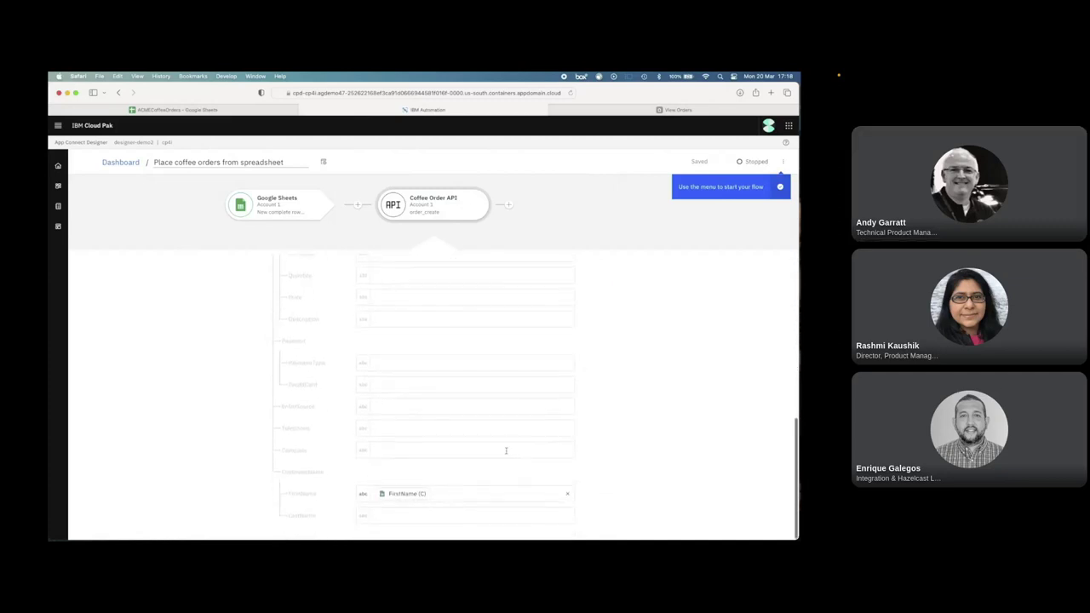
{"action": "scroll", "coordinate": [451, 502], "scroll_direction": "up", "scroll_amount": 10}
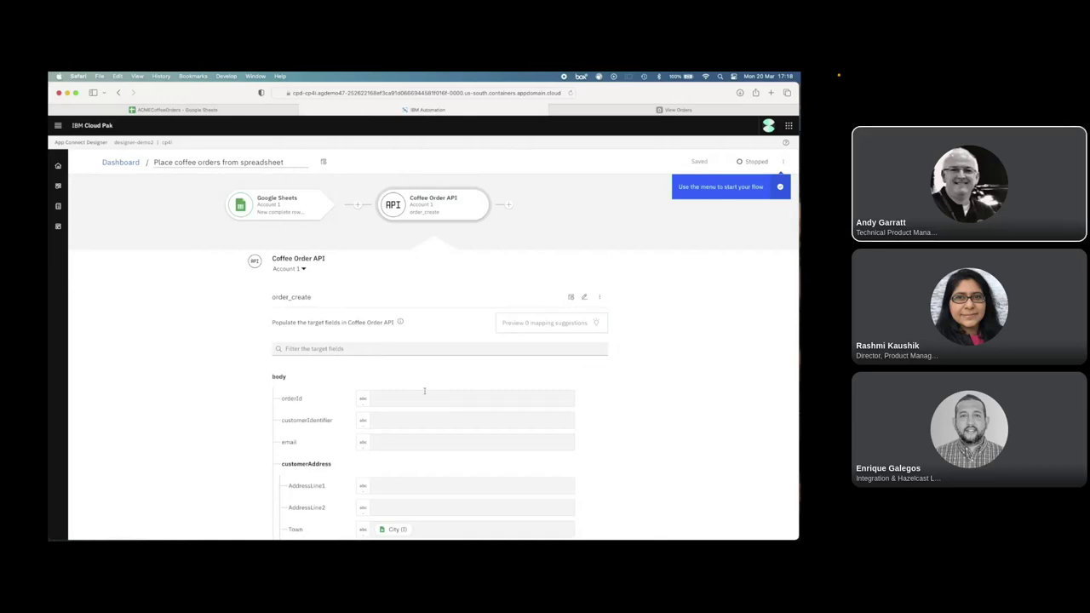
{"action": "scroll", "coordinate": [426, 392], "scroll_direction": "down", "scroll_amount": 1}
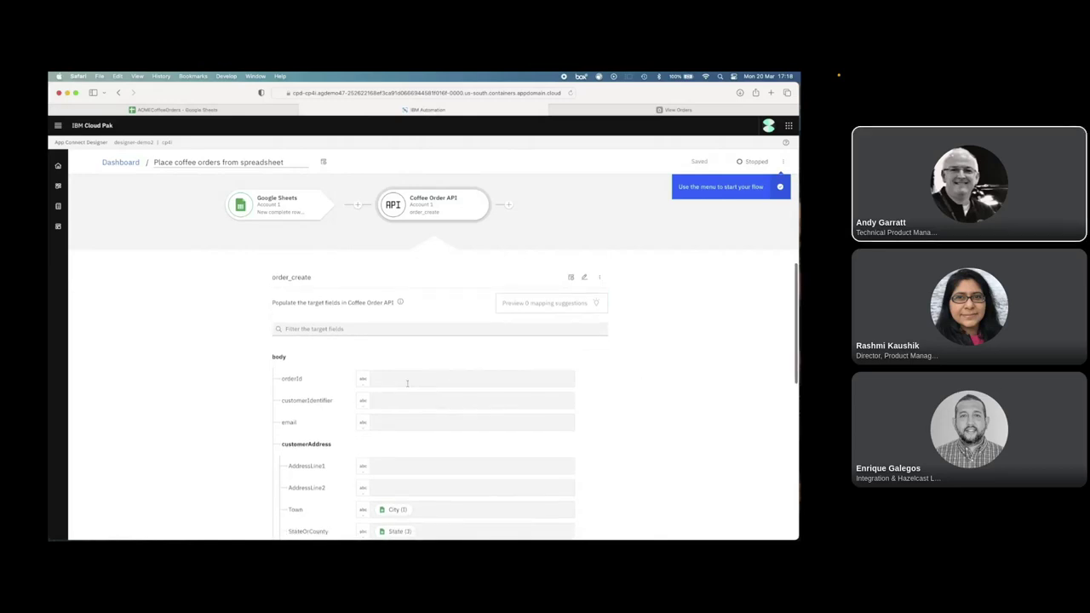
- Map orderId from OrderId (A), customerIdentifier from CustomerID (B), and email from eMail (E)
{"action": "left_click", "coordinate": [407, 384]}
{"action": "left_click", "coordinate": [388, 423]}
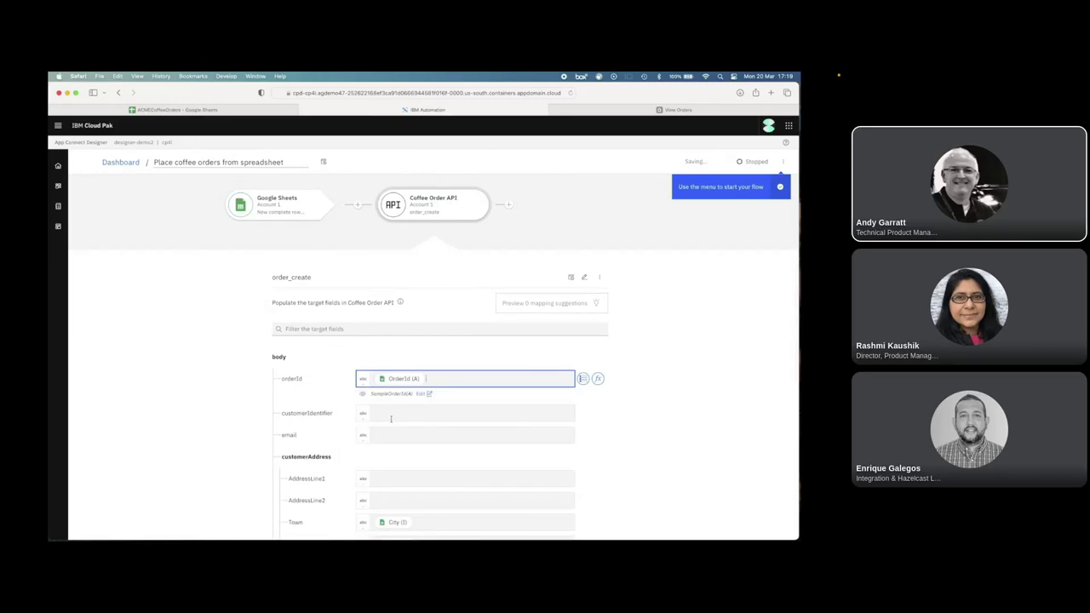
{"action": "left_click", "coordinate": [391, 417]}
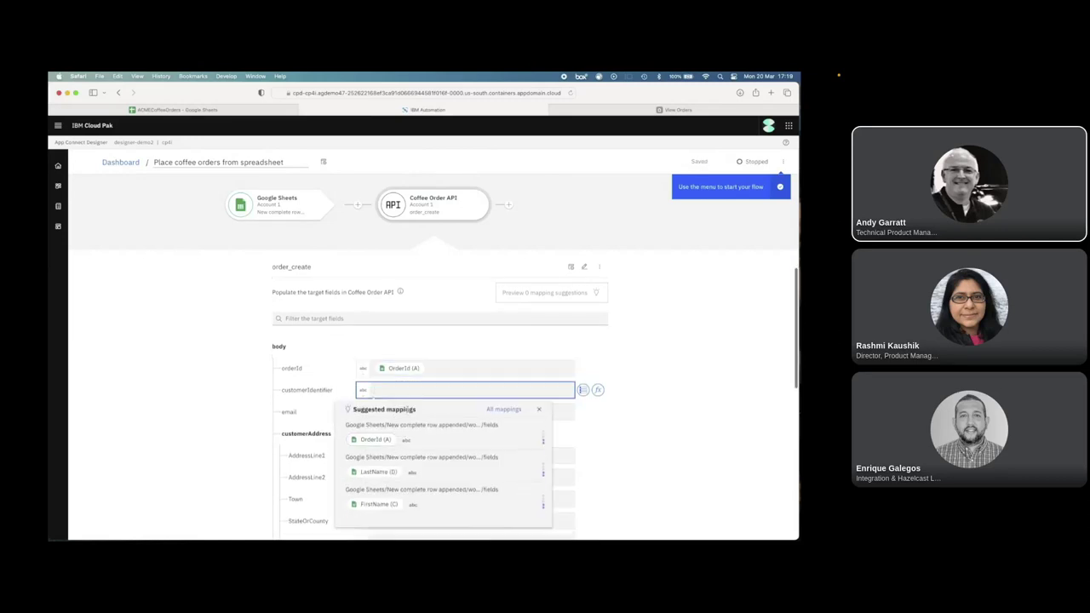
{"action": "type", "text": "Cu"}
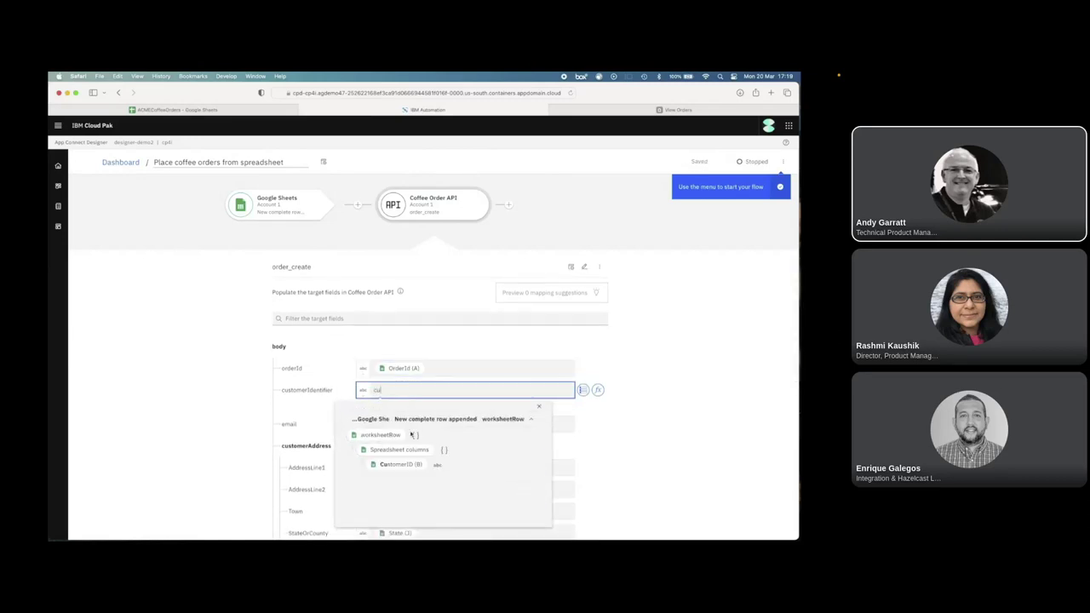
{"action": "left_click", "coordinate": [400, 464]}
{"action": "left_click", "coordinate": [387, 421]}
{"action": "type", "text": "email"}
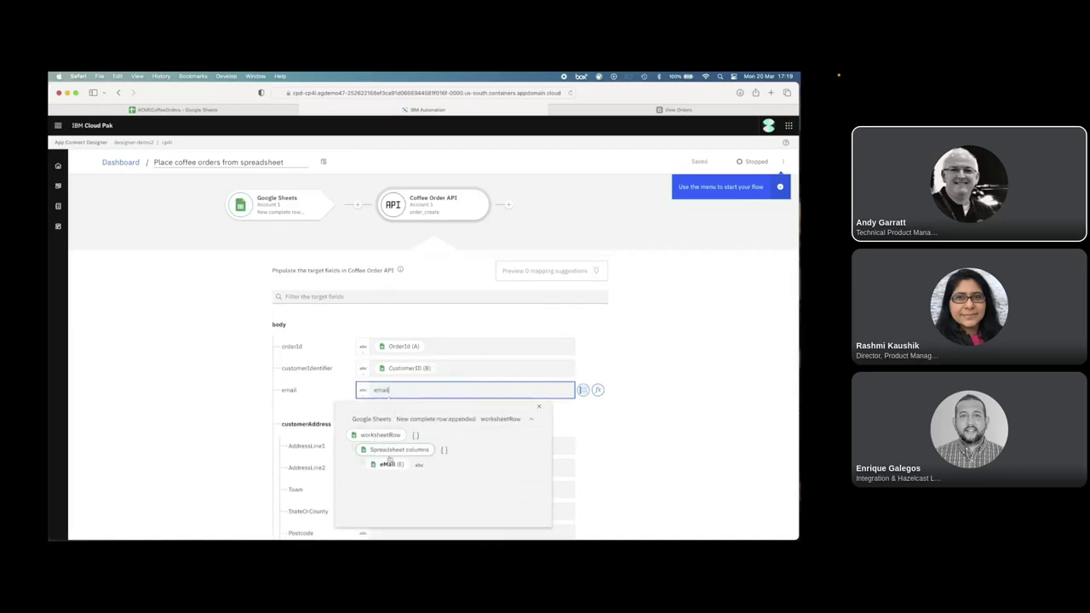
{"action": "left_click", "coordinate": [388, 464]}
- Map AddressLine1 from Address1 (G) and AddressLine2 from Address2 (H)
{"action": "left_click", "coordinate": [390, 444]}
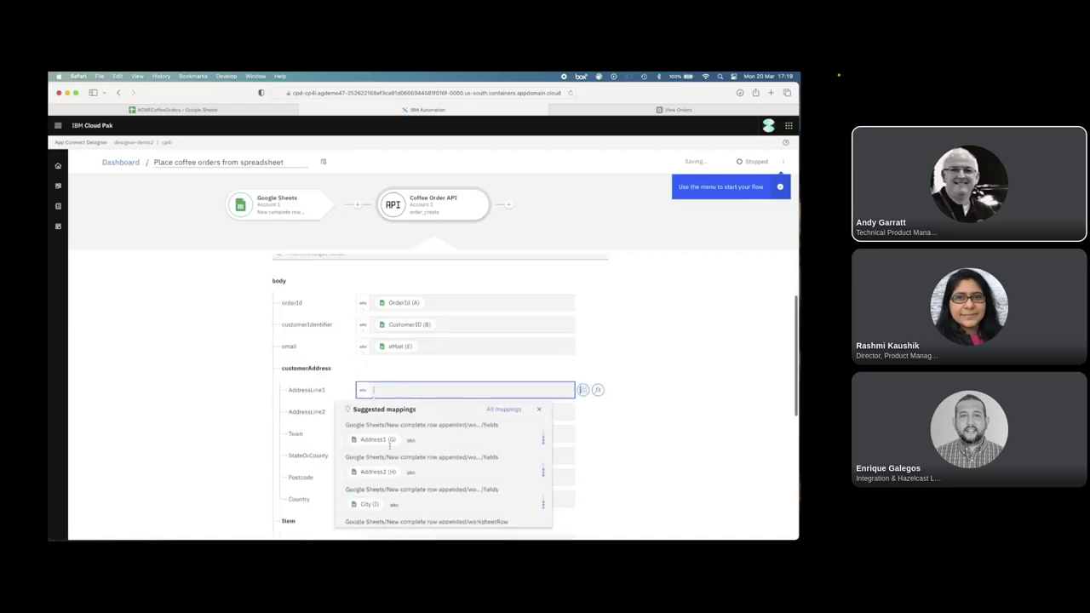
{"action": "left_click", "coordinate": [388, 440]}
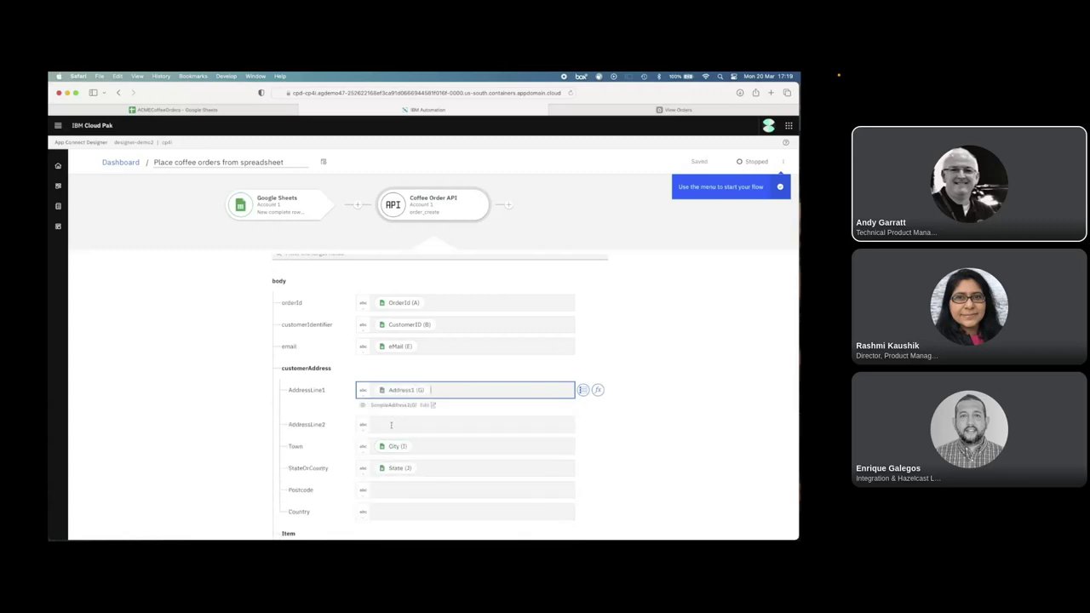
{"action": "left_click", "coordinate": [392, 424]}
{"action": "left_click", "coordinate": [394, 441]}
- Map Postcode from ZipCode (K) and Country from Country (L)
{"action": "left_click", "coordinate": [392, 471]}
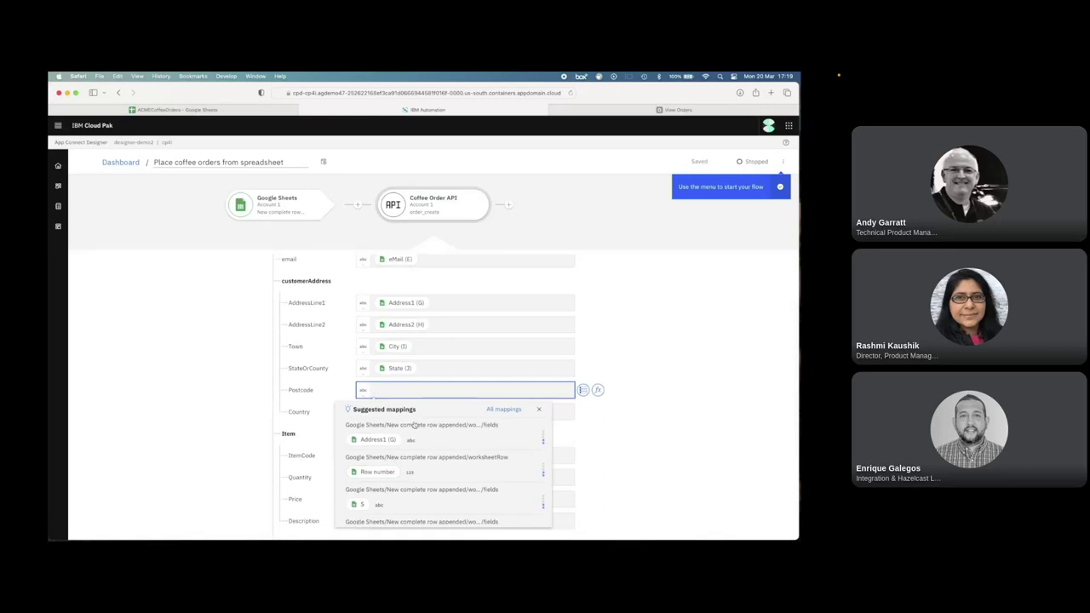
{"action": "type", "text": "pos"}
{"action": "key", "text": "BackSpace"}
{"action": "key", "text": "BackSpace"}
{"action": "key", "text": "BackSpace"}
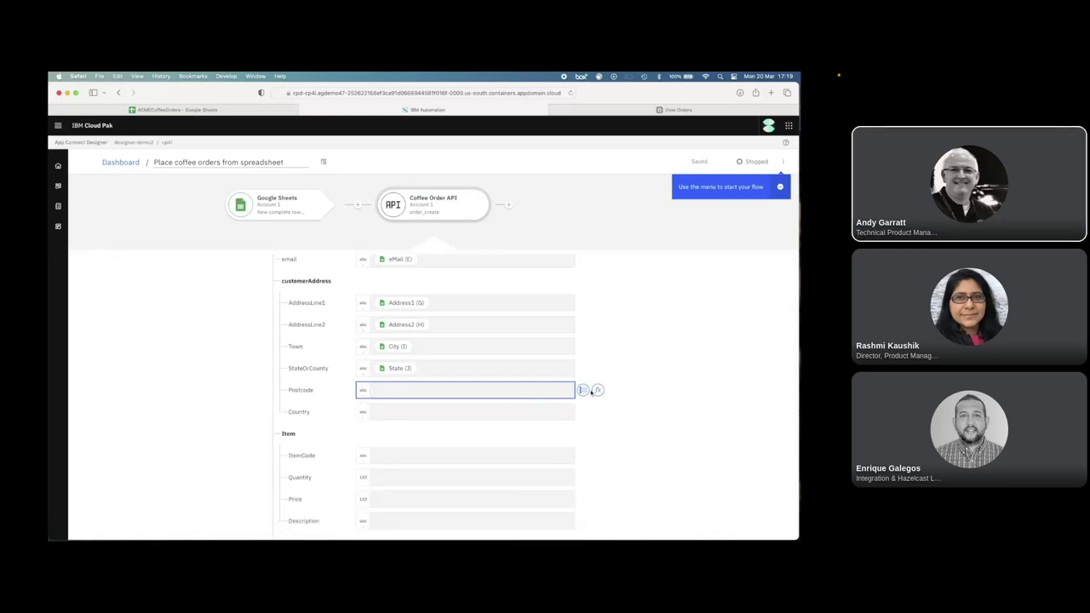
{"action": "left_click", "coordinate": [582, 389]}
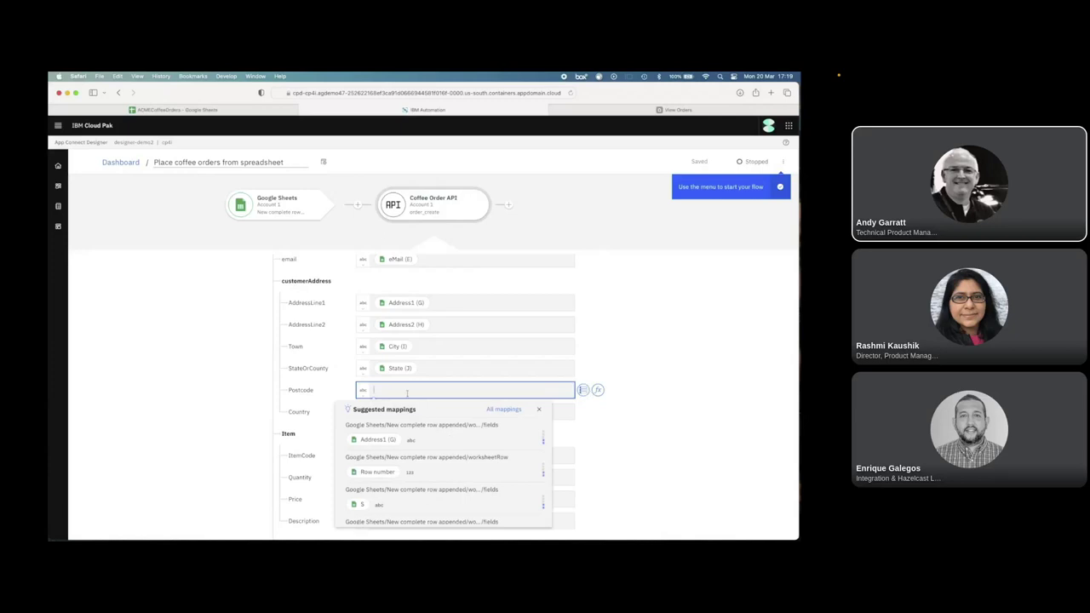
{"action": "left_click", "coordinate": [504, 408]}
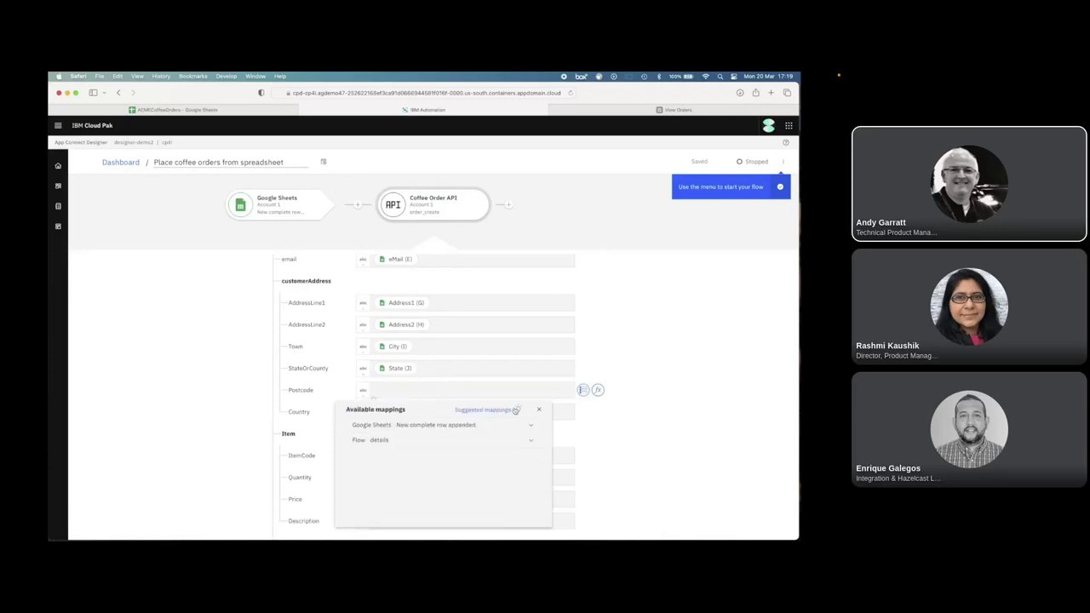
{"action": "left_click", "coordinate": [439, 424]}
{"action": "left_click", "coordinate": [399, 470]}
{"action": "scroll", "coordinate": [396, 486], "scroll_direction": "down", "scroll_amount": 5}
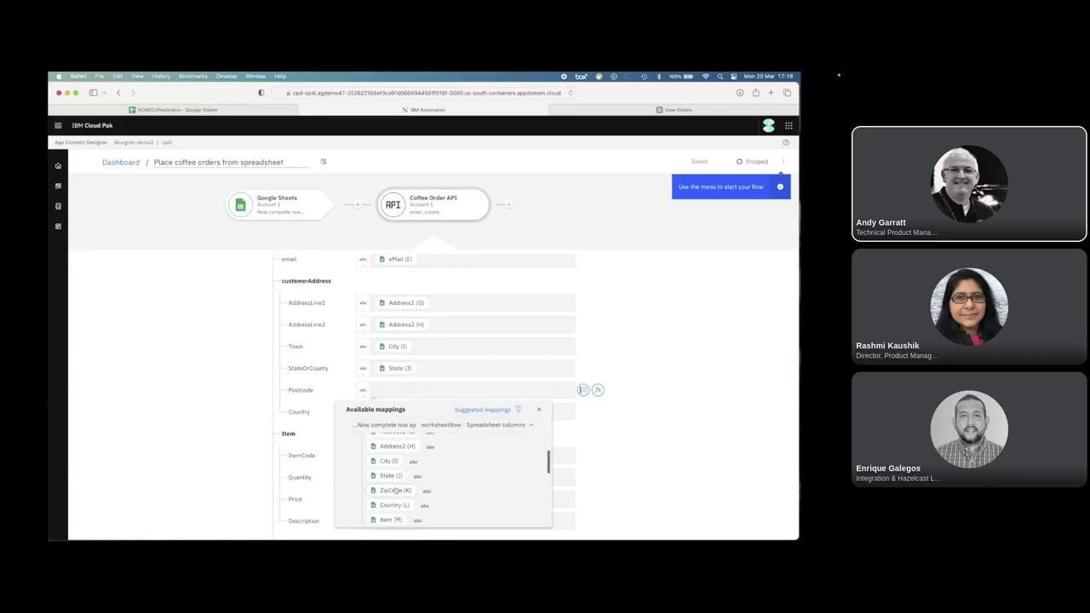
{"action": "left_click", "coordinate": [393, 488]}
{"action": "left_click", "coordinate": [388, 424]}
{"action": "left_click", "coordinate": [375, 439]}
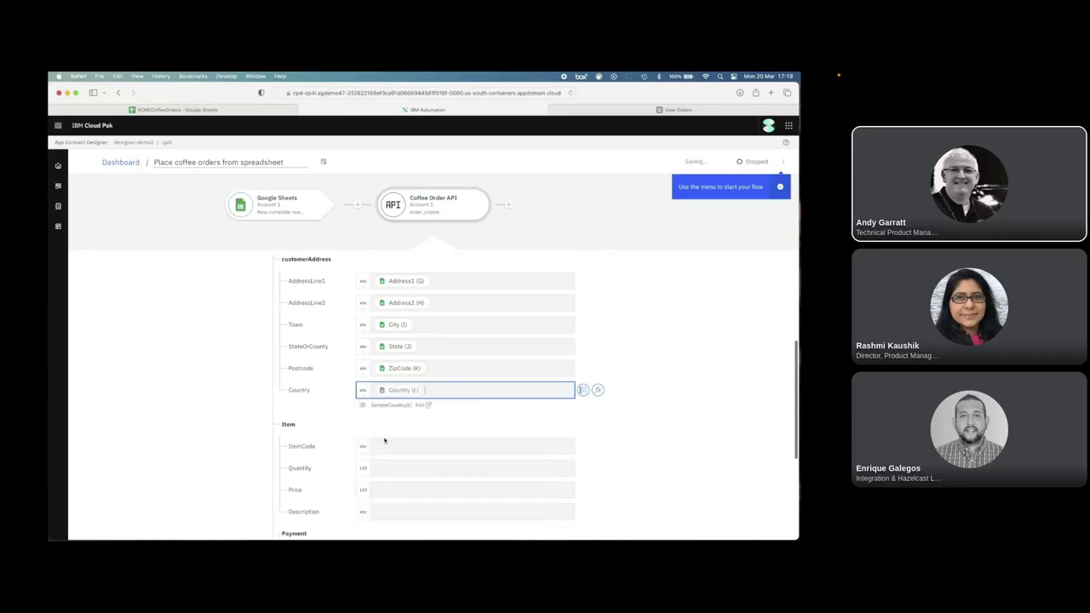
- Map ItemCode, Quantity, Price and Description from item (M), Quantity (N), Price (O), Description (P)
{"action": "left_click", "coordinate": [393, 447]}
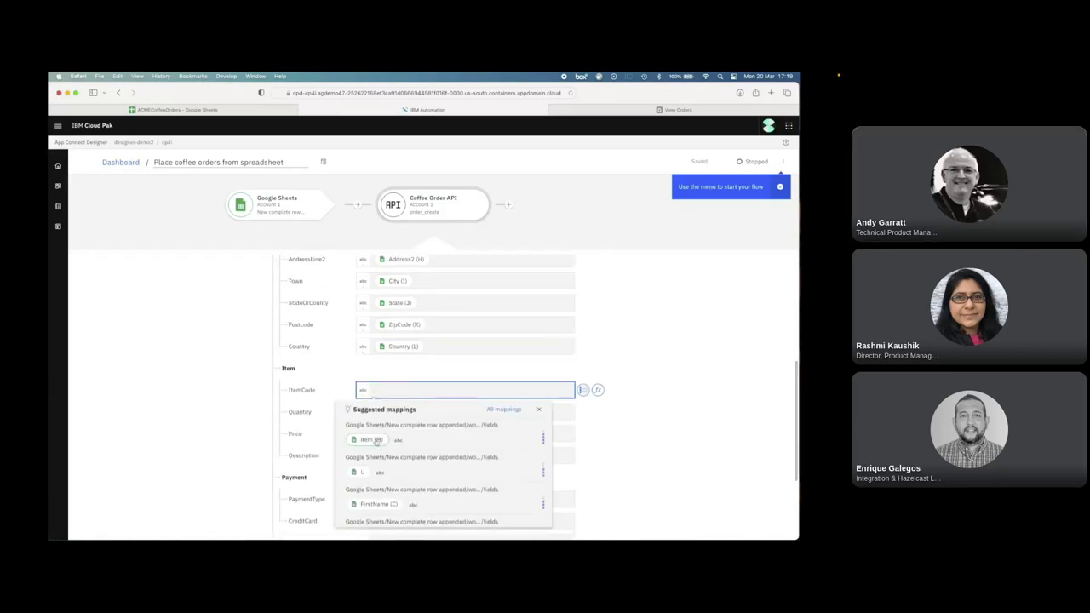
{"action": "left_click", "coordinate": [394, 441]}
{"action": "left_click", "coordinate": [387, 424]}
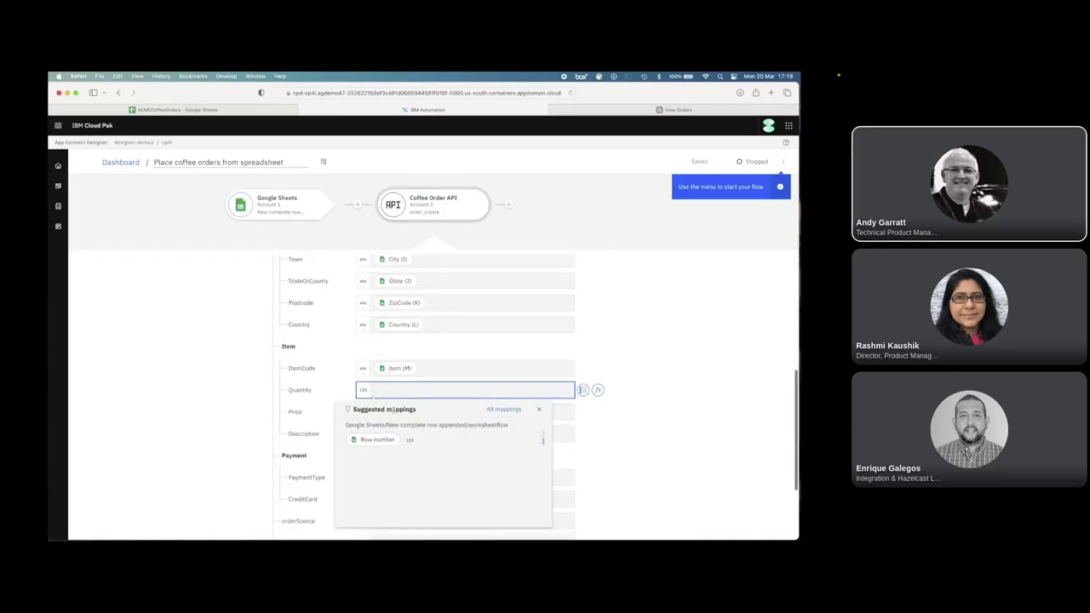
{"action": "type", "text": "qua"}
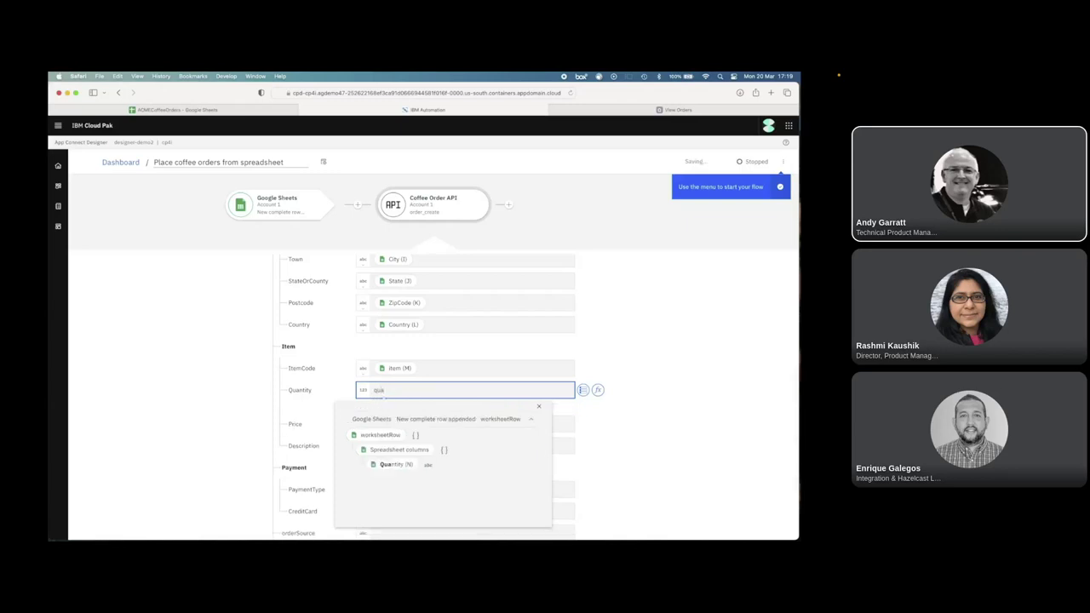
{"action": "left_click", "coordinate": [395, 464]}
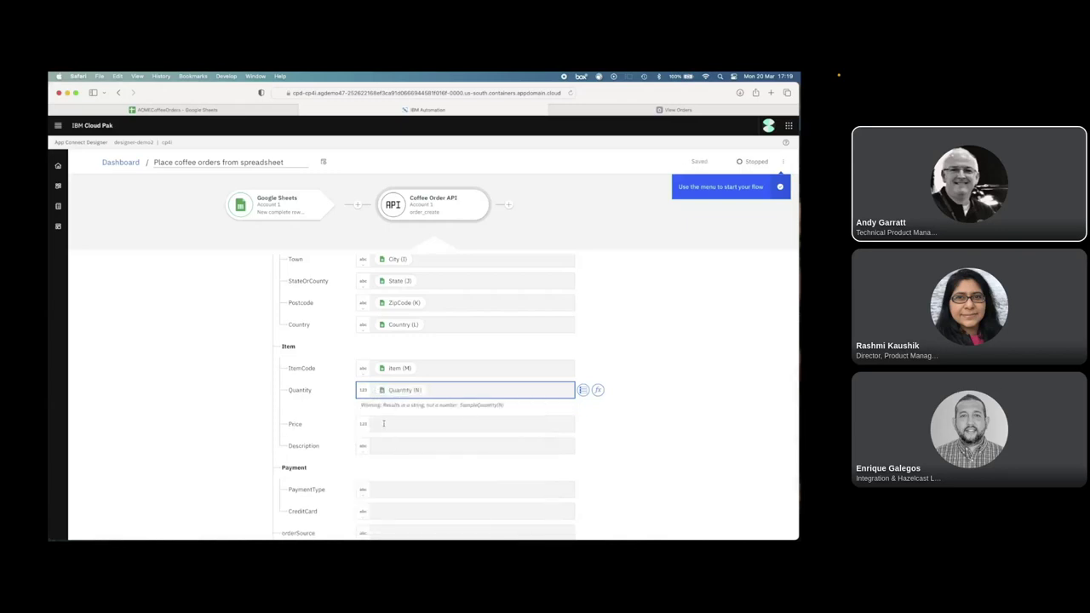
{"action": "left_click", "coordinate": [385, 423]}
{"action": "type", "text": "pri"}
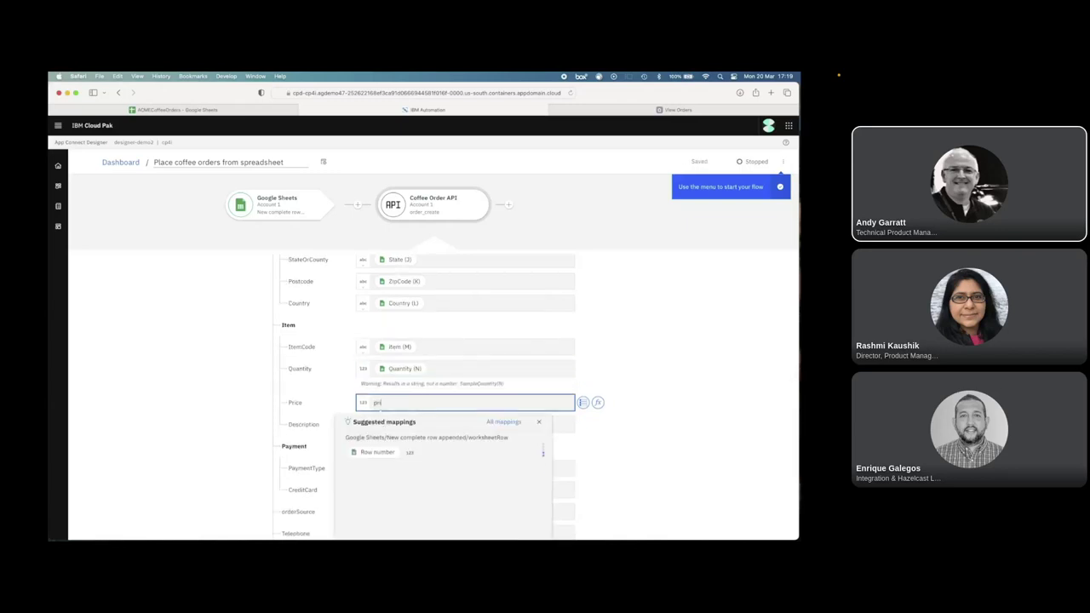
{"action": "left_click", "coordinate": [385, 477]}
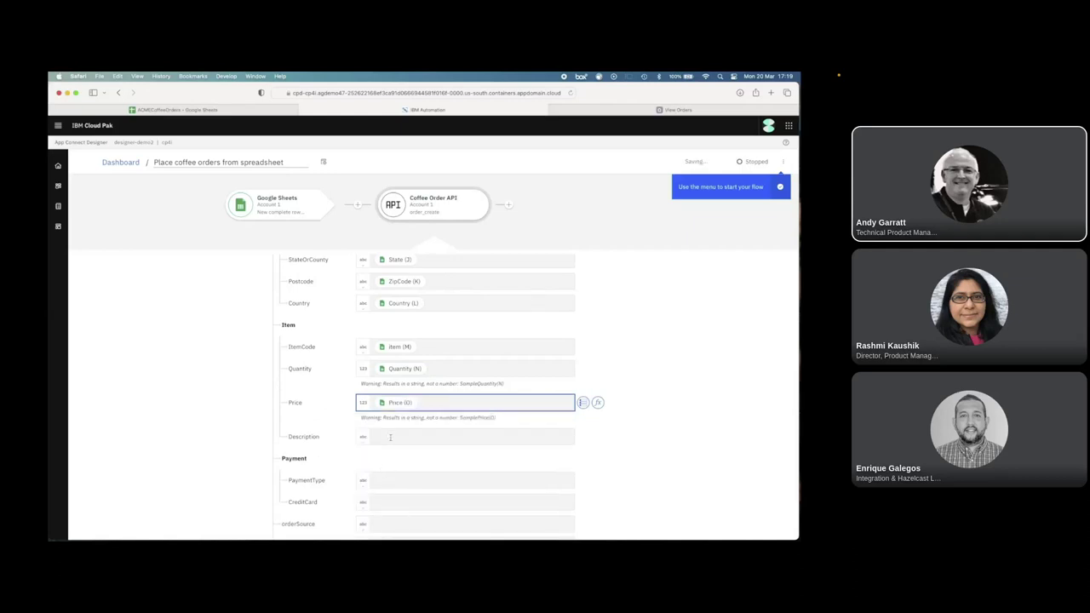
{"action": "left_click", "coordinate": [390, 437]}
{"action": "type", "text": "des"}
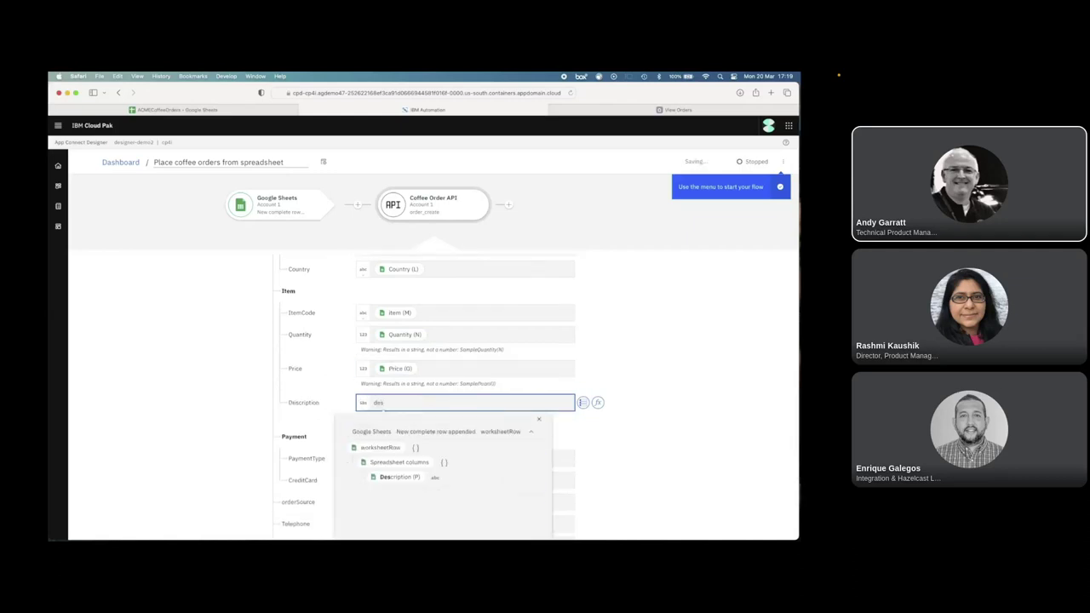
{"action": "left_click", "coordinate": [400, 477]}
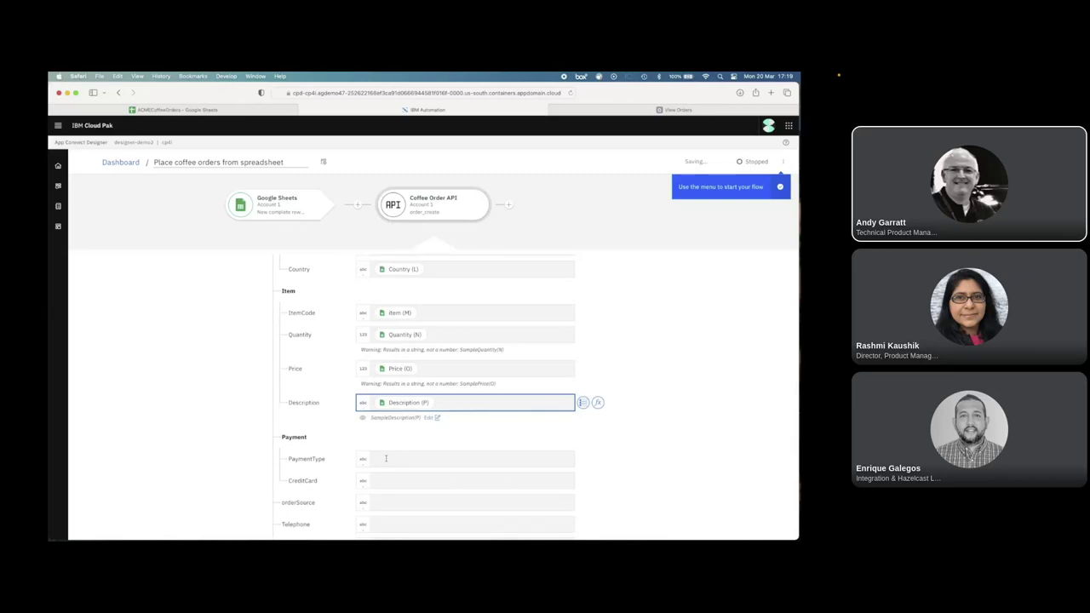
{"action": "scroll", "coordinate": [386, 458], "scroll_direction": "down", "scroll_amount": 4}
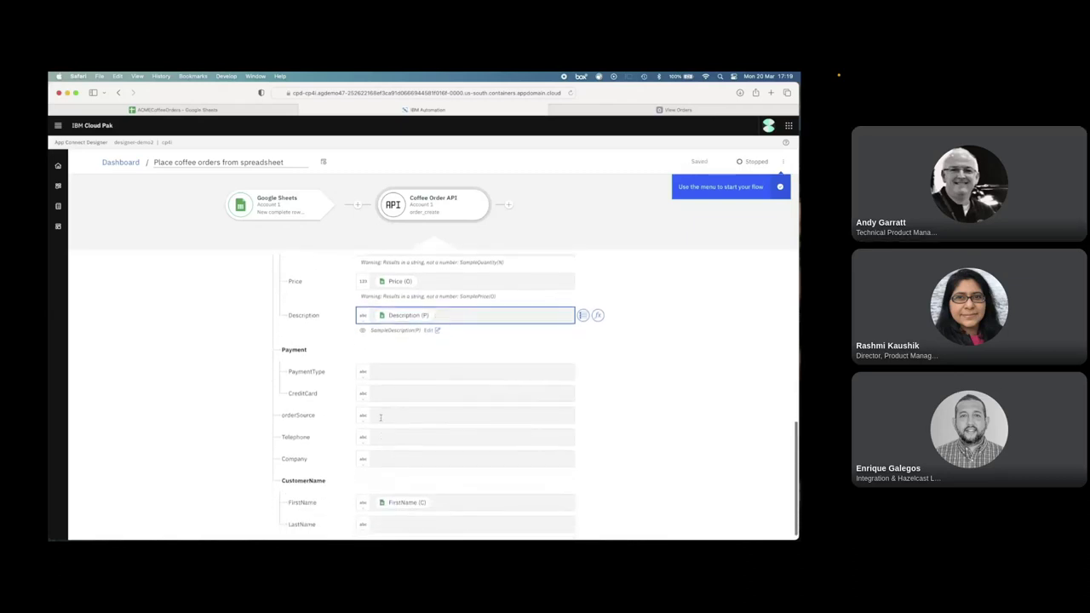
- Set orderSource to the fixed value 'Spreadsheet'
{"action": "left_click", "coordinate": [380, 417]}
{"action": "type", "text": "Sprea"}
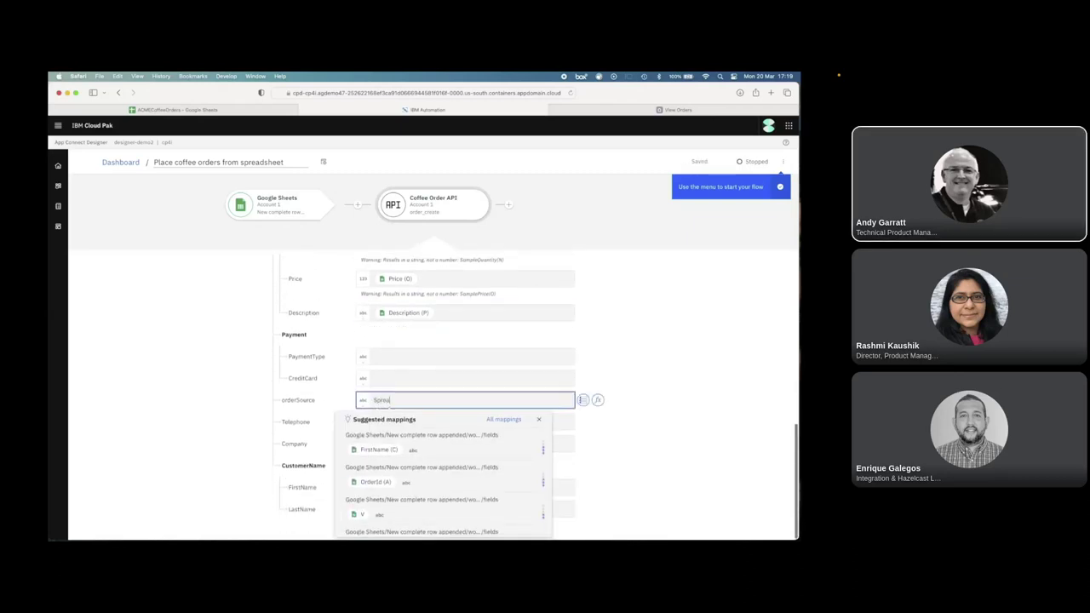
{"action": "type", "text": "dsheet"}
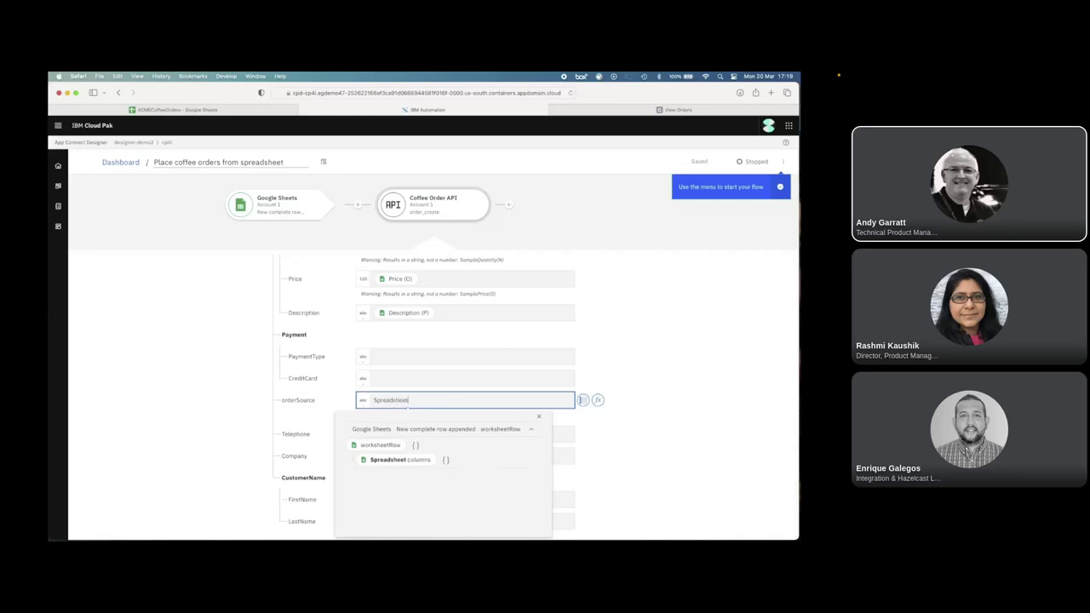
{"action": "left_click", "coordinate": [304, 425]}
- Map Telephone from Phone (F) and LastName from LastName (D)
{"action": "left_click", "coordinate": [395, 433]}
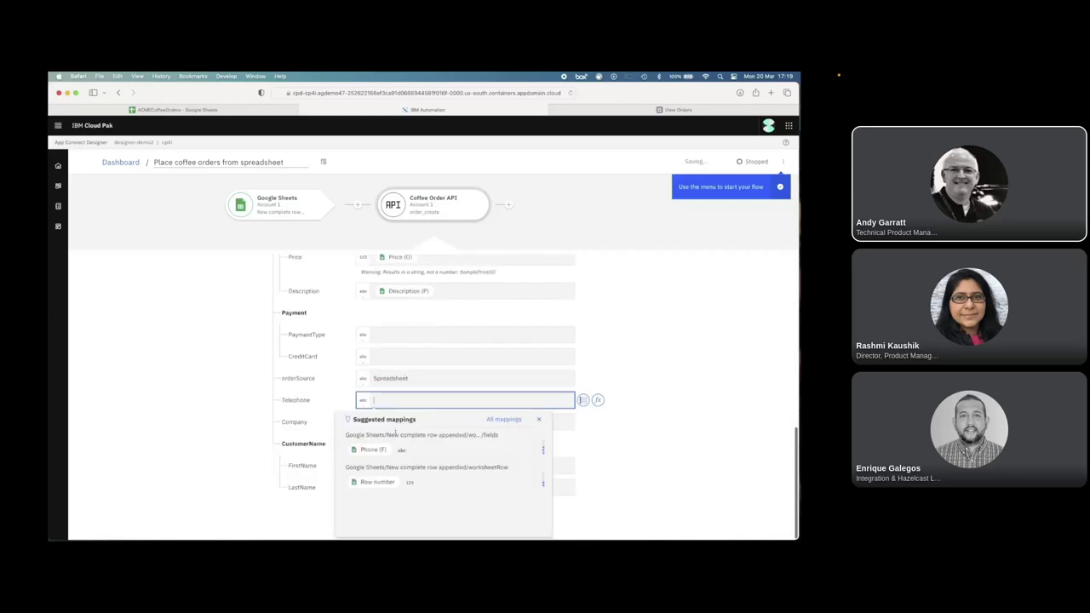
{"action": "type", "text": "telep"}
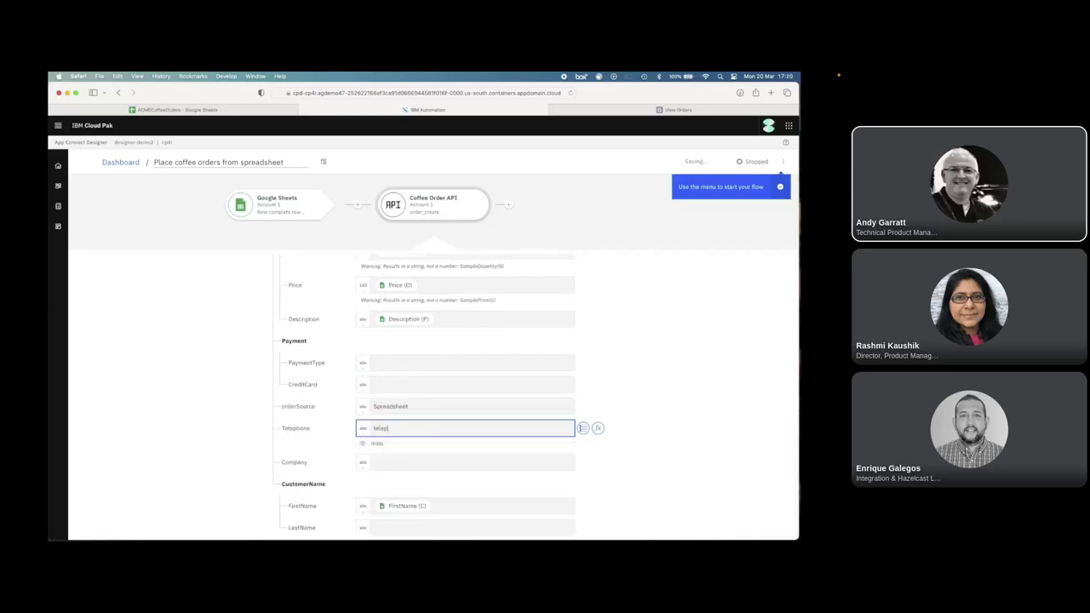
{"action": "key", "text": "BackSpace"}
{"action": "key", "text": "BackSpace"}
{"action": "key", "text": "BackSpace"}
{"action": "key", "text": "BackSpace"}
{"action": "key", "text": "BackSpace"}
{"action": "type", "text": "phon"}
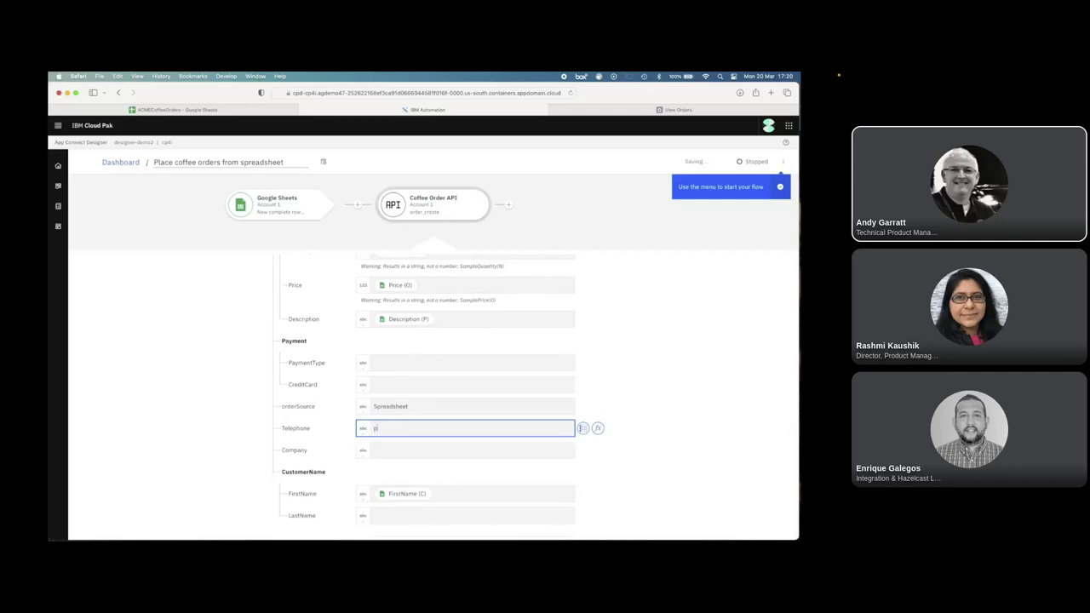
{"action": "type", "text": "e"}
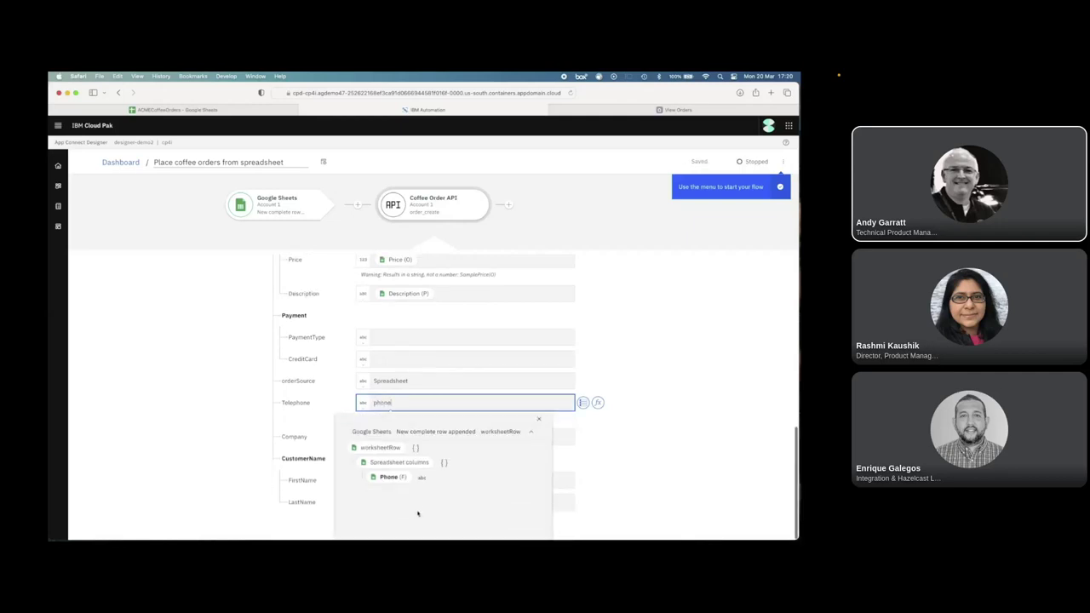
{"action": "left_click", "coordinate": [395, 481]}
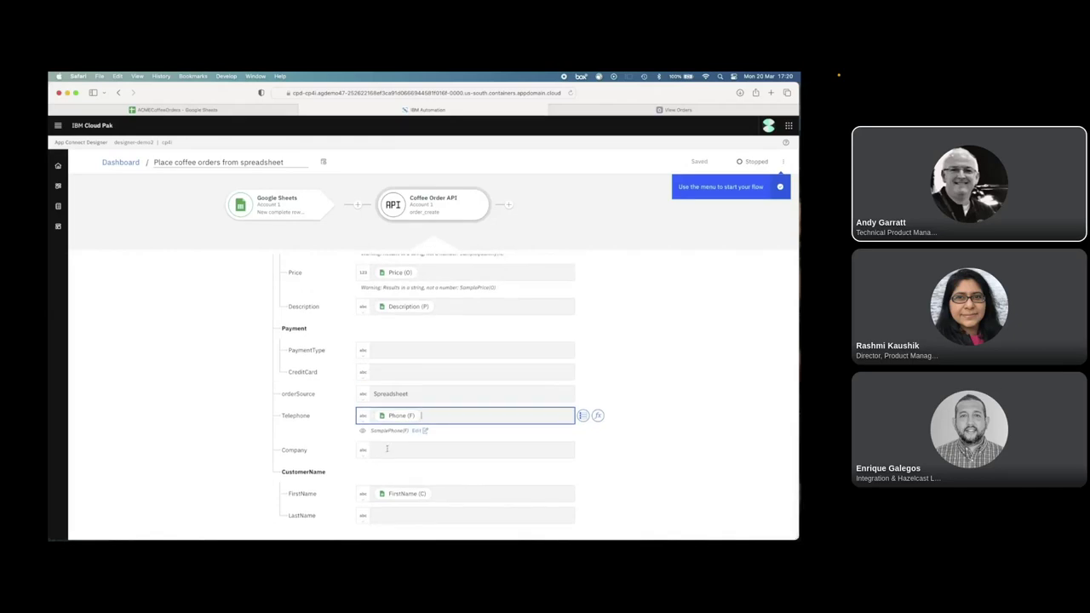
{"action": "left_click", "coordinate": [383, 516]}
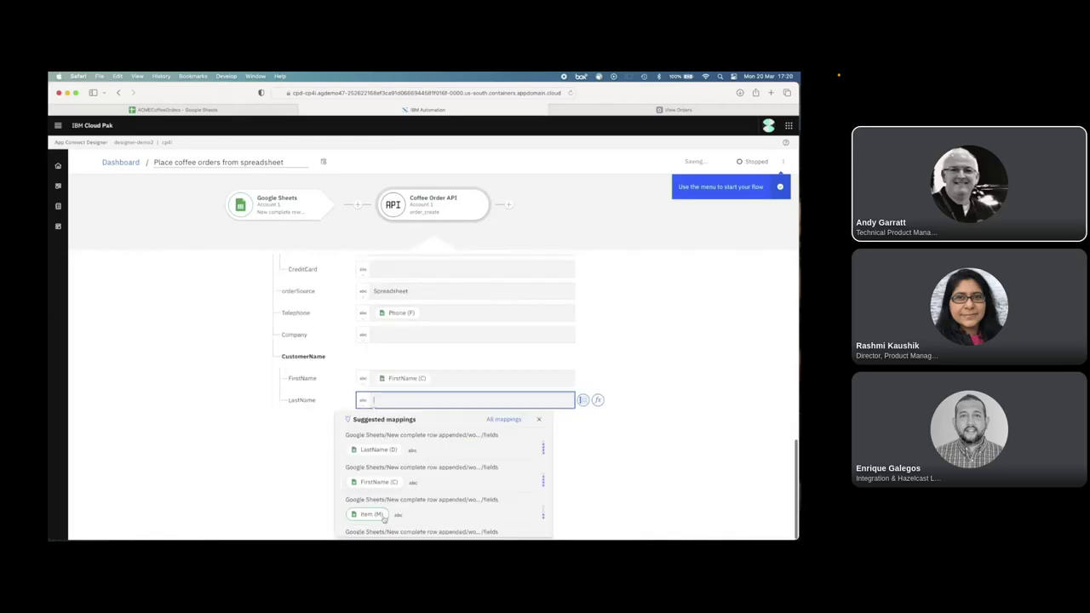
{"action": "left_click", "coordinate": [378, 450]}
{"action": "scroll", "coordinate": [624, 474], "scroll_direction": "up", "scroll_amount": 10}
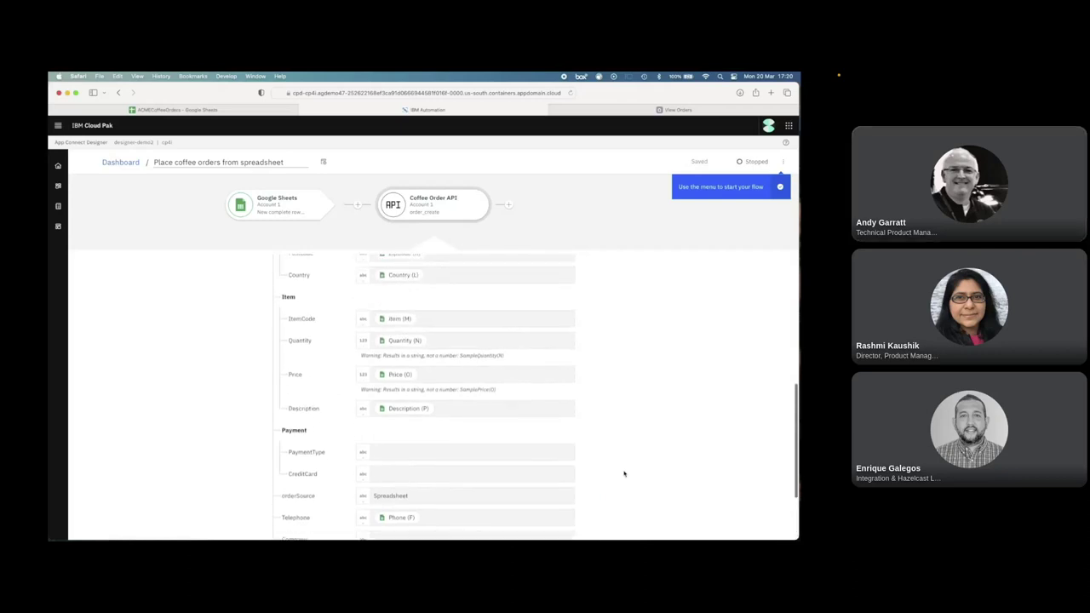
- Check every completed order_create mapping, then bring up the stopped flow's actions menu
{"action": "scroll", "coordinate": [622, 474], "scroll_direction": "up", "scroll_amount": 2}
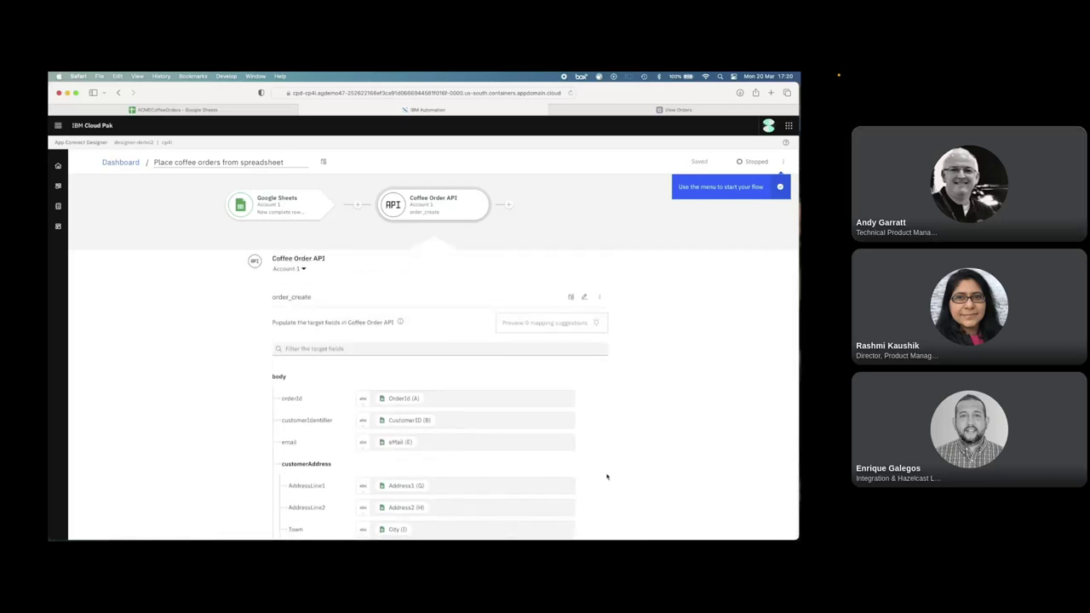
{"action": "scroll", "coordinate": [607, 476], "scroll_direction": "down", "scroll_amount": 3}
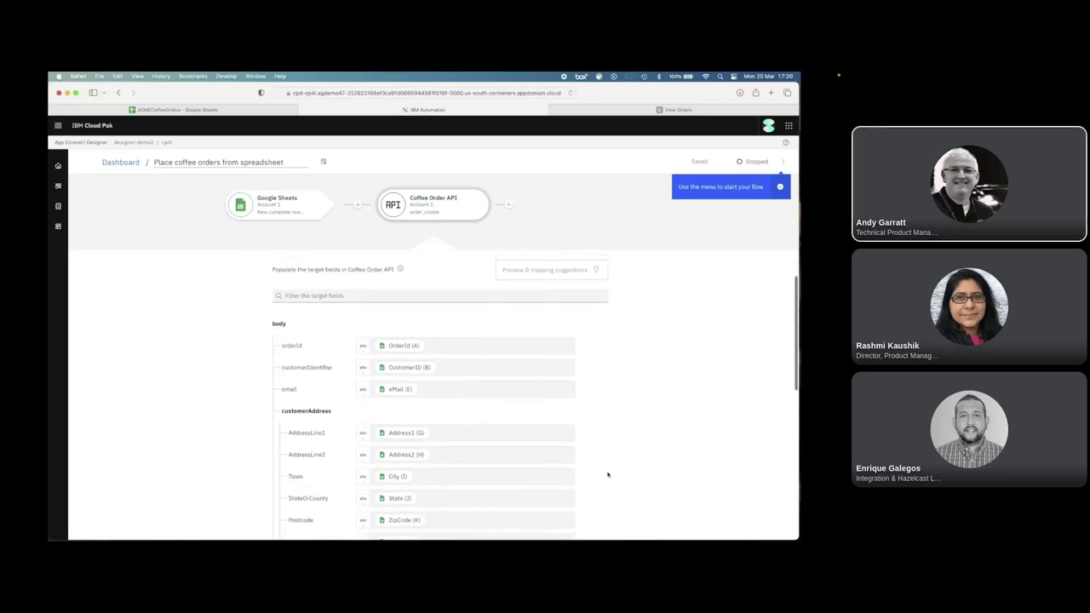
{"action": "scroll", "coordinate": [607, 474], "scroll_direction": "down", "scroll_amount": 5}
{"action": "scroll", "coordinate": [607, 474], "scroll_direction": "down", "scroll_amount": 4}
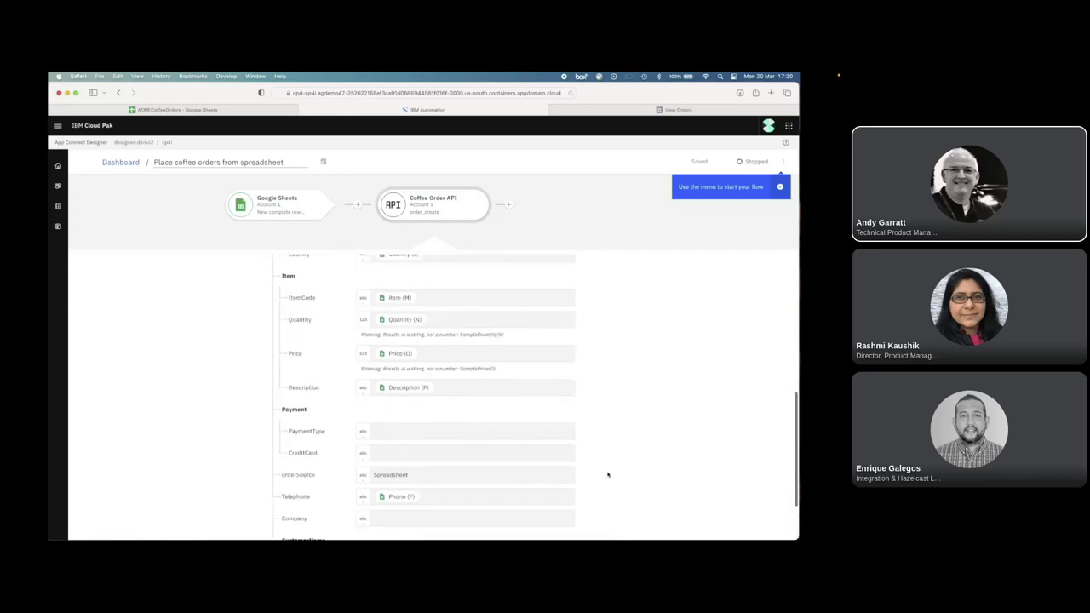
{"action": "scroll", "coordinate": [607, 474], "scroll_direction": "up", "scroll_amount": 10}
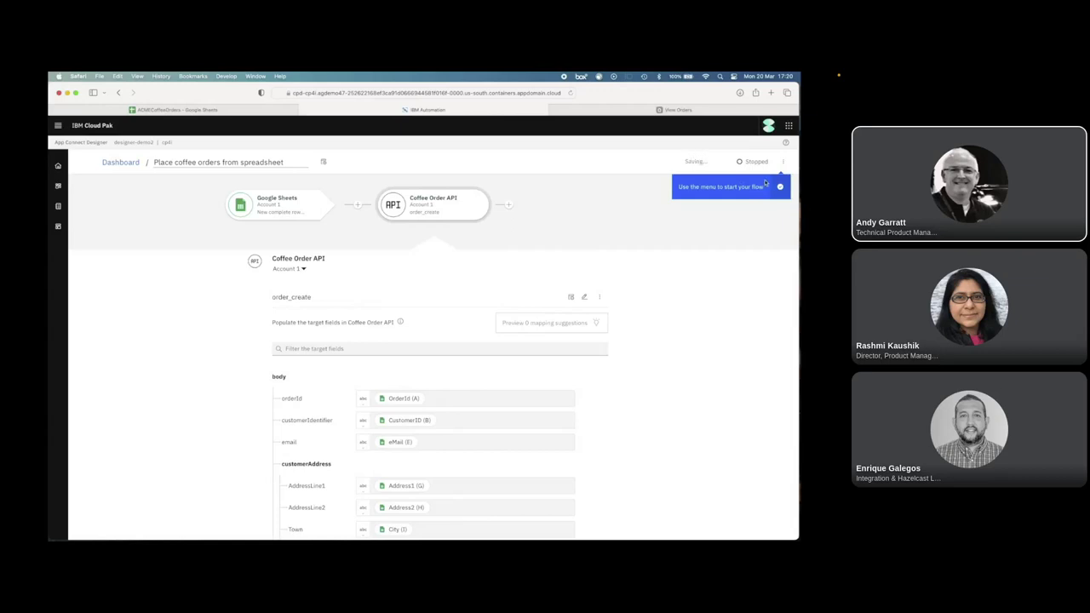
{"action": "left_click", "coordinate": [782, 162]}
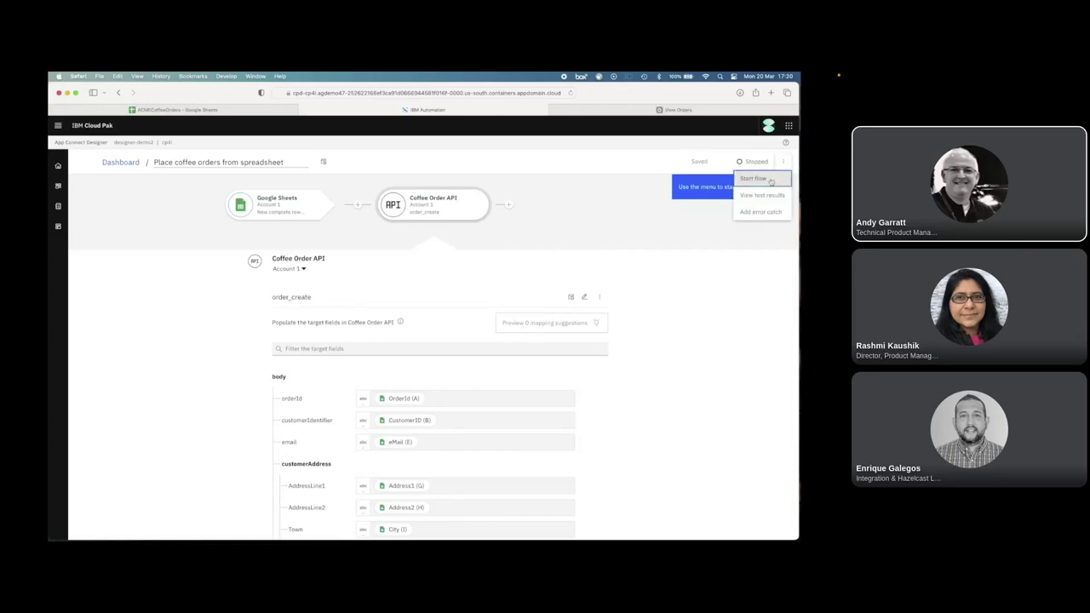
- Start the flow so it shows Running, then switch to the ACMECoffeeOrders spreadsheet
{"action": "left_click", "coordinate": [772, 181]}
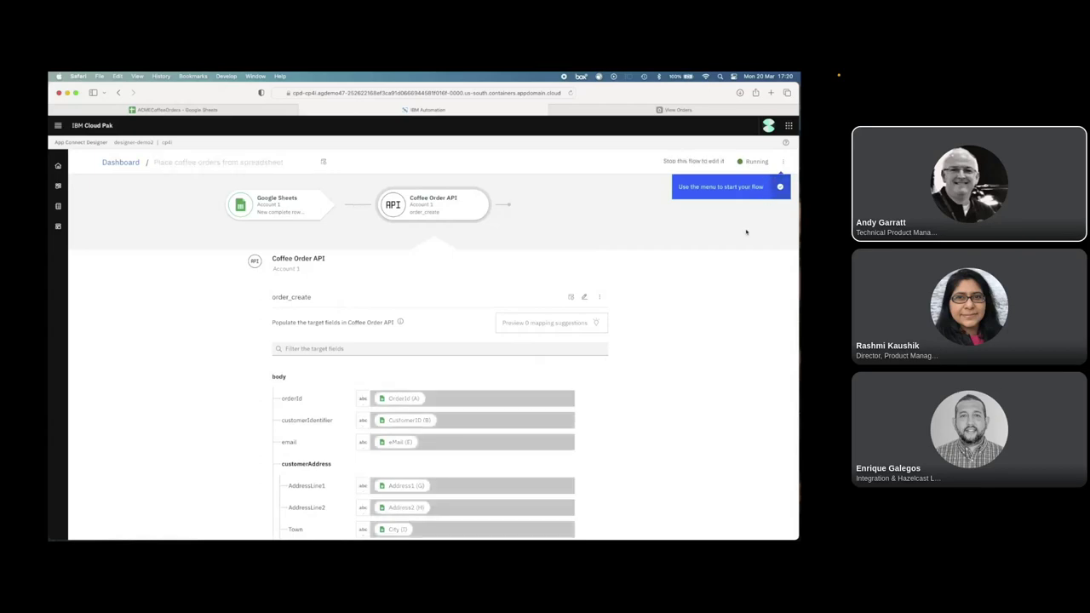
{"action": "left_click", "coordinate": [783, 161]}
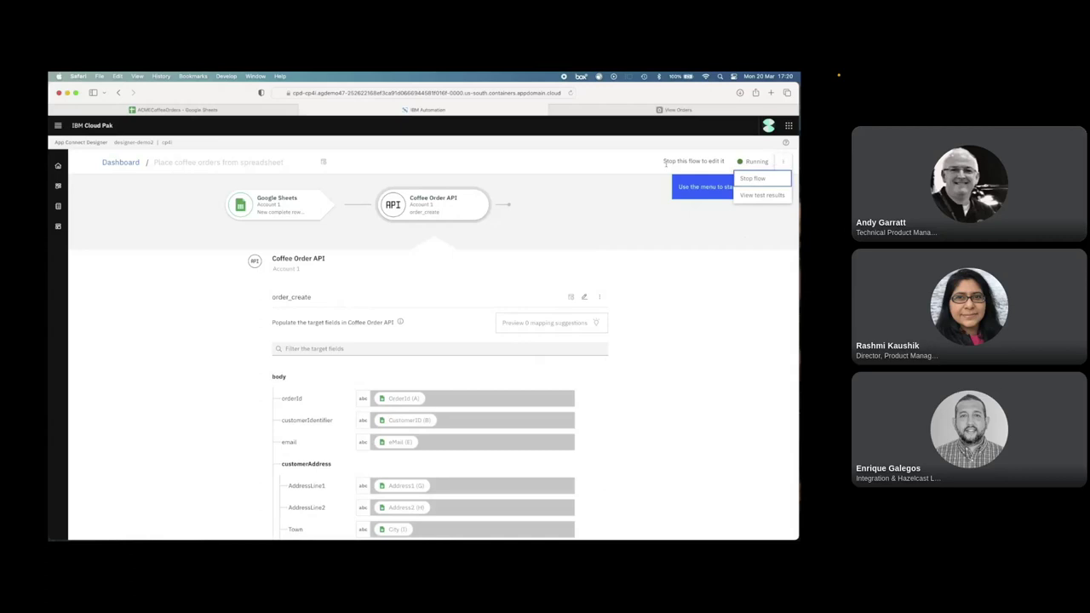
{"action": "left_click", "coordinate": [752, 179]}
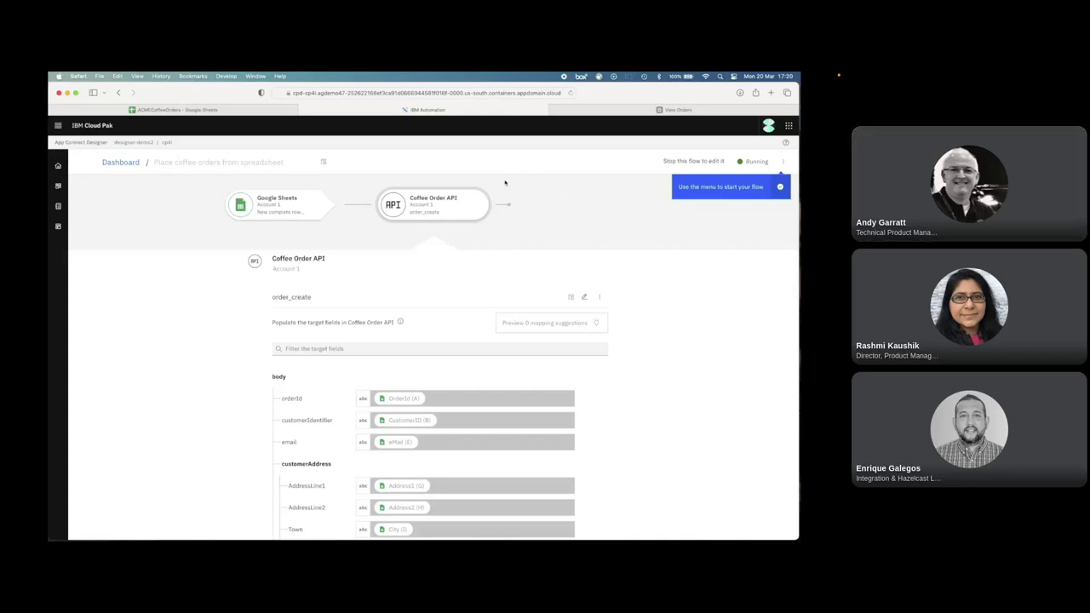
{"action": "left_click", "coordinate": [209, 111]}
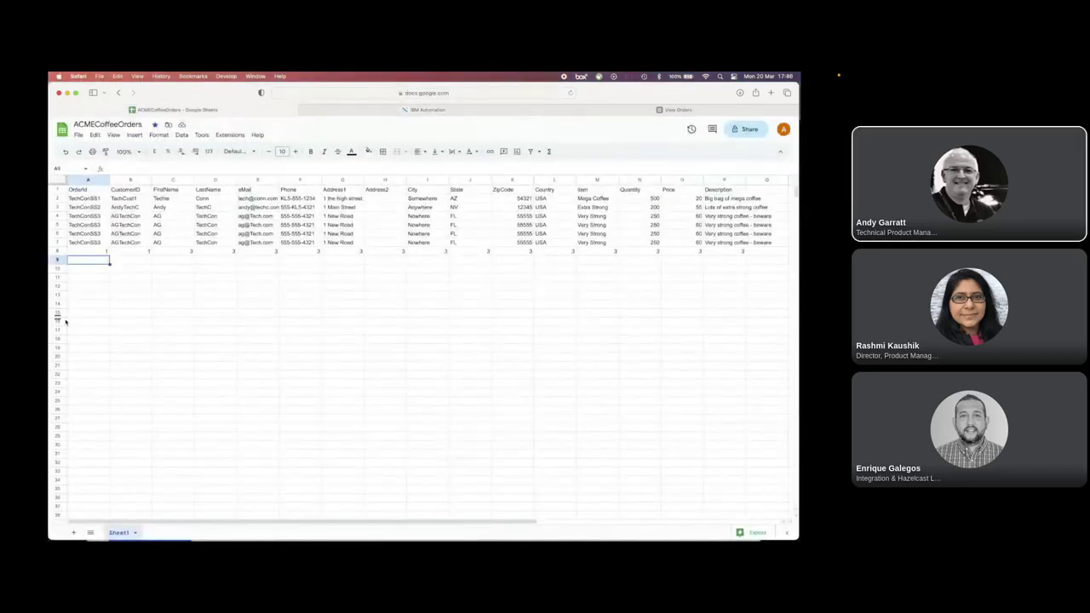
- Begin row 9 with order ID Tech2, then the customer's first name, last name, e-mail and phone number
{"action": "type", "text": "Tech2"}
{"action": "key", "text": "Tab"}
{"action": "type", "text": "Tech2"}
{"action": "key", "text": "Tab"}
{"action": "type", "text": "Tim"}
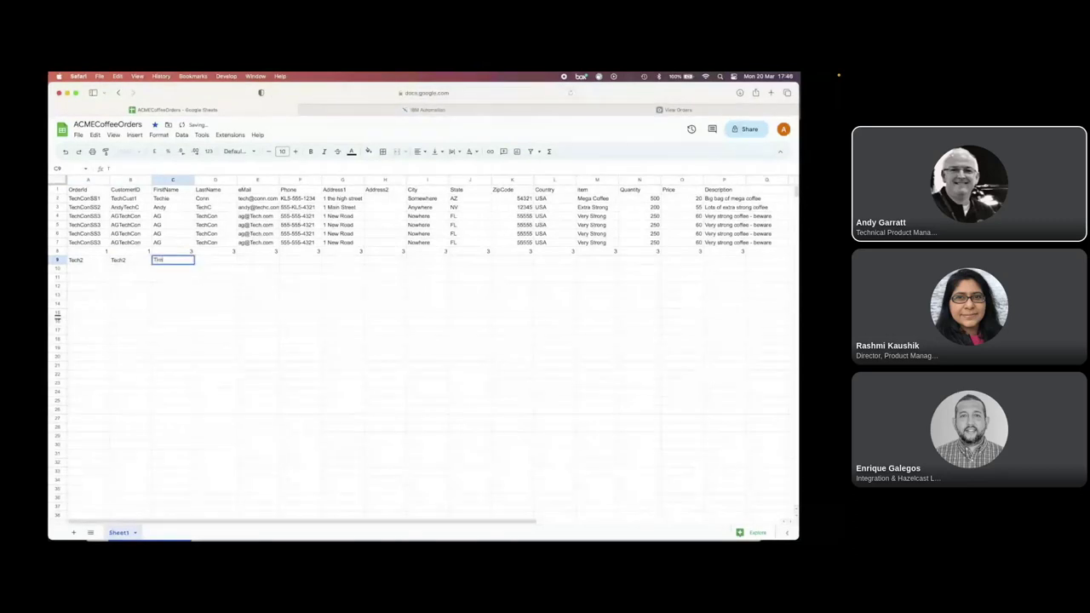
{"action": "key", "text": "Tab"}
{"action": "type", "text": "Techie"}
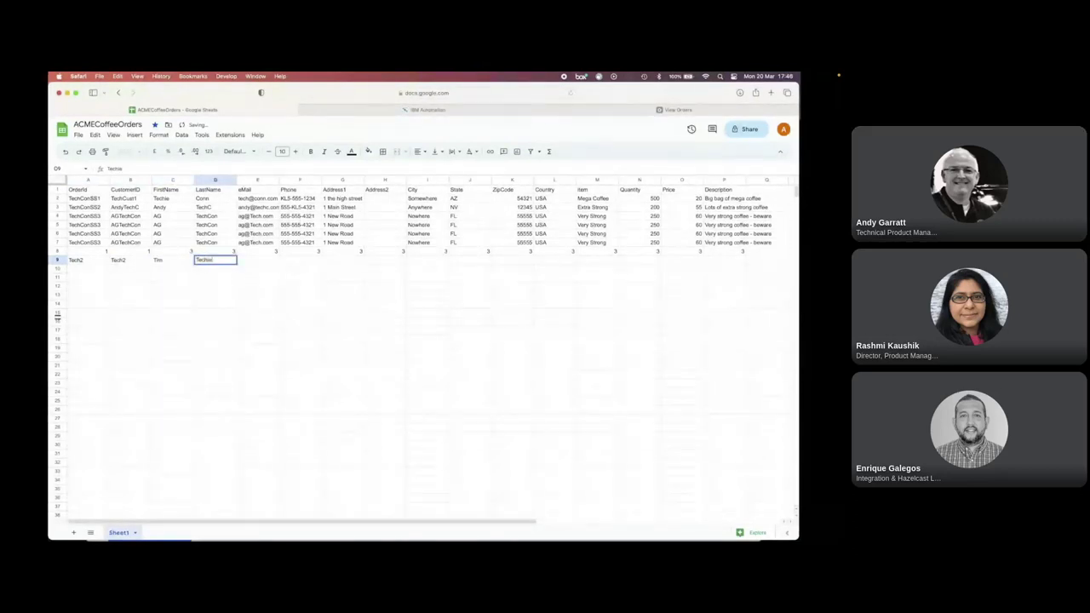
{"action": "key", "text": "Tab"}
{"action": "type", "text": "tim@tech.com"}
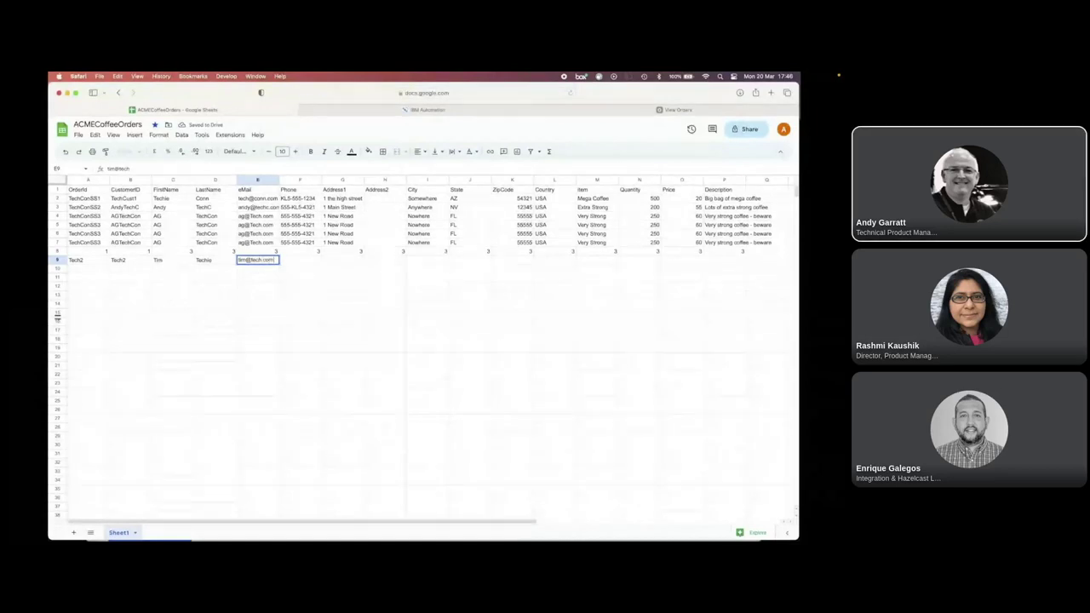
{"action": "key", "text": "Tab"}
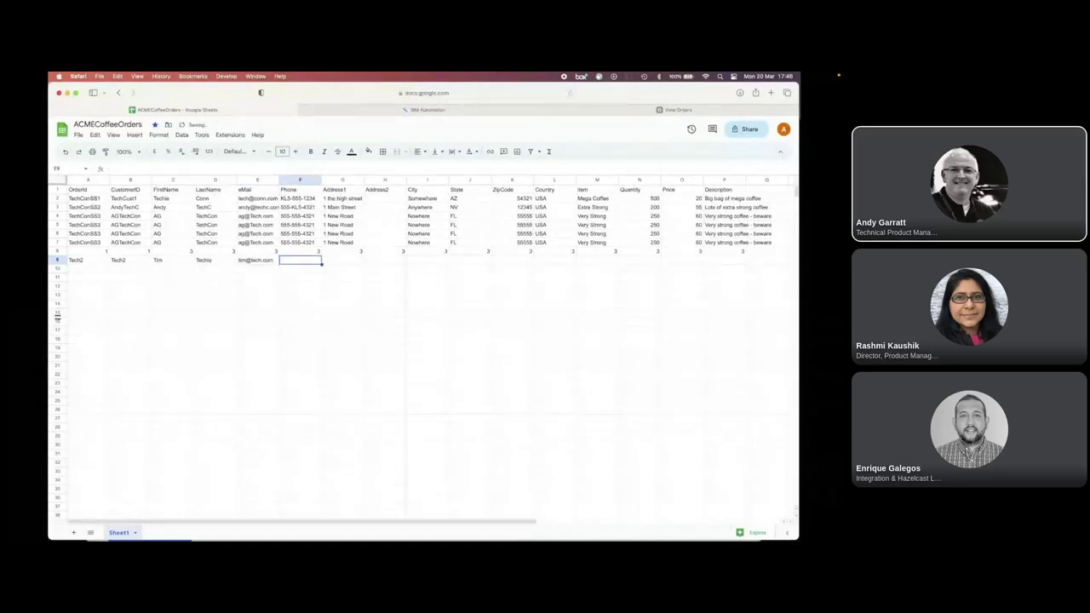
{"action": "type", "text": "555"}
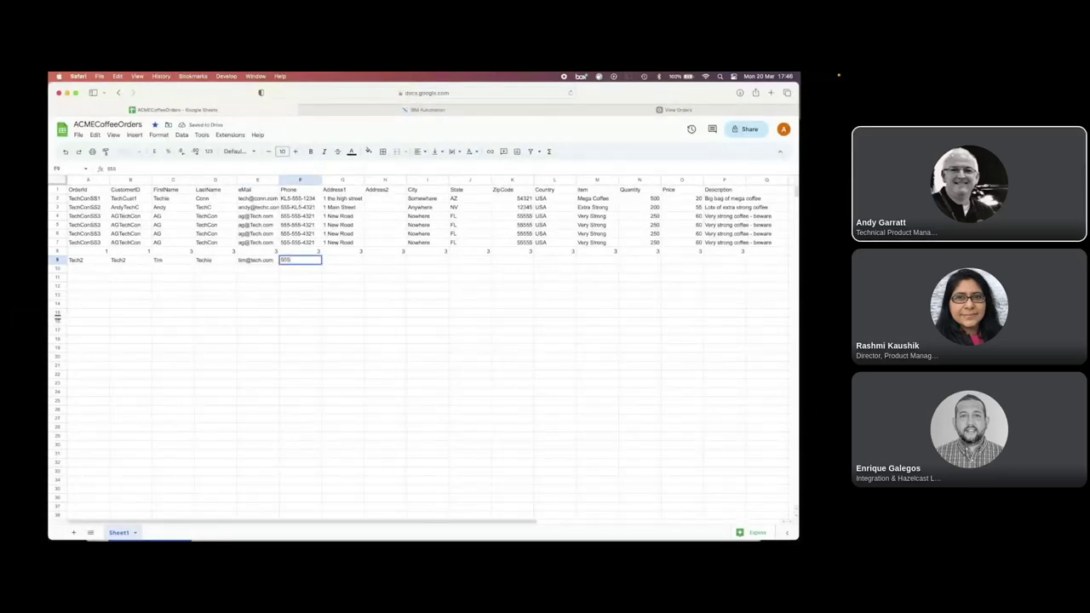
{"action": "type", "text": "-444-3333"}
{"action": "key", "text": "Tab"}
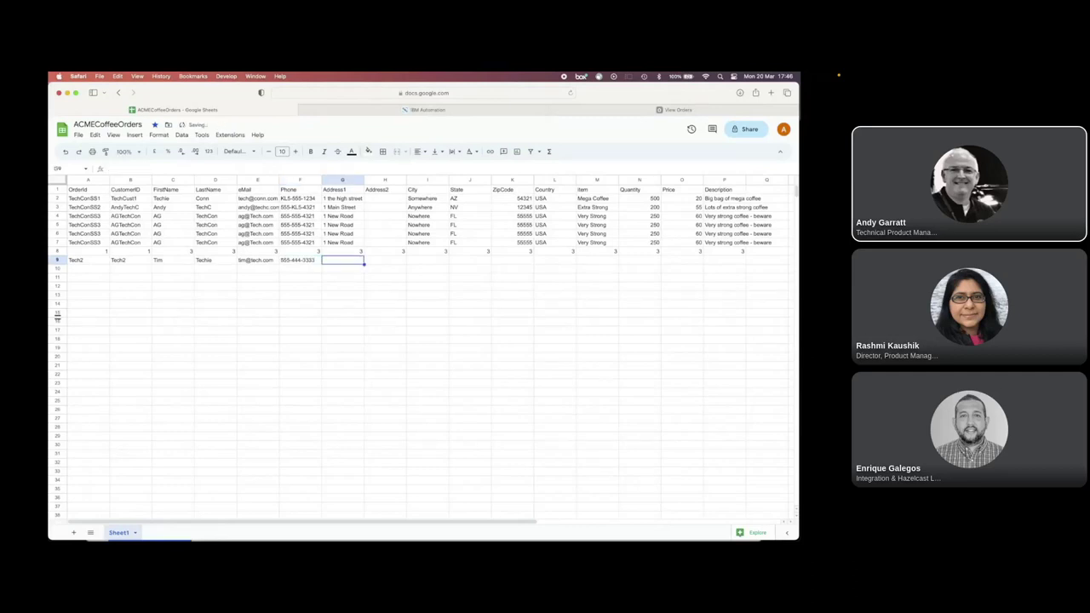
- Fill in the customer's street address, city, state, zip code, and country USA
{"action": "type", "text": "2 Main St"}
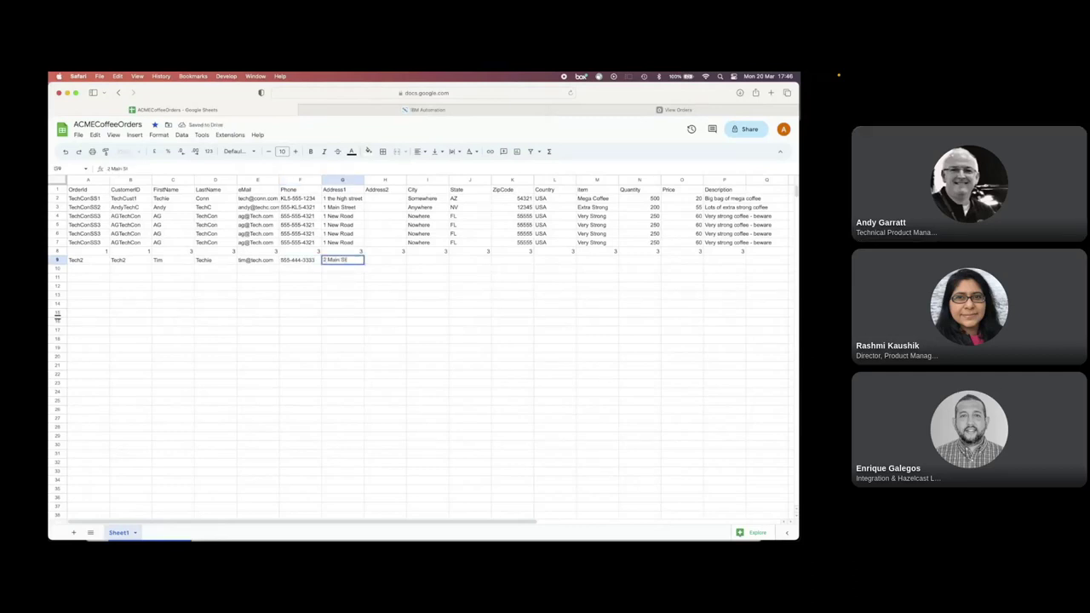
{"action": "key", "text": "Tab"}
{"action": "key", "text": "Tab"}
{"action": "type", "text": "Somewhere"}
{"action": "key", "text": "Tab"}
{"action": "type", "text": "A"}
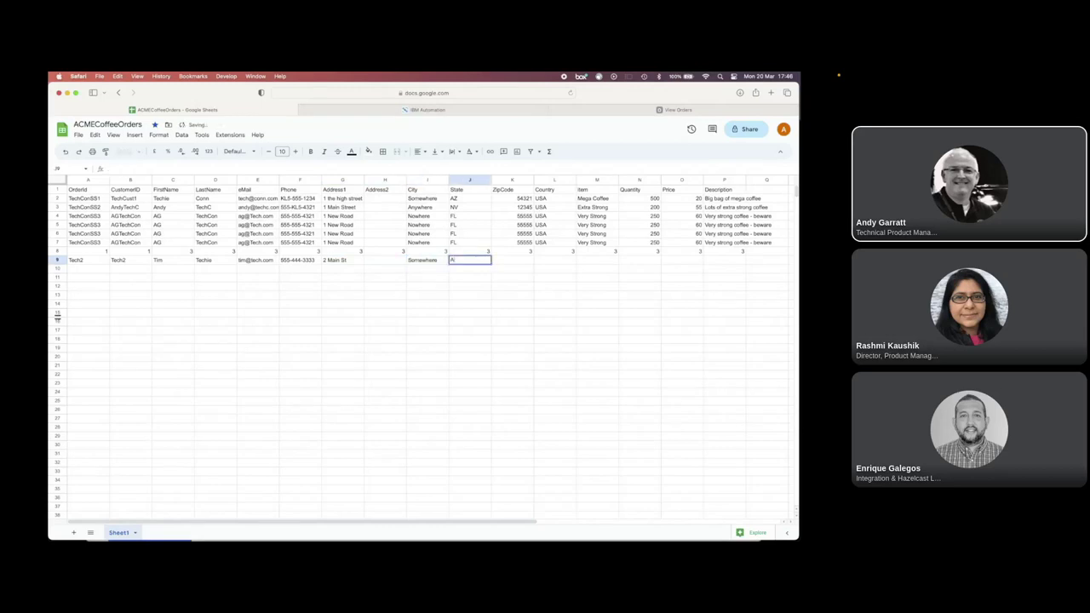
{"action": "type", "text": "Z"}
{"action": "key", "text": "Tab"}
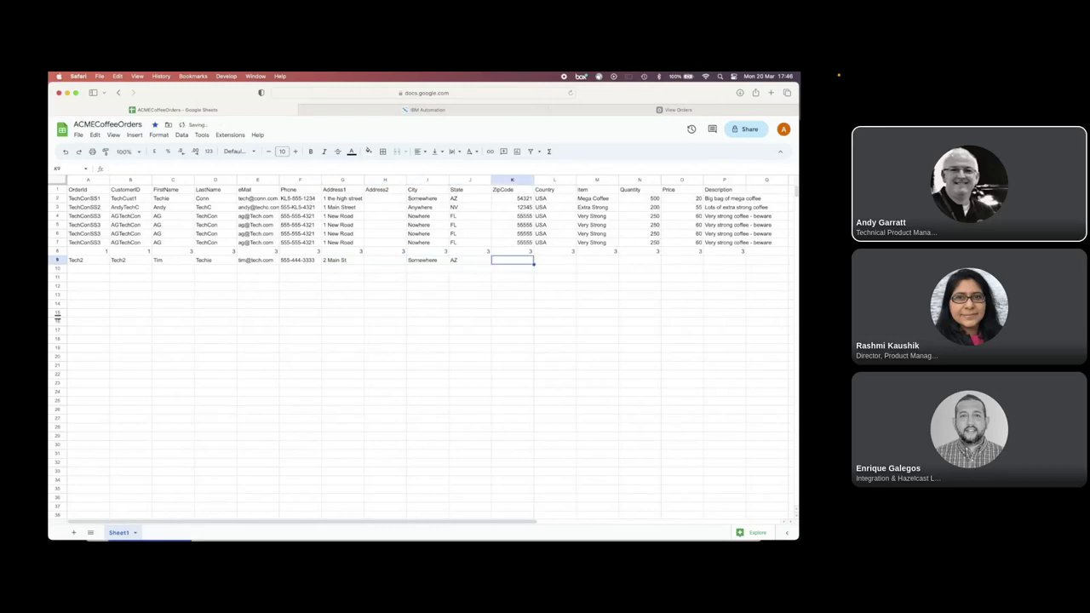
{"action": "type", "text": "65432"}
{"action": "key", "text": "Tab"}
{"action": "type", "text": "USA"}
{"action": "key", "text": "Tab"}
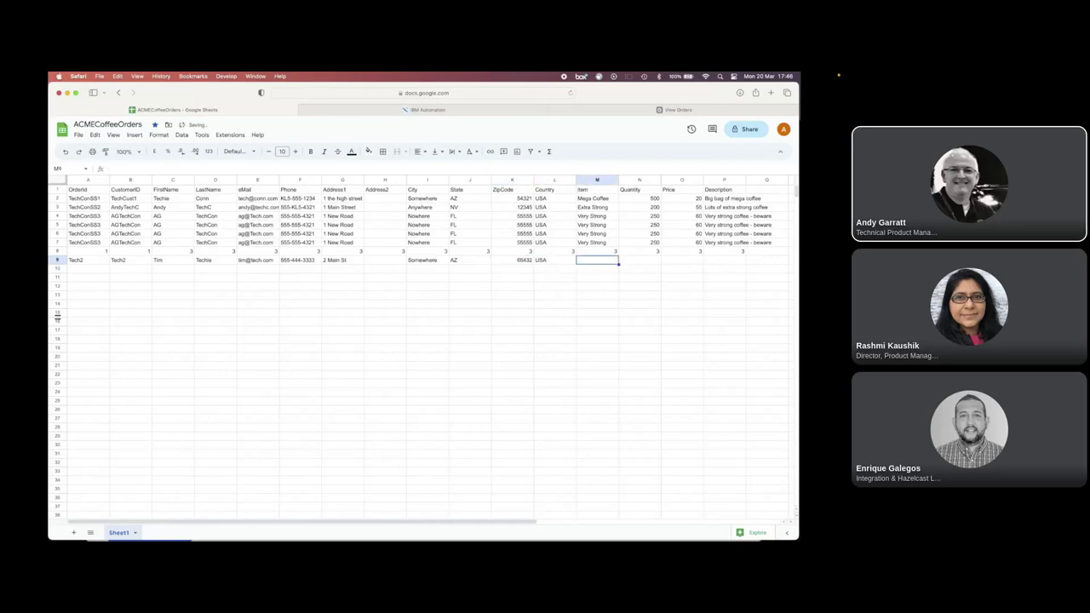
- Complete the row with item Mega Strong, quantity 200, price 300, description 'Big bag of Mega Strong'
{"action": "type", "text": "Mega Strong"}
{"action": "key", "text": "Tab"}
{"action": "type", "text": "200"}
{"action": "key", "text": "Tab"}
{"action": "type", "text": "3"}
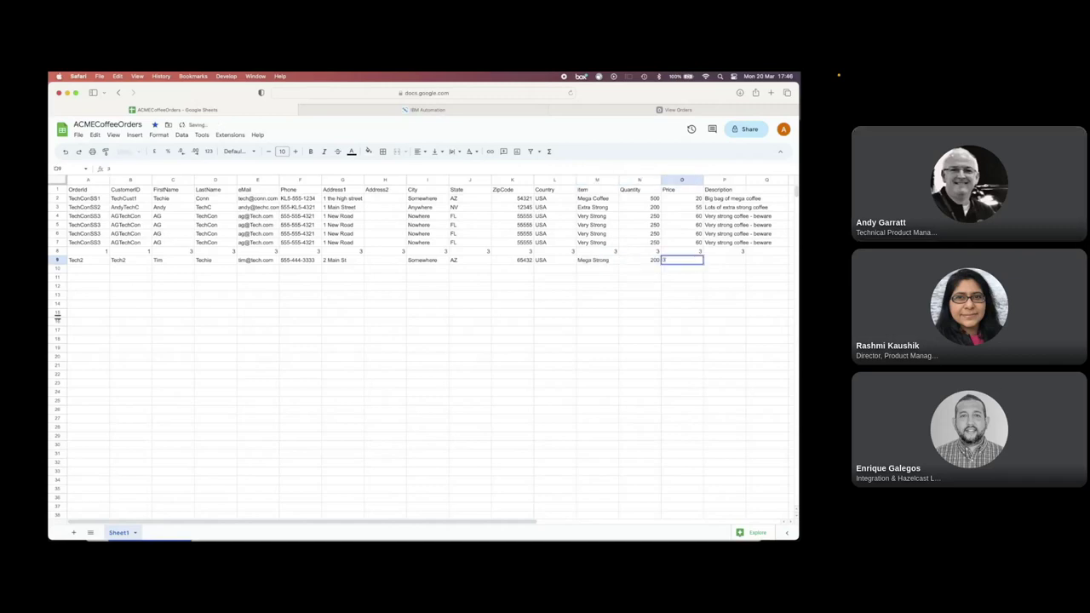
{"action": "type", "text": "00"}
{"action": "key", "text": "Tab"}
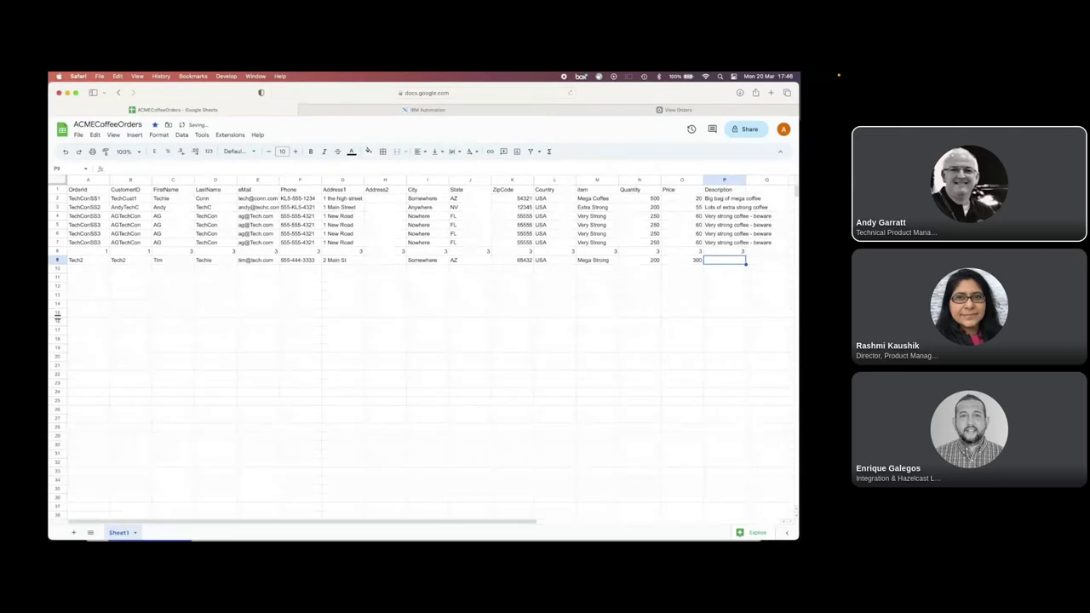
{"action": "type", "text": "Big bag of Mega St"}
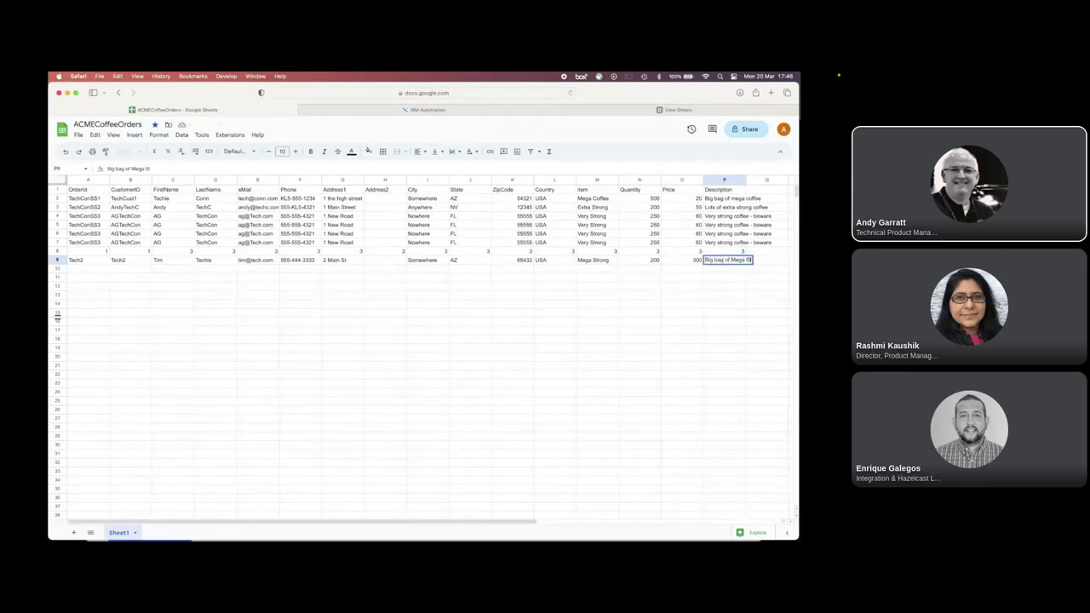
{"action": "type", "text": "rong"}
{"action": "key", "text": "Return"}
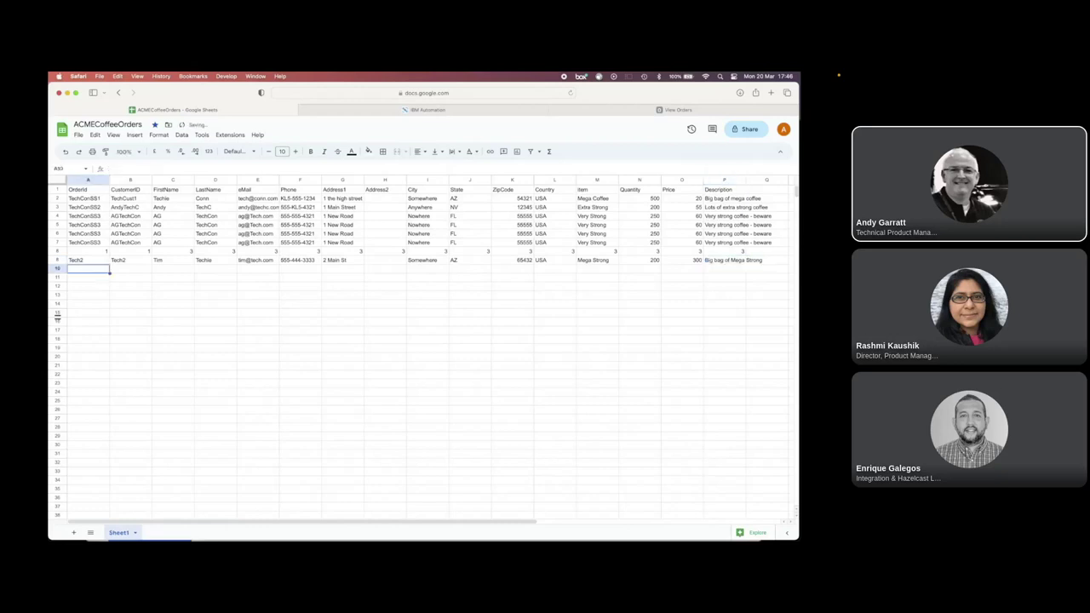